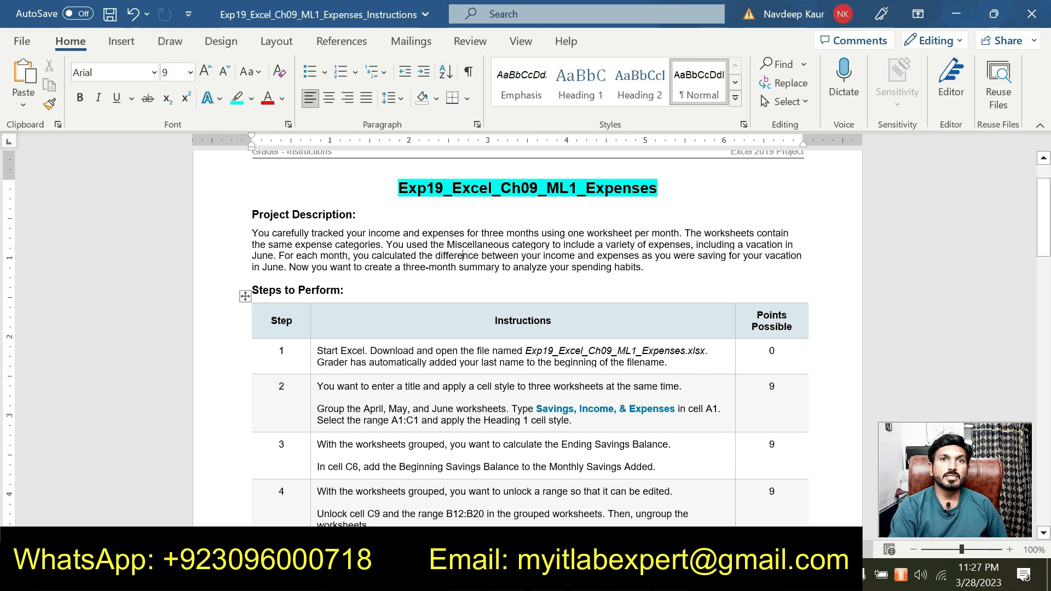
- Highlight the workbook file name Exp19_Excel_Ch09_ML1_Expenses.xlsx in step 1 of the instructions in turquoise
left_click_drag(525, 351, 705, 353)
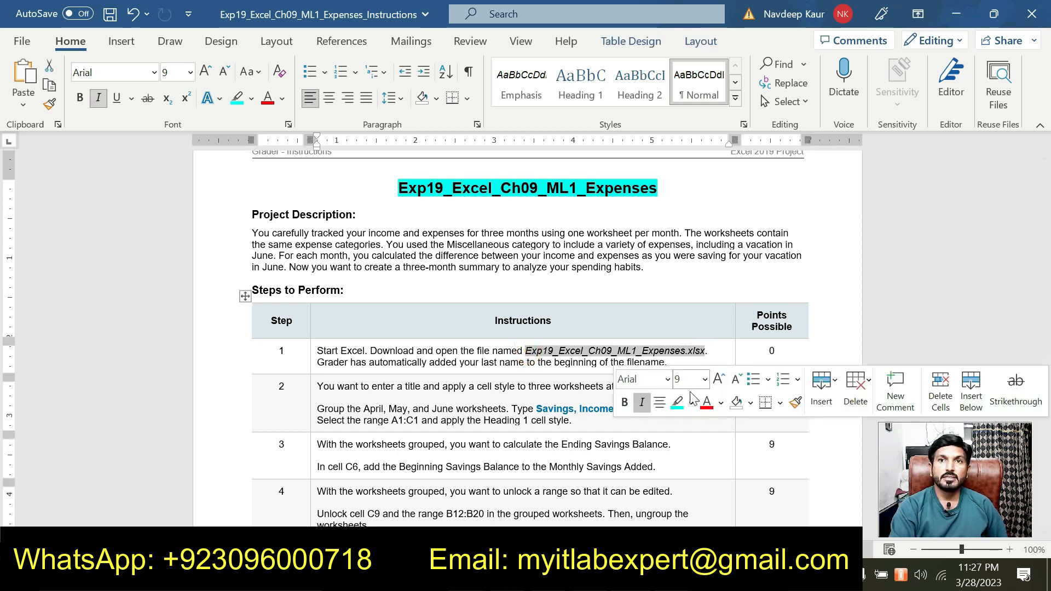
left_click(676, 403)
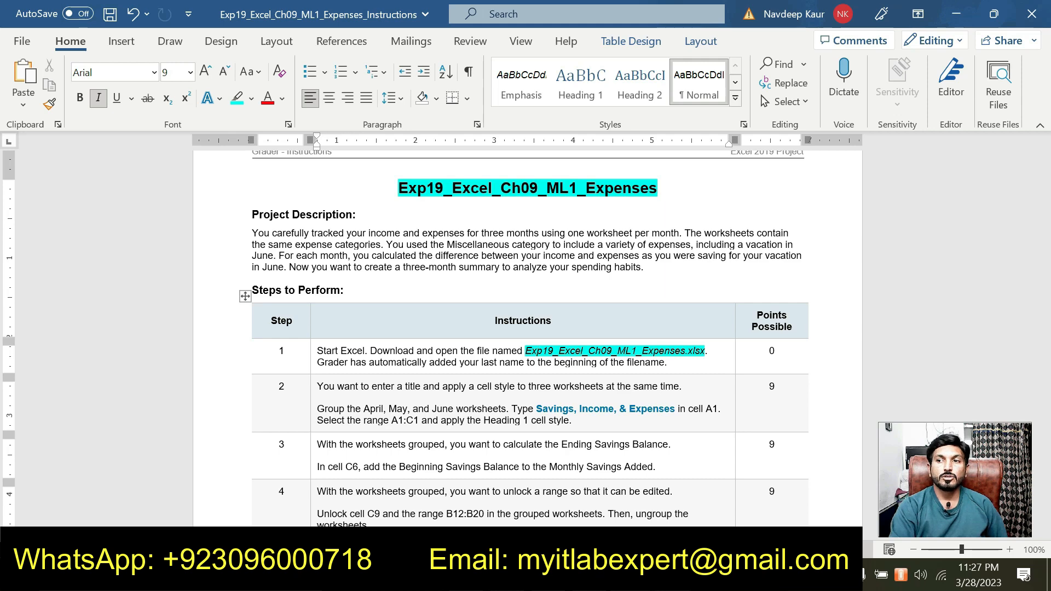
- Switch to the Excel workbook and examine the April, May, June and 2nd quarter totals worksheets
left_click(499, 575)
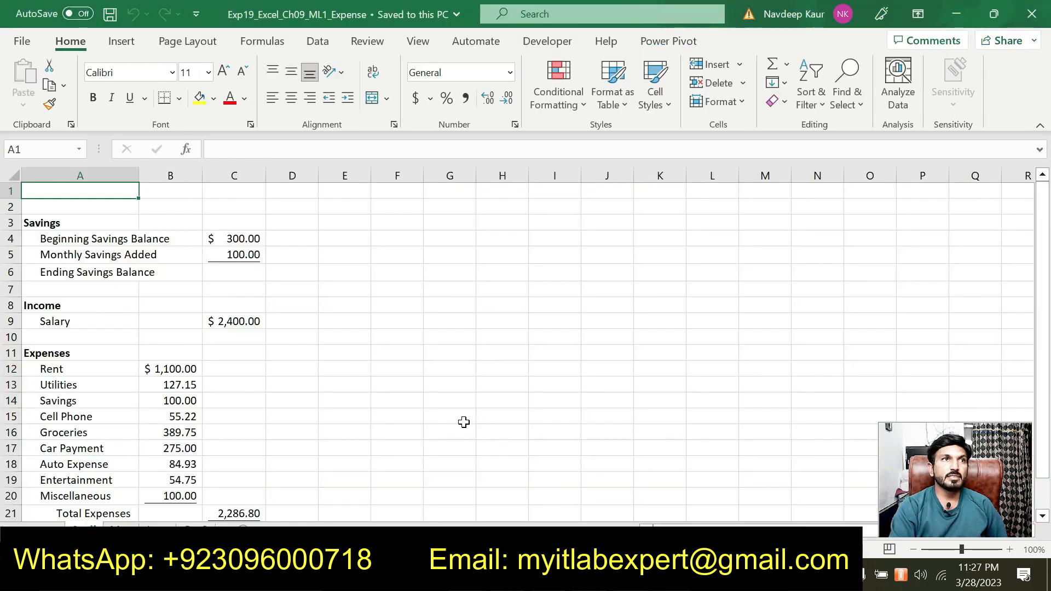
scroll(458, 420, "down", 4)
scroll(458, 420, "up", 4)
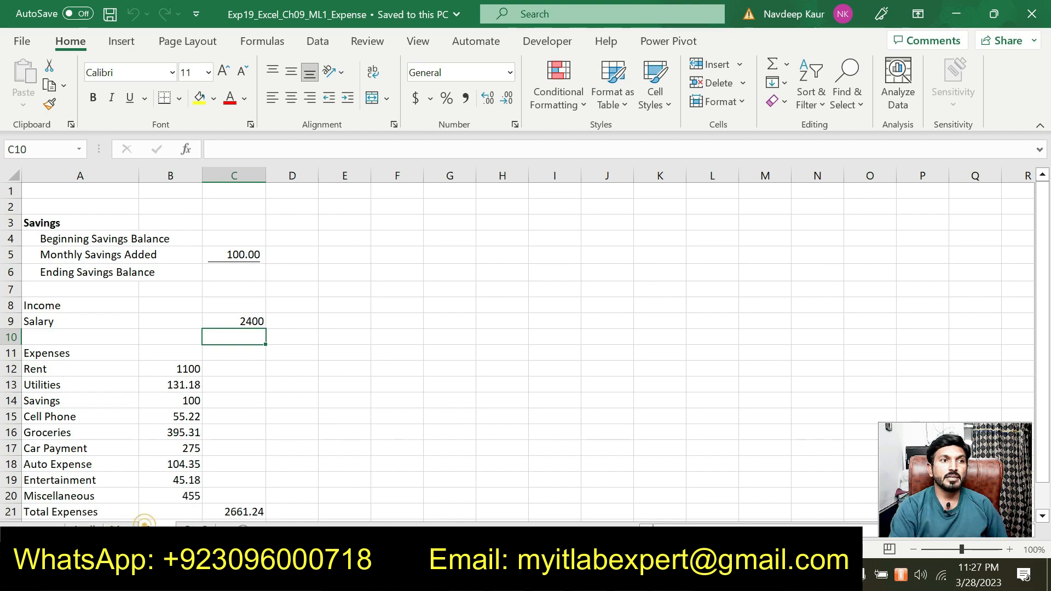
left_click(196, 530)
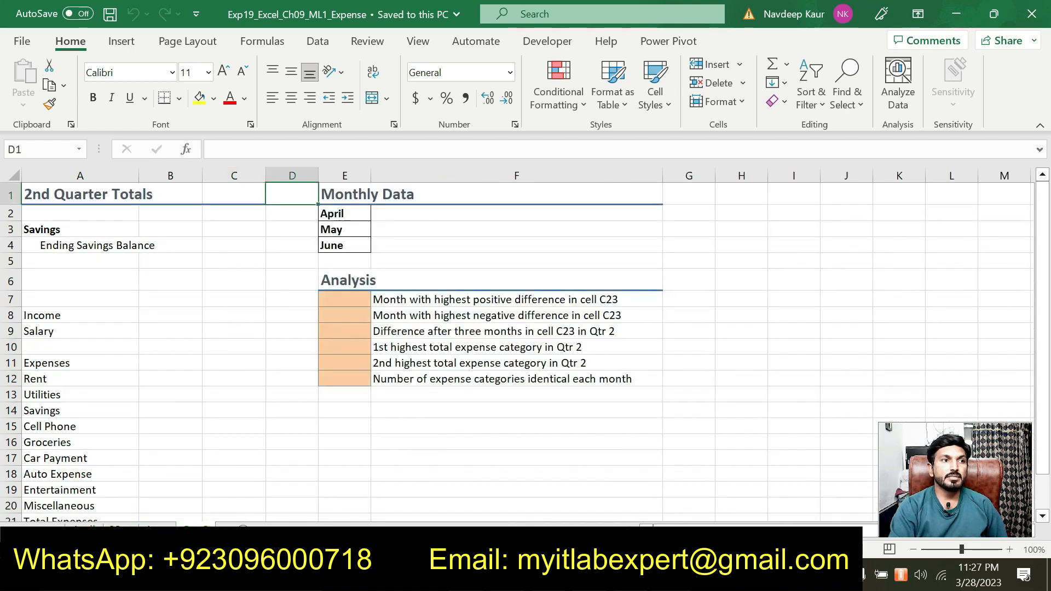
left_click(93, 530)
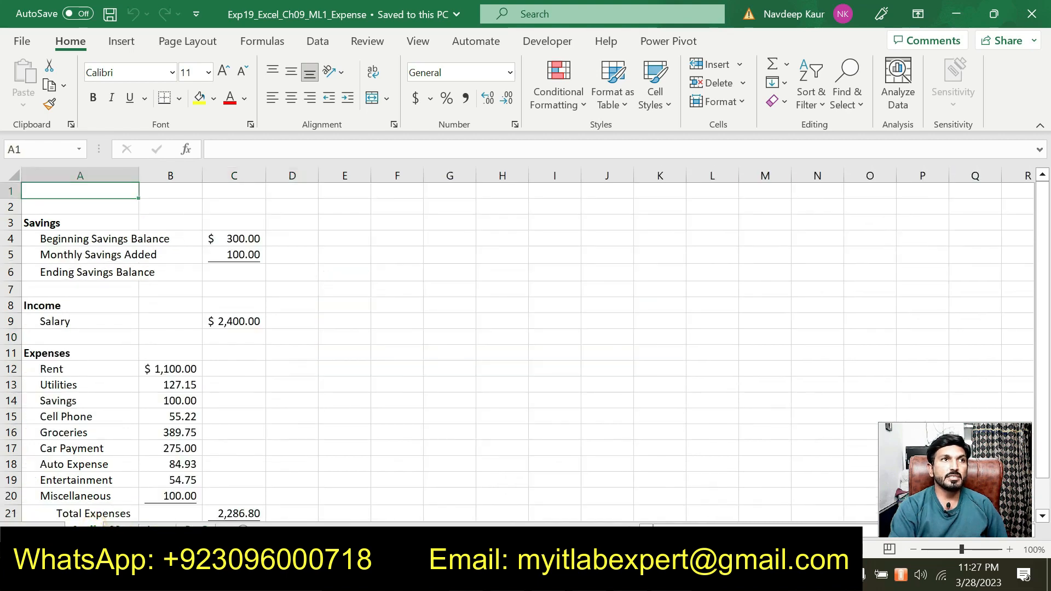
left_click(129, 530)
left_click(158, 530)
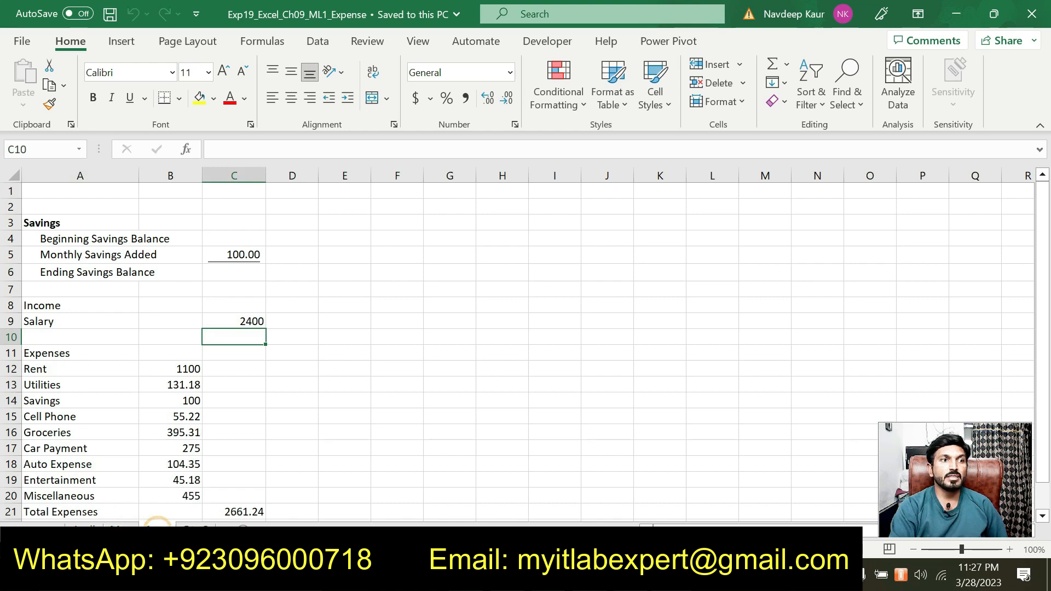
left_click(183, 529)
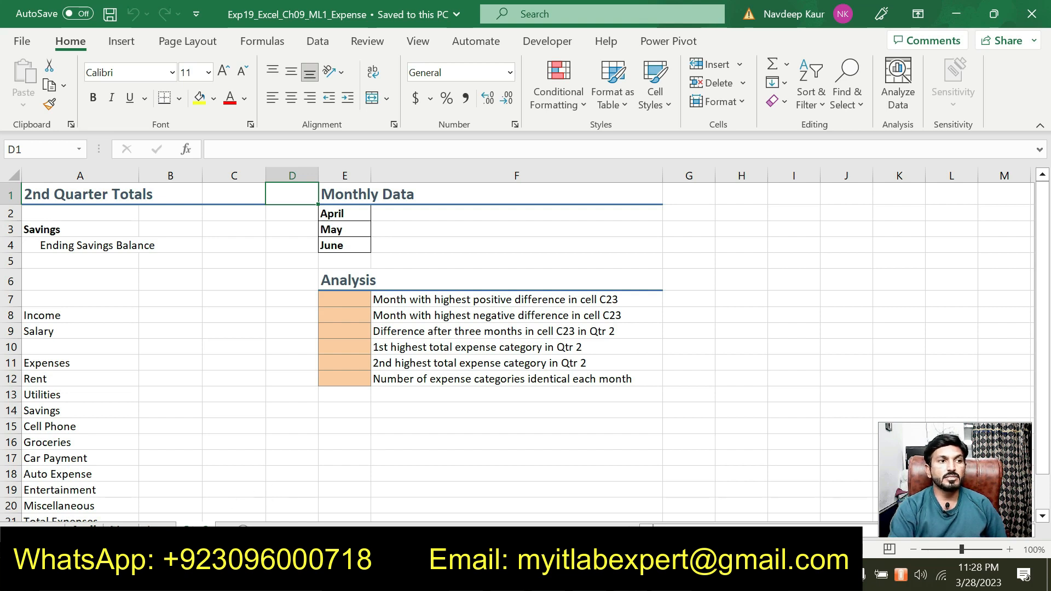
left_click(94, 526)
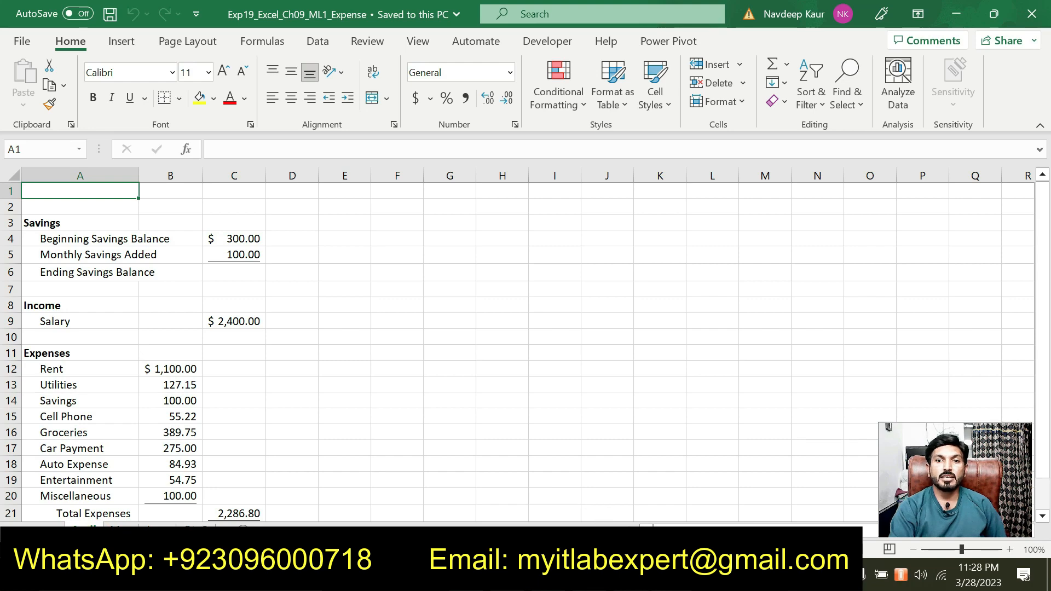
- Return to the Word instructions and remove the turquoise highlight from the file name in step 1
left_click(632, 575)
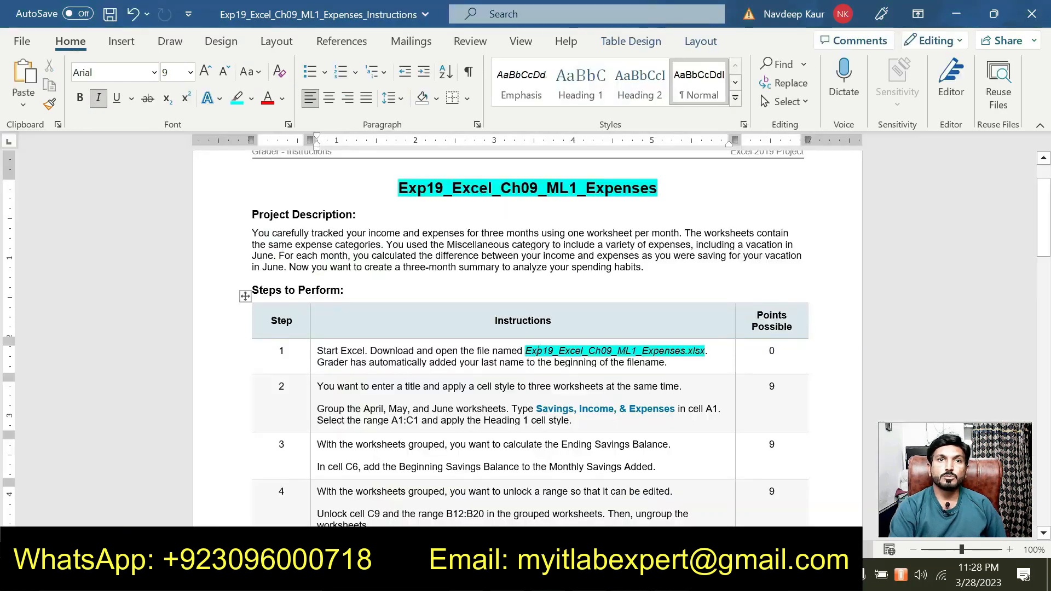
left_click_drag(538, 350, 705, 352)
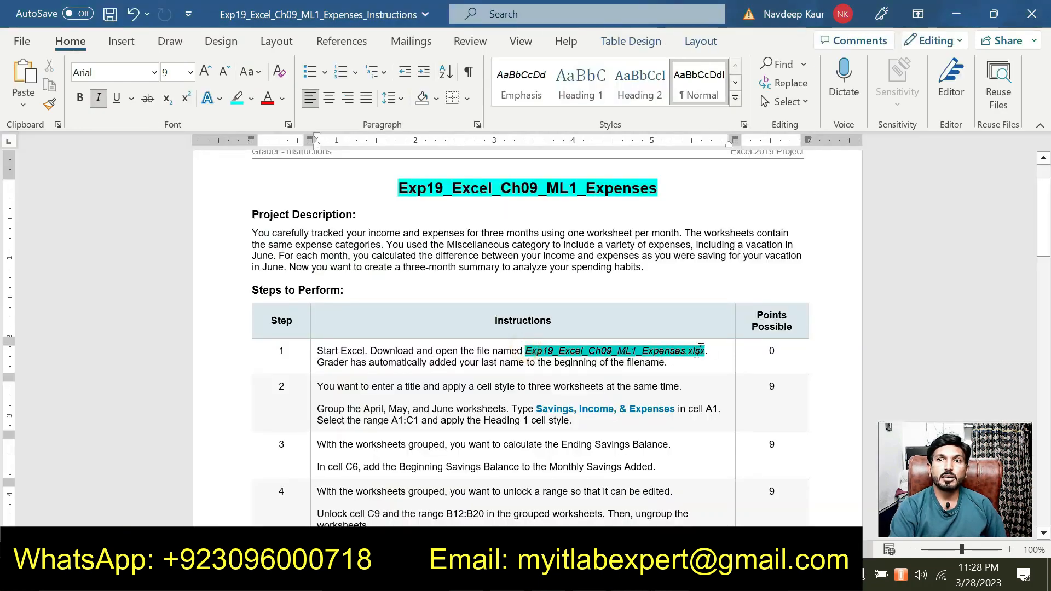
left_click(677, 402)
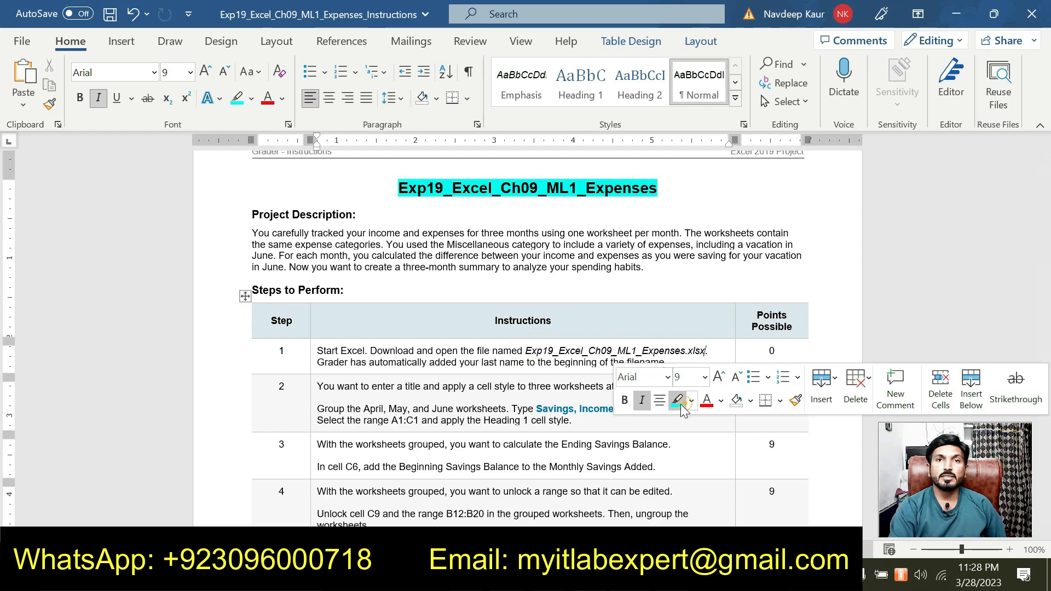
left_click(469, 420)
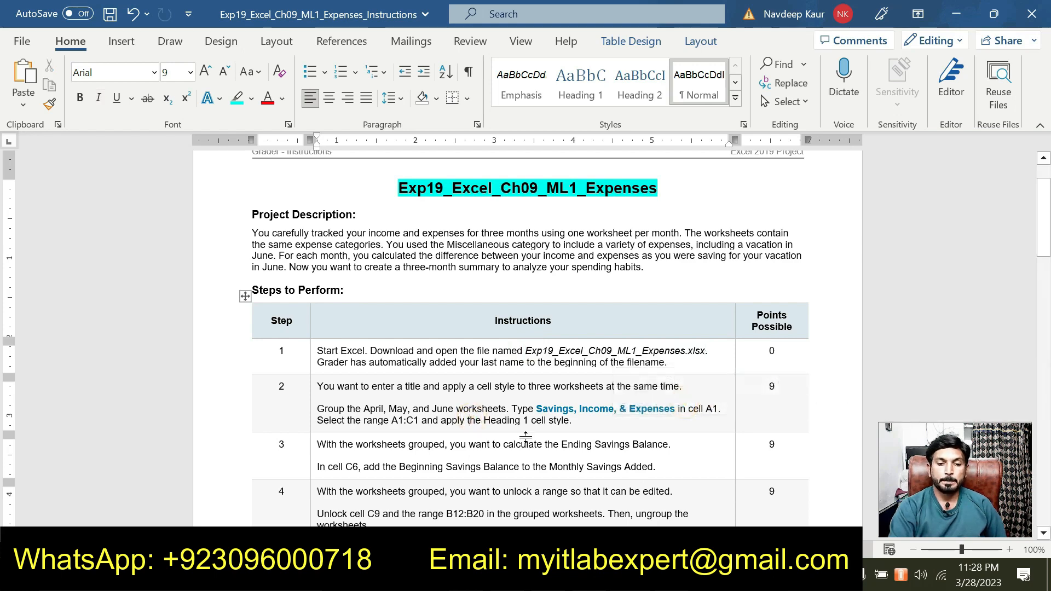
- Highlight the second paragraph of instruction step 2, about grouping the worksheets and adding the title, in turquoise
scroll(427, 355, "down", 2)
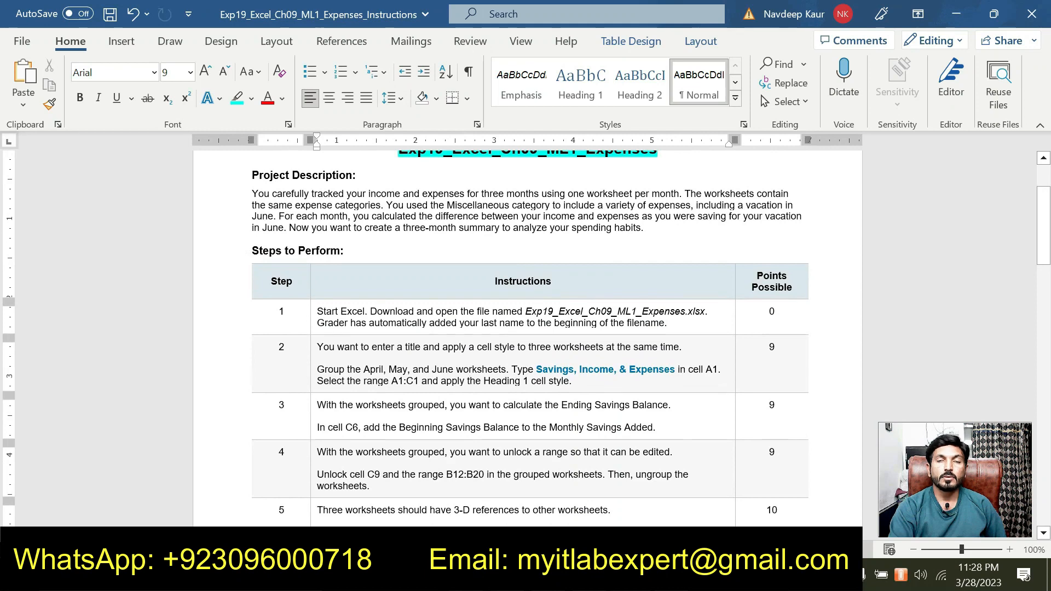
triple_click(322, 371)
left_click(683, 357)
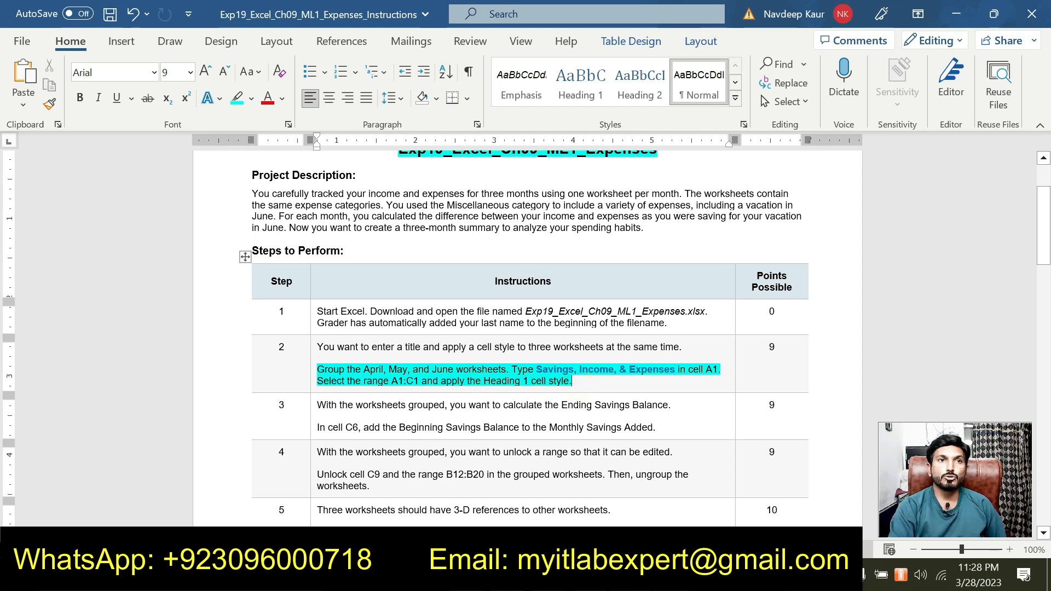
left_click_drag(370, 370, 374, 370)
left_click(476, 382)
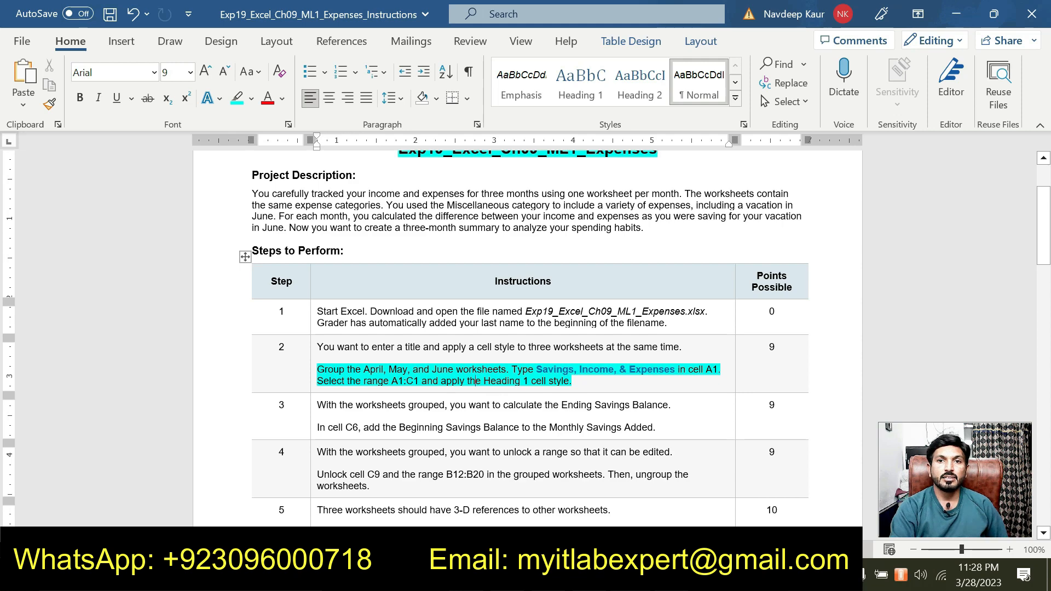
- Group the April, May, and June worksheets in Excel and copy the title "Savings, Income, & Expenses" from the Word instructions into cell A1
key("alt+Tab")
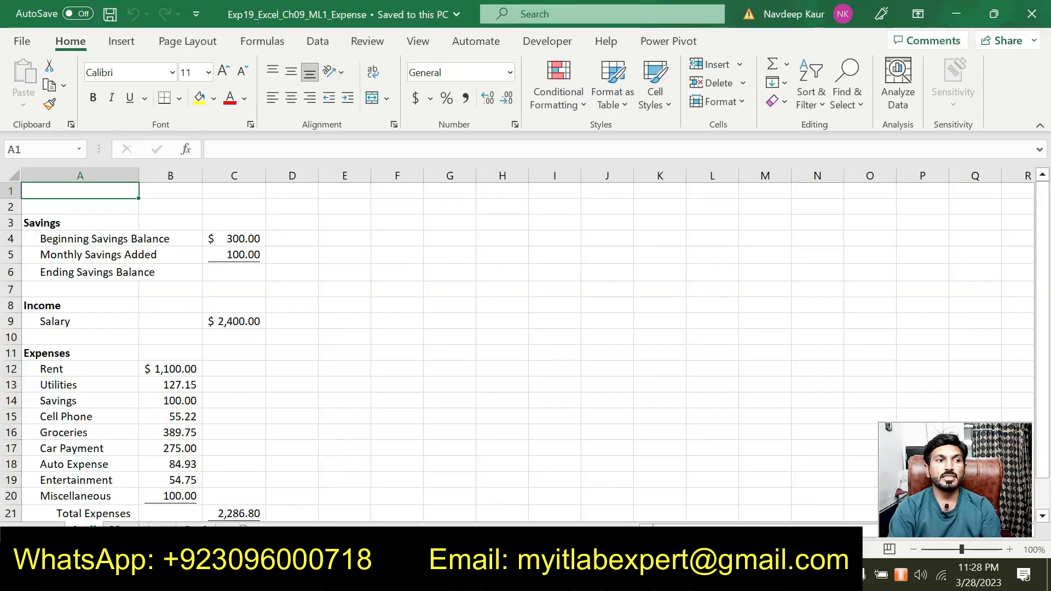
left_click(156, 531, "shift")
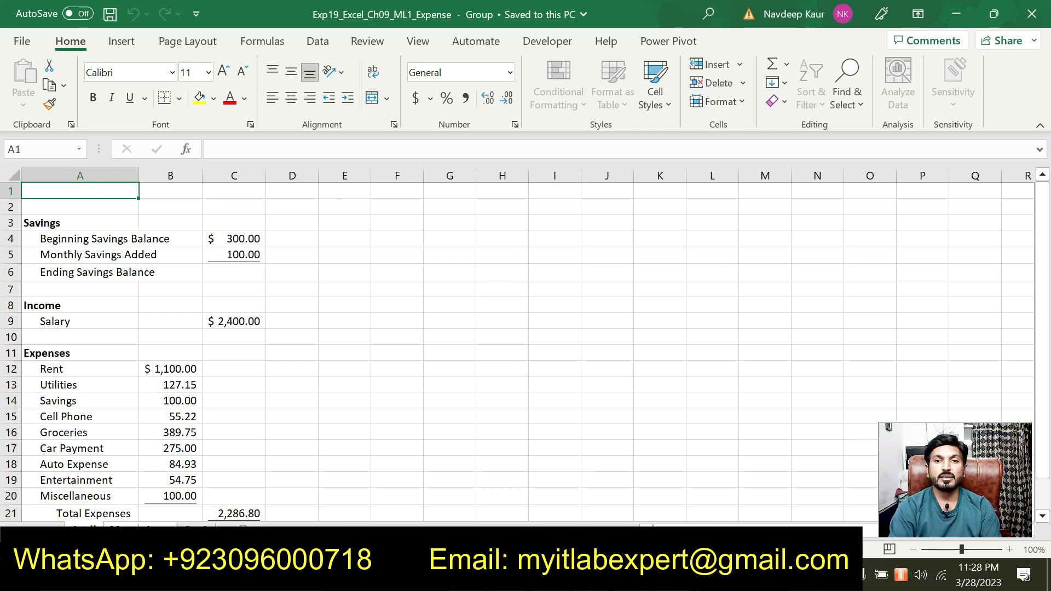
key("alt+Tab")
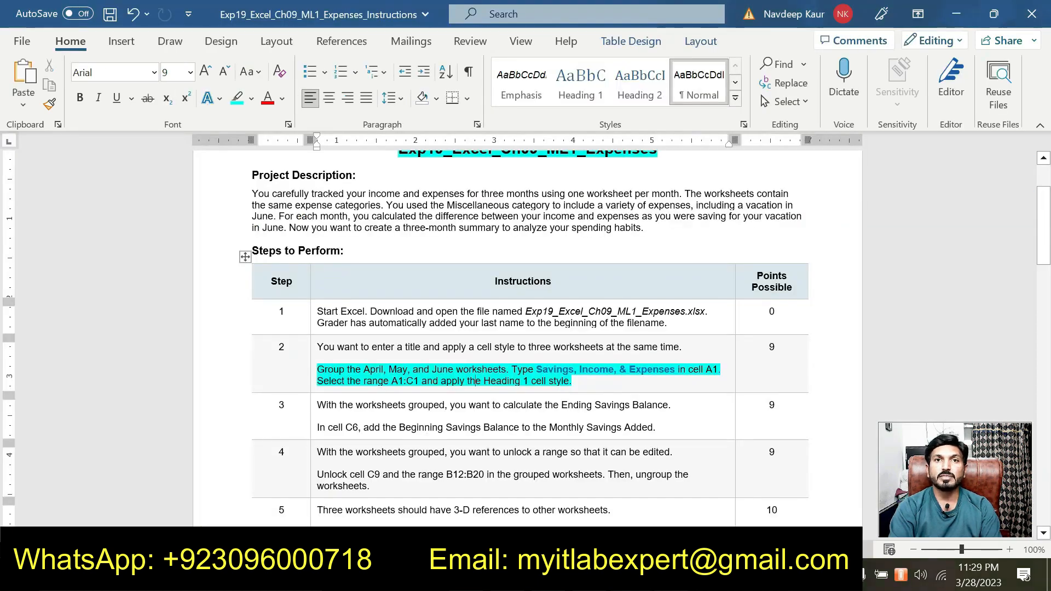
double_click(523, 369)
left_click(528, 381)
left_click(528, 381)
left_click_drag(536, 369, 678, 370)
key("ctrl+c")
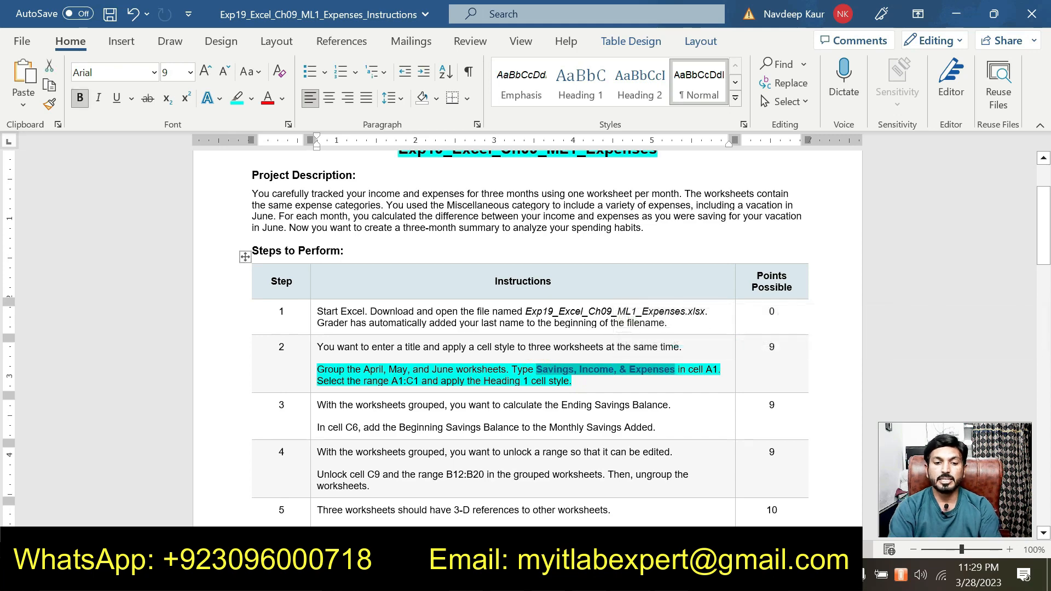
key("alt+Tab")
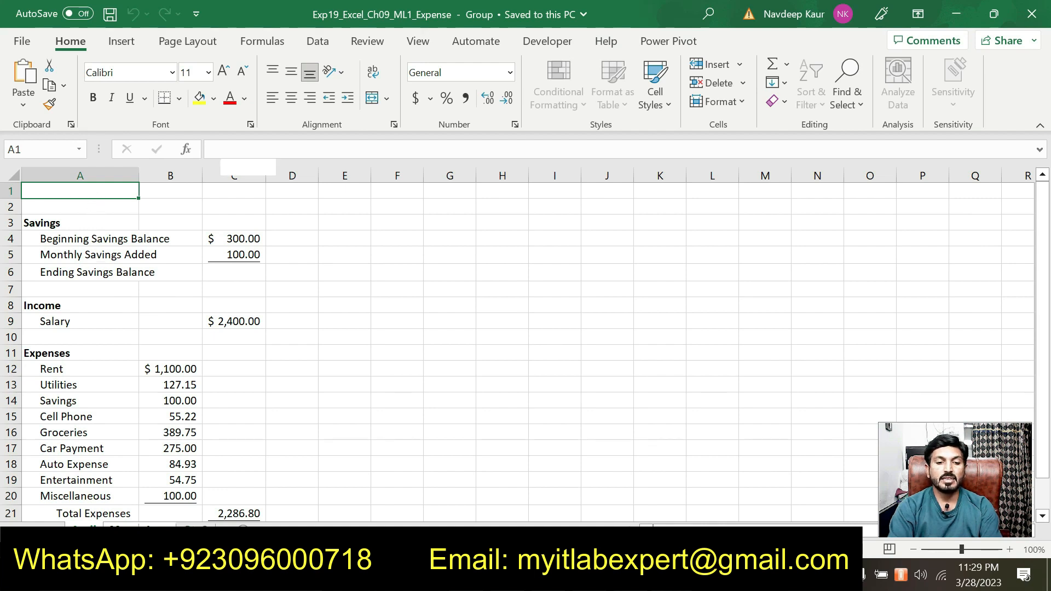
key("ctrl+v")
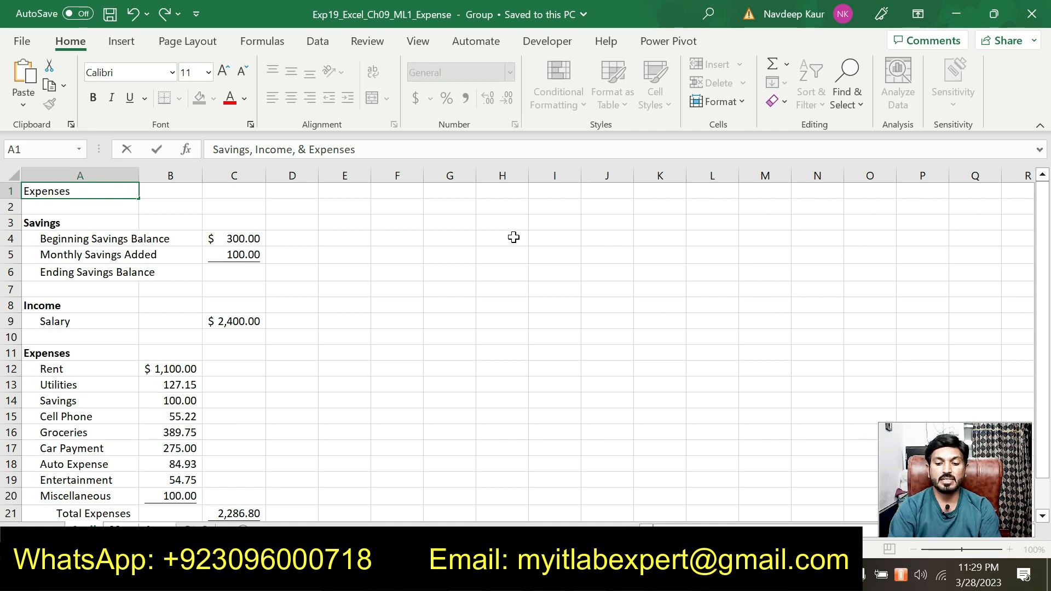
key("Return")
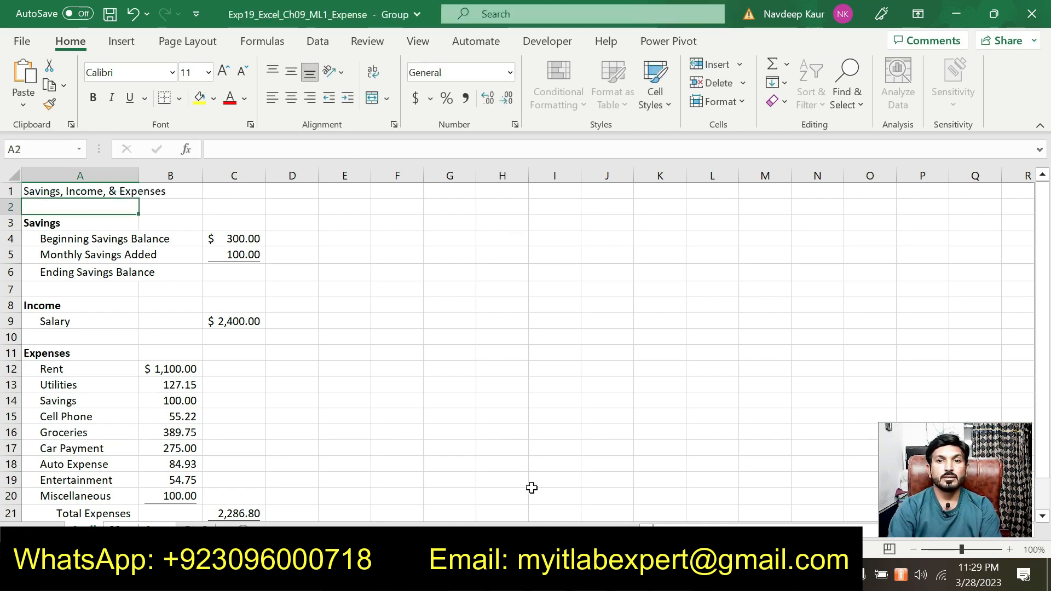
- Copy the range reference A1:C1 from the Word instructions, select that range in Excel, and apply the Heading 1 cell style
key("alt+Tab")
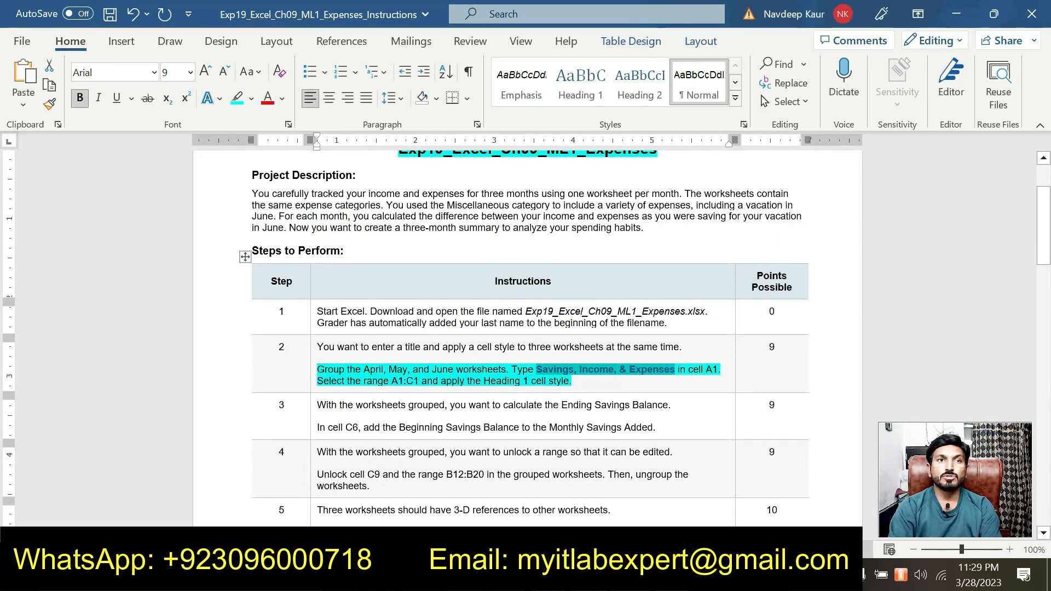
left_click_drag(392, 382, 420, 387)
key("ctrl+c")
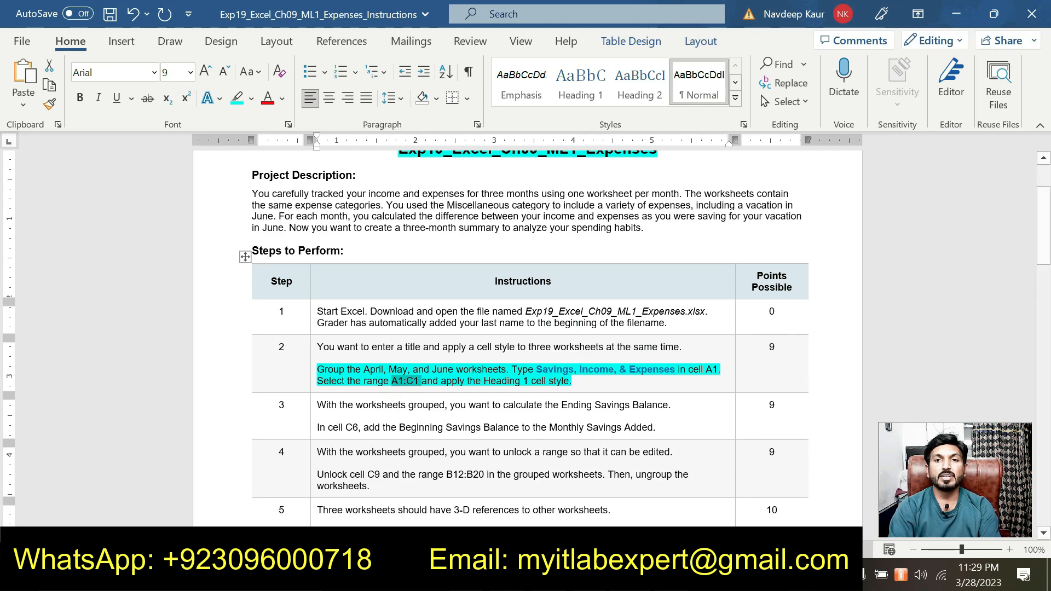
key("alt+Tab")
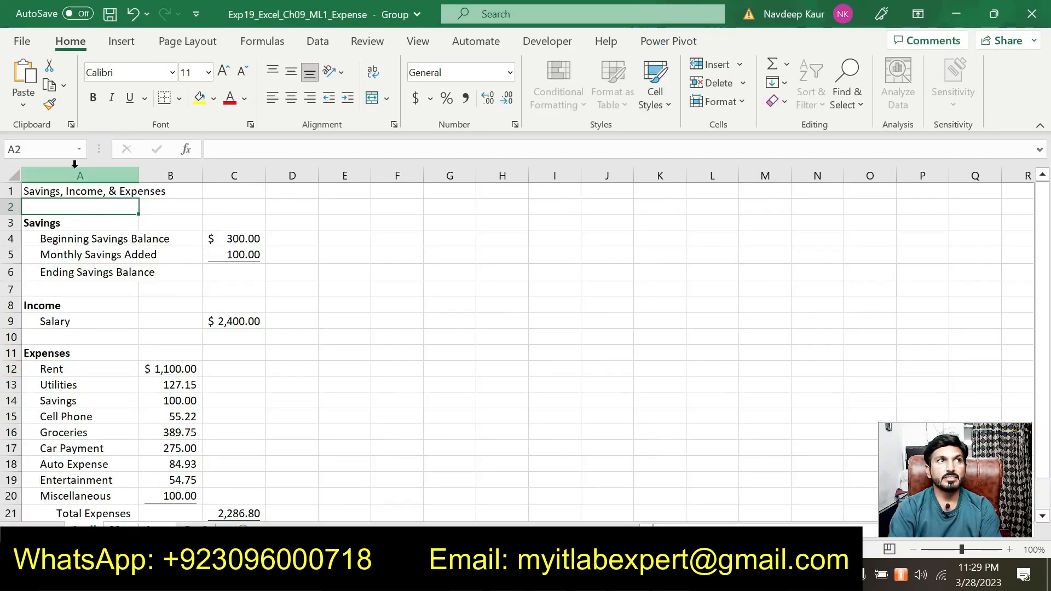
left_click(60, 149)
key("ctrl+v")
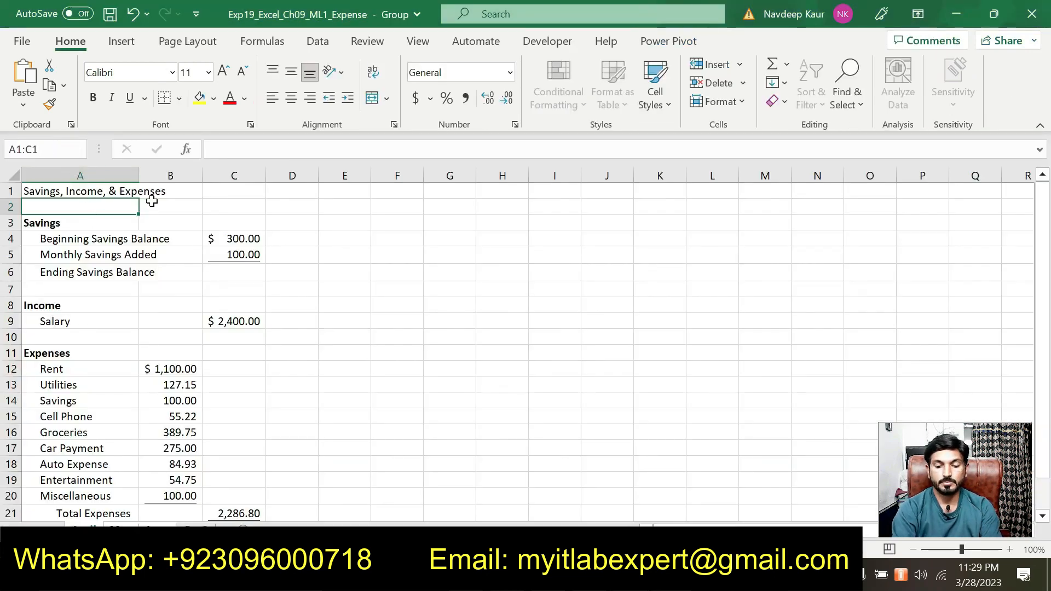
key("Return")
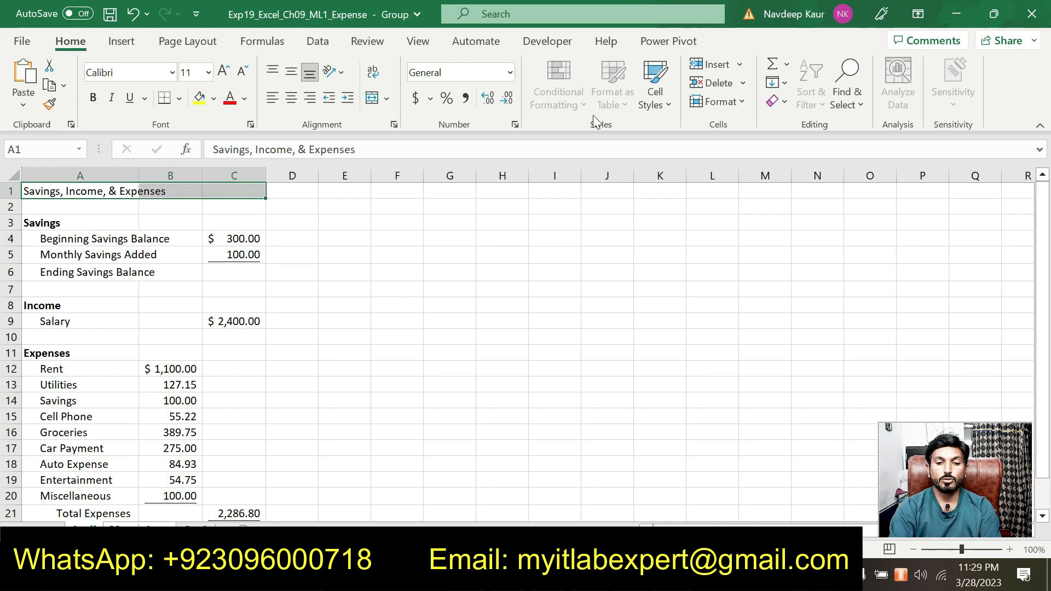
left_click(668, 109)
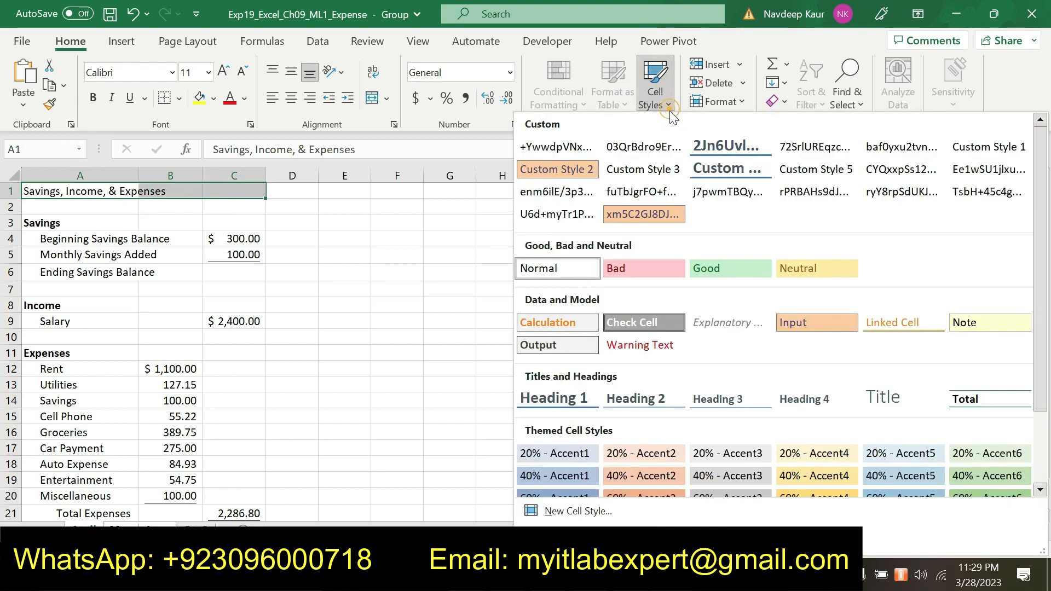
scroll(593, 390, "down", 2)
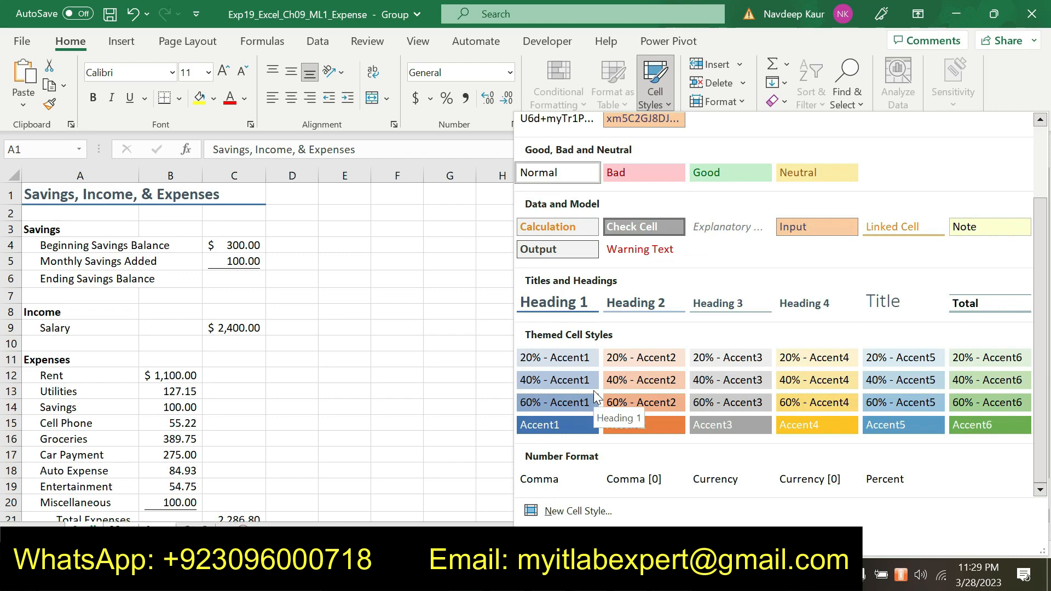
left_click(580, 304)
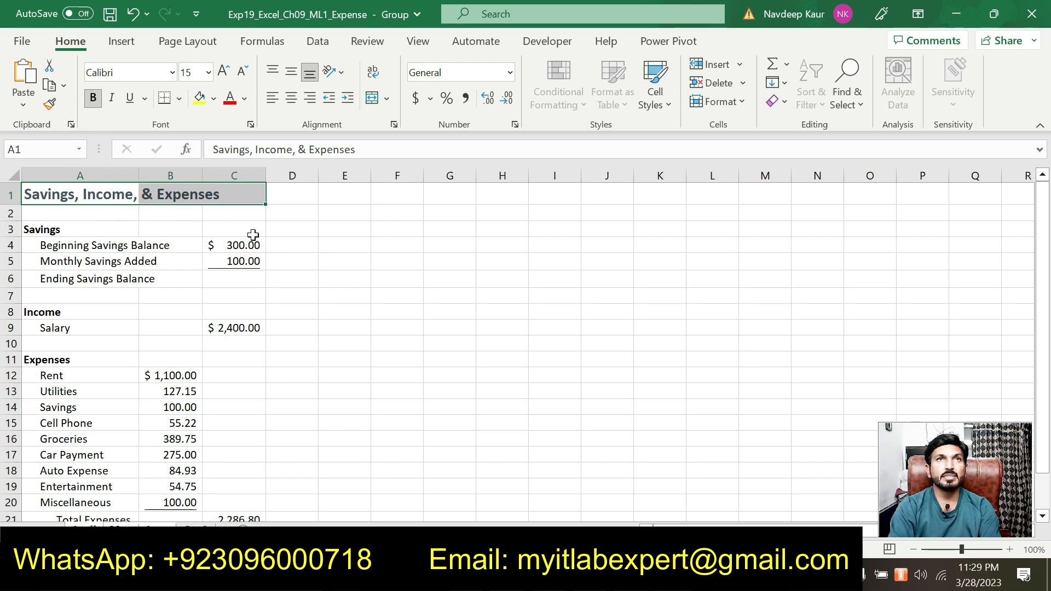
- Return to the Word instructions and remove the turquoise highlight from the paragraph in step 2
key("alt+Tab")
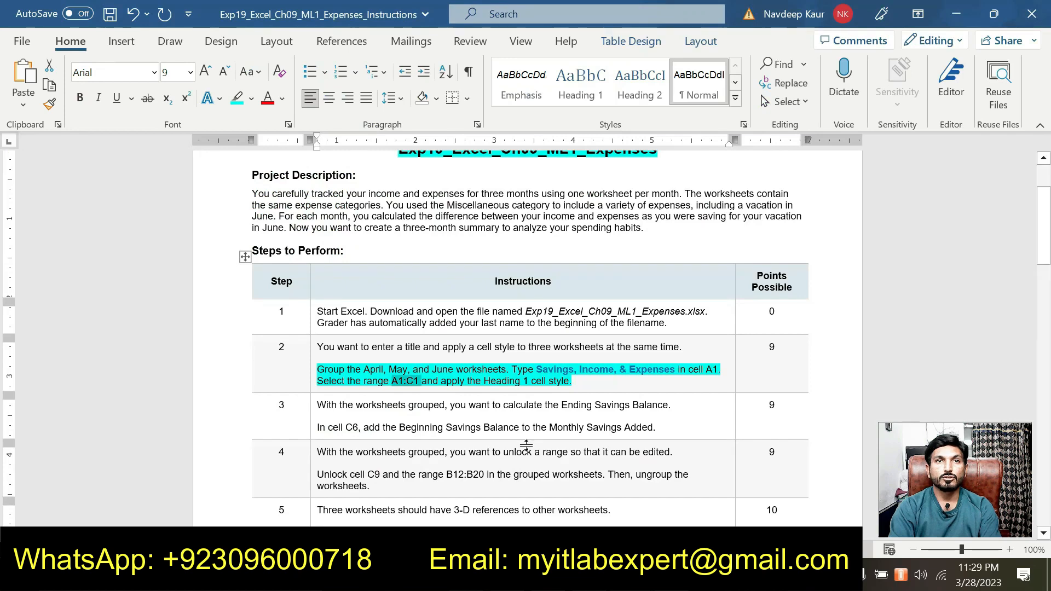
left_click_drag(574, 381, 317, 368)
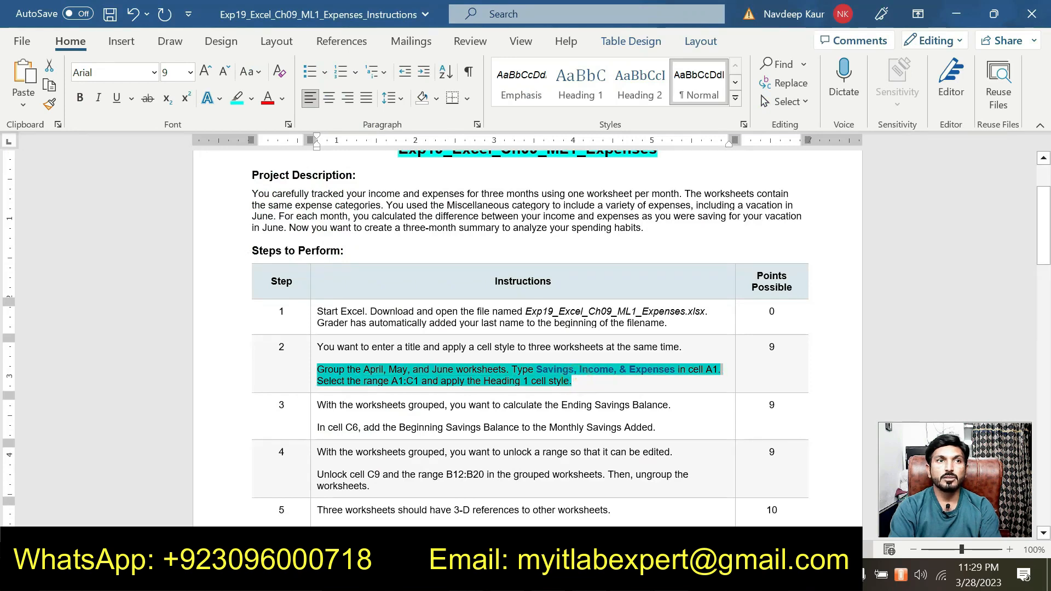
left_click(483, 416)
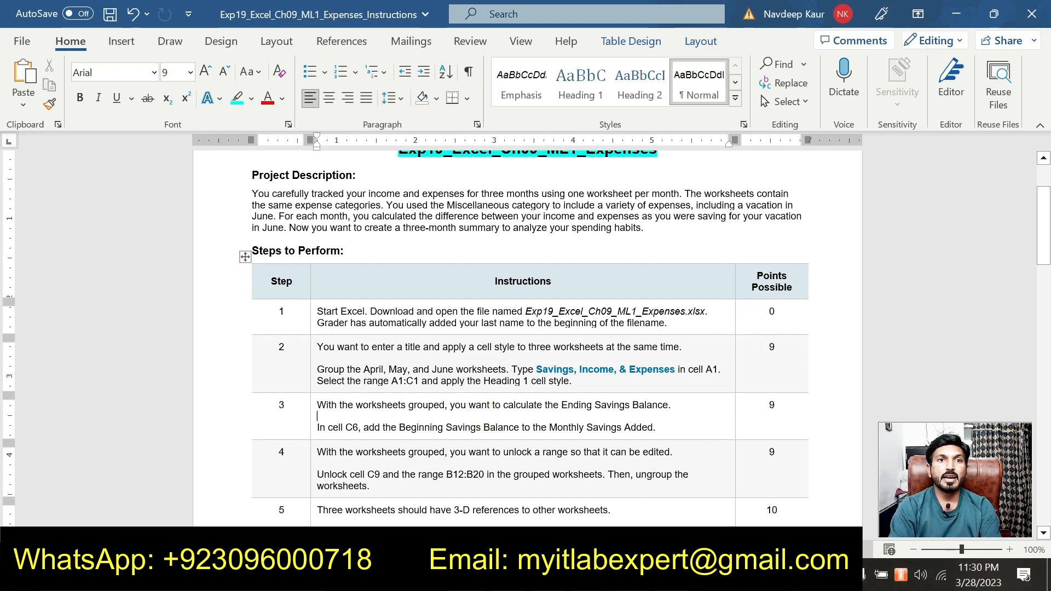
scroll(526, 328, "down", 2)
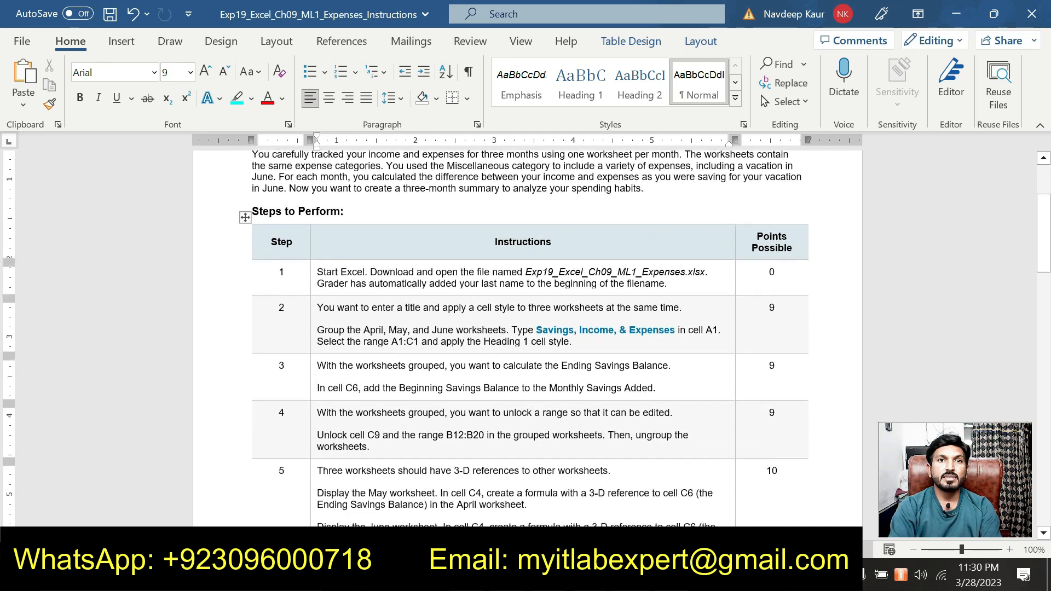
- Highlight the second paragraph of instruction step 3, about the formula for cell C6, in turquoise
left_click_drag(656, 387, 323, 392)
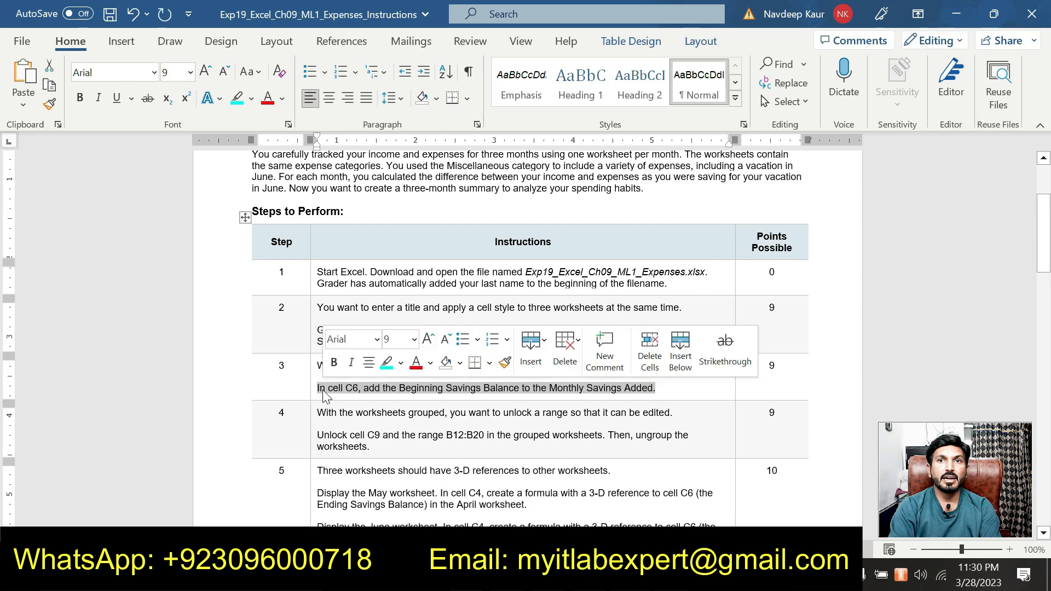
left_click(386, 364)
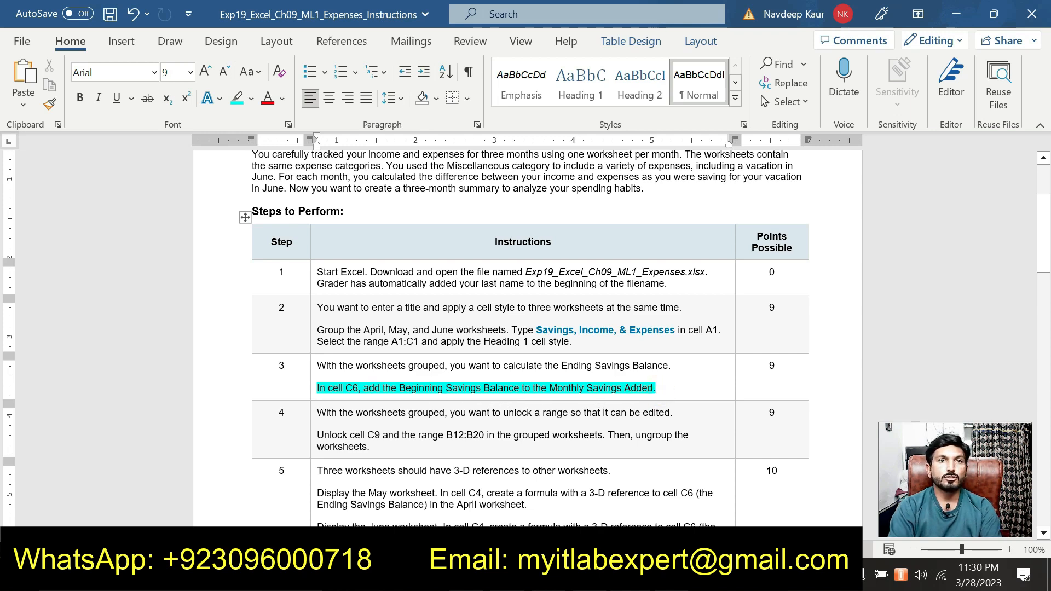
- Switch to Excel and enter the formula =SUM(C4:C5) in cell C6 of the grouped worksheets for the Ending Savings Balance
key("alt+Tab")
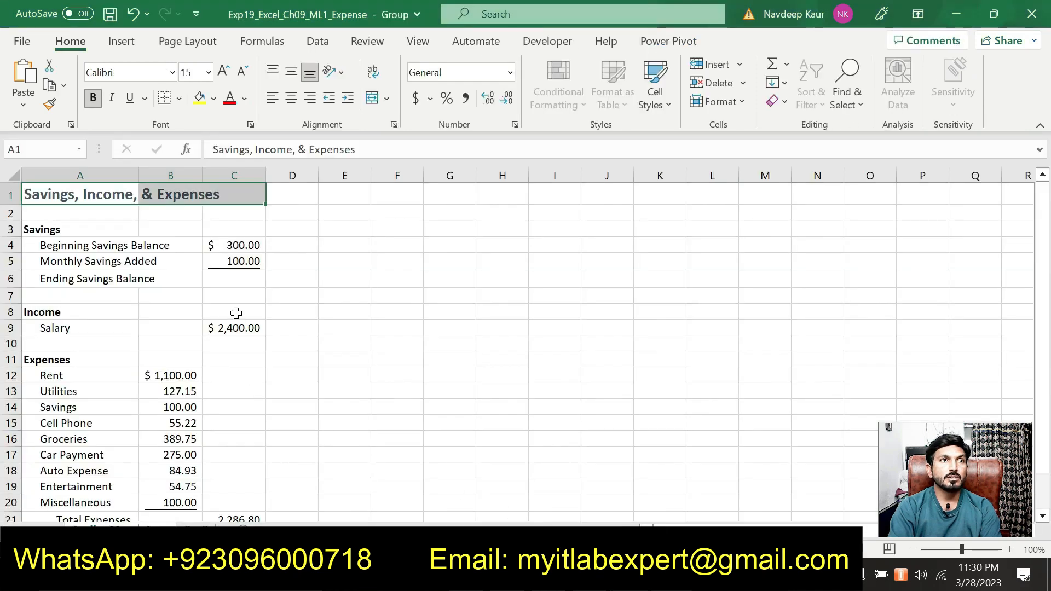
left_click(241, 281)
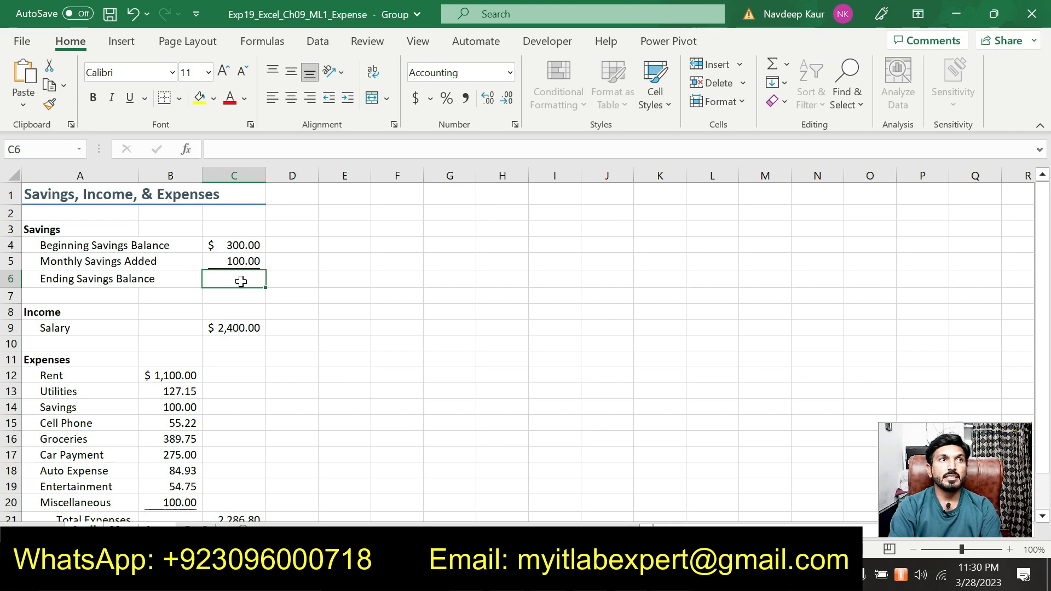
key("alt+Tab")
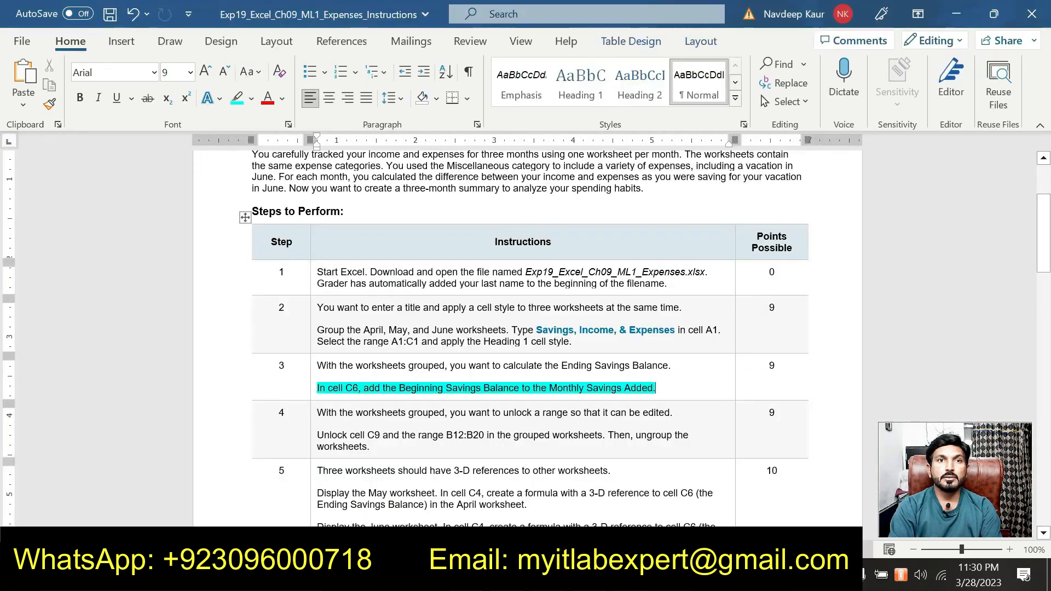
key("alt+Tab")
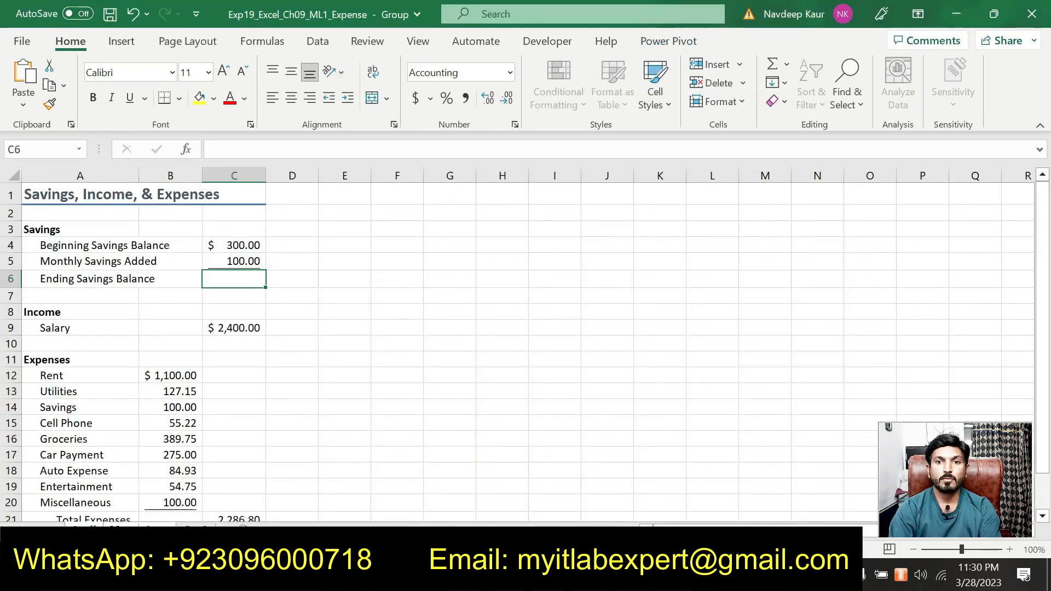
key("alt+Tab")
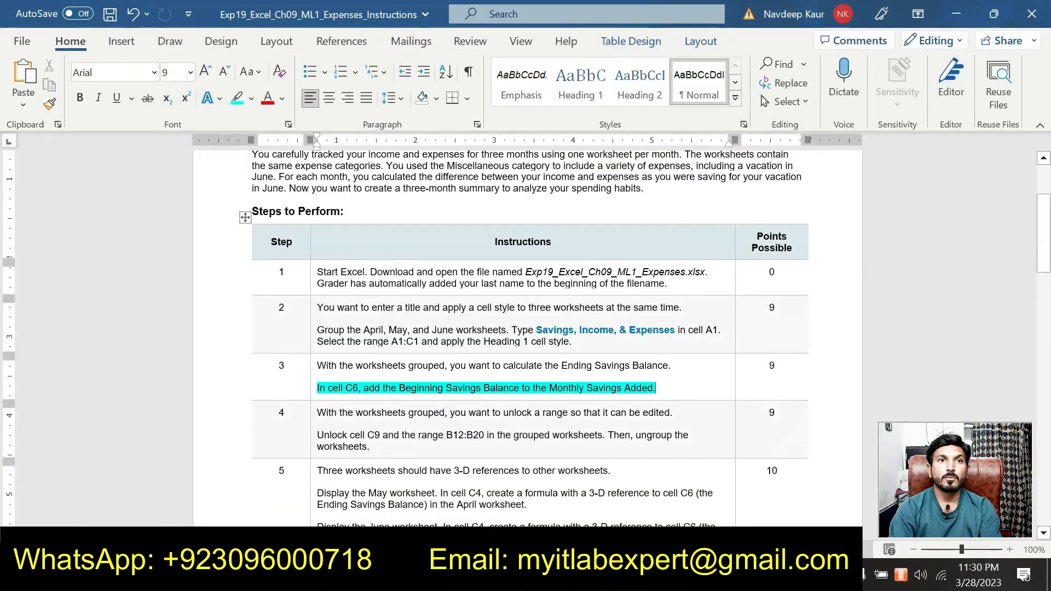
key("alt+Tab")
type("=si")
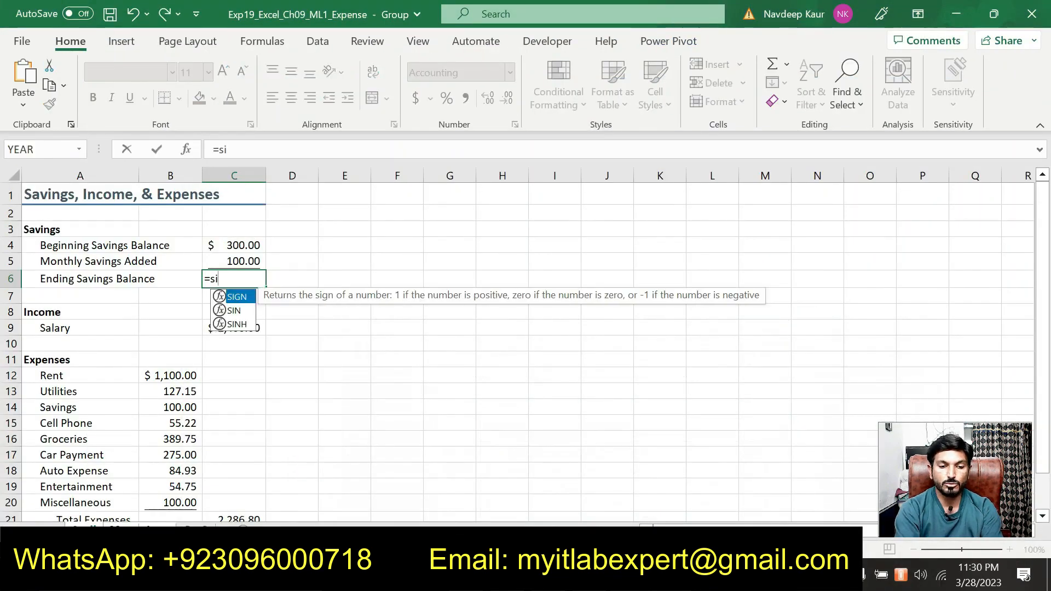
key("BackSpace")
type("um")
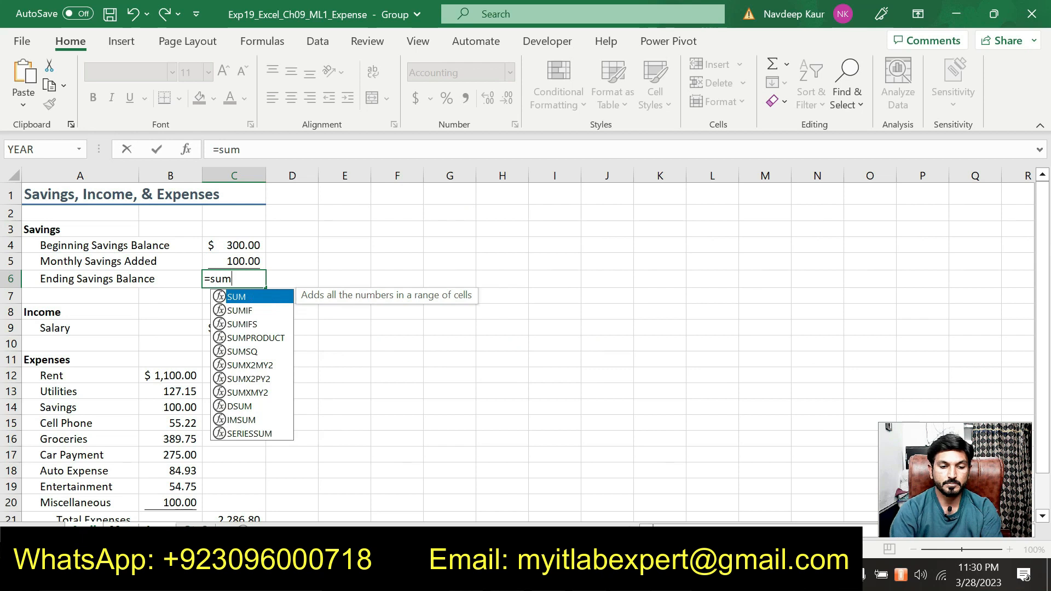
double_click(267, 295)
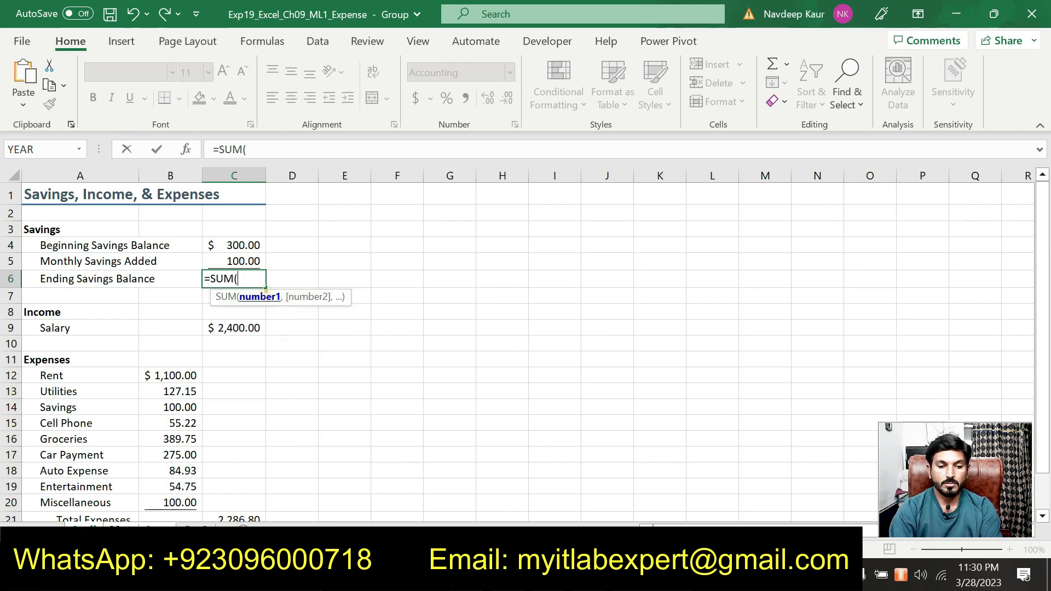
left_click_drag(245, 241, 247, 265)
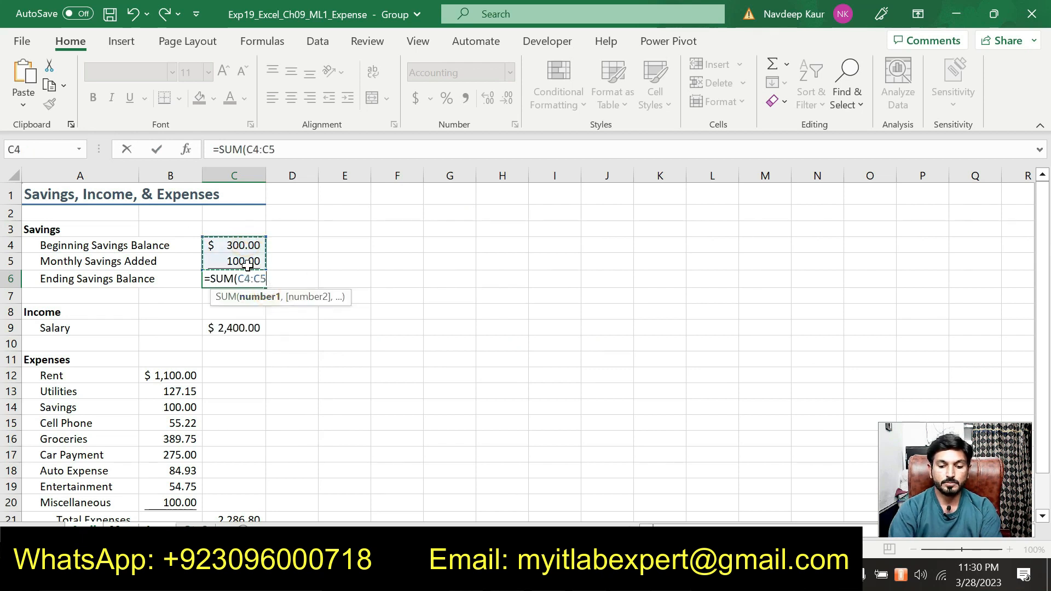
key("Return")
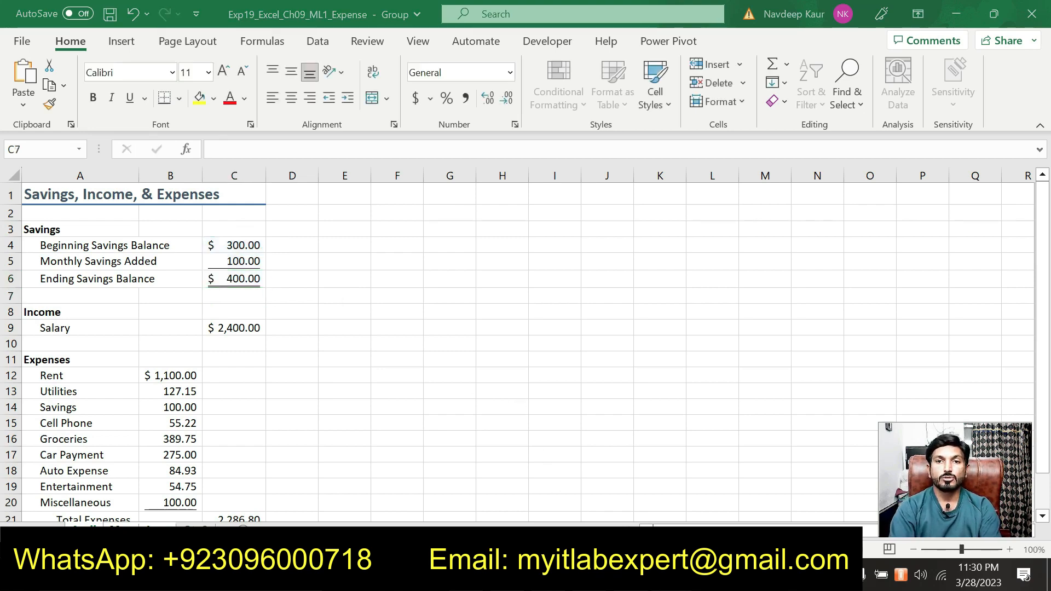
- Return to the Word instructions and remove the turquoise highlight from the second paragraph of step 3
key("alt+Tab")
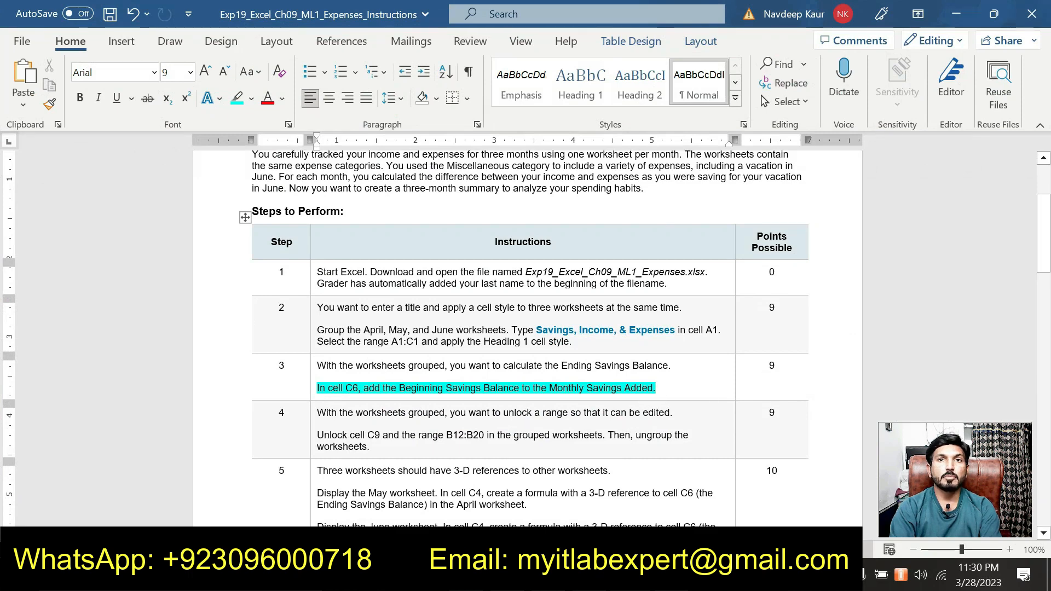
left_click_drag(655, 388, 312, 389)
left_click(319, 390)
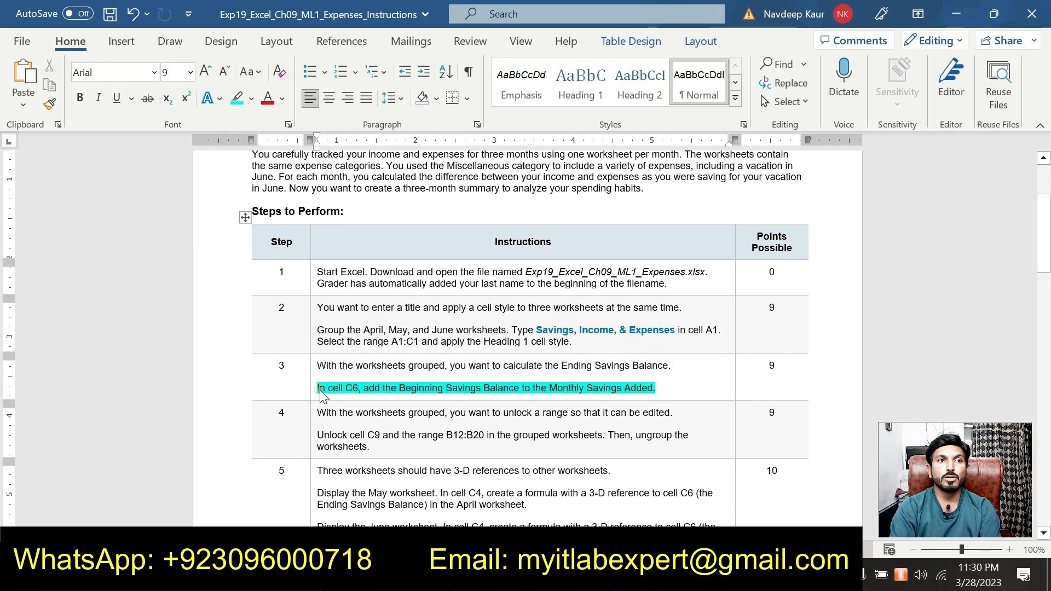
left_click_drag(318, 388, 656, 388)
left_click(674, 359)
- Highlight the second paragraph of instruction step 4, about unlocking cell C9 and the range B12:B20, in turquoise
scroll(674, 359, "down", 2)
scroll(674, 359, "down", 2)
scroll(675, 359, "up", 3)
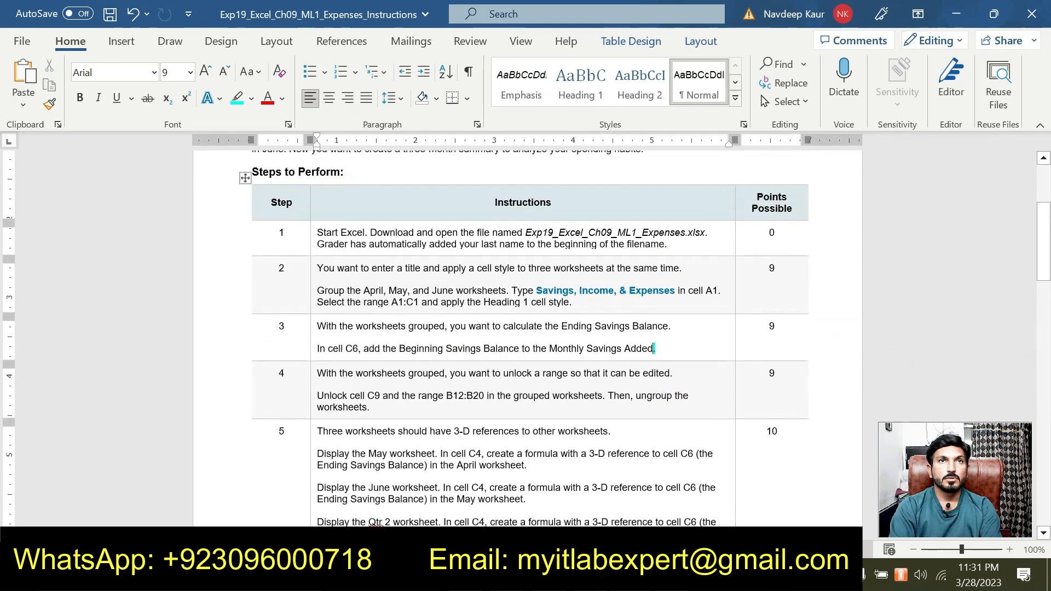
triple_click(325, 405)
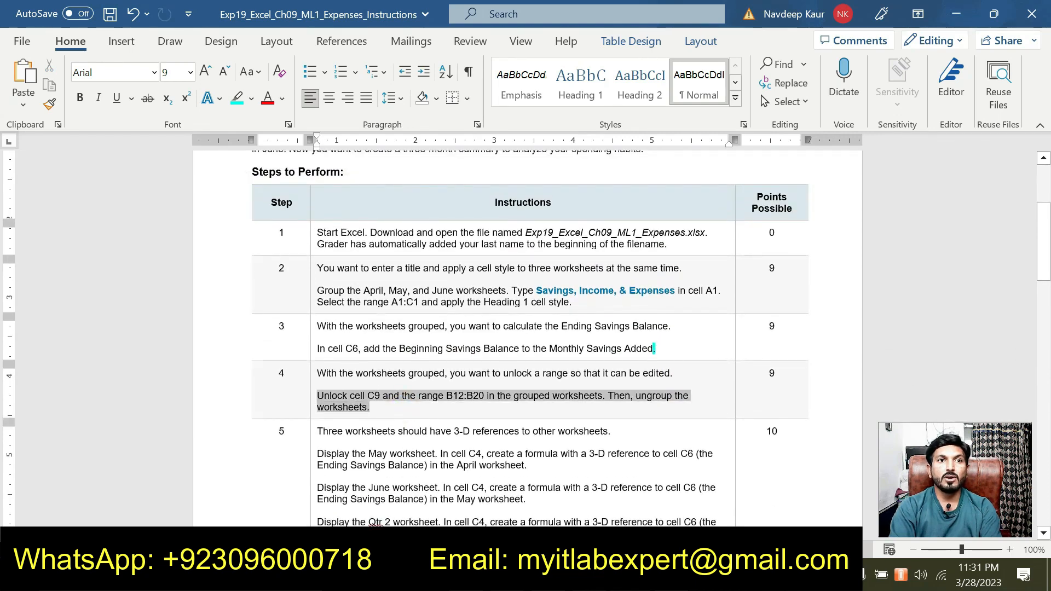
left_click(388, 372)
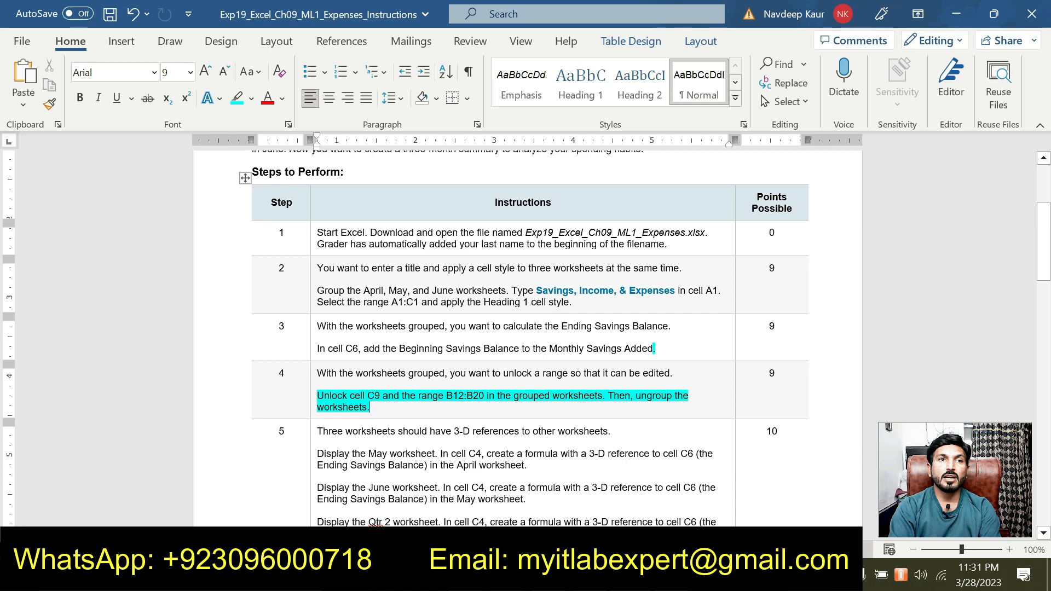
- Select the range reference B12:B20 in the step 4 instructions, and select the Salary amount in cell C9 of the grouped Excel worksheets
key("alt+Tab")
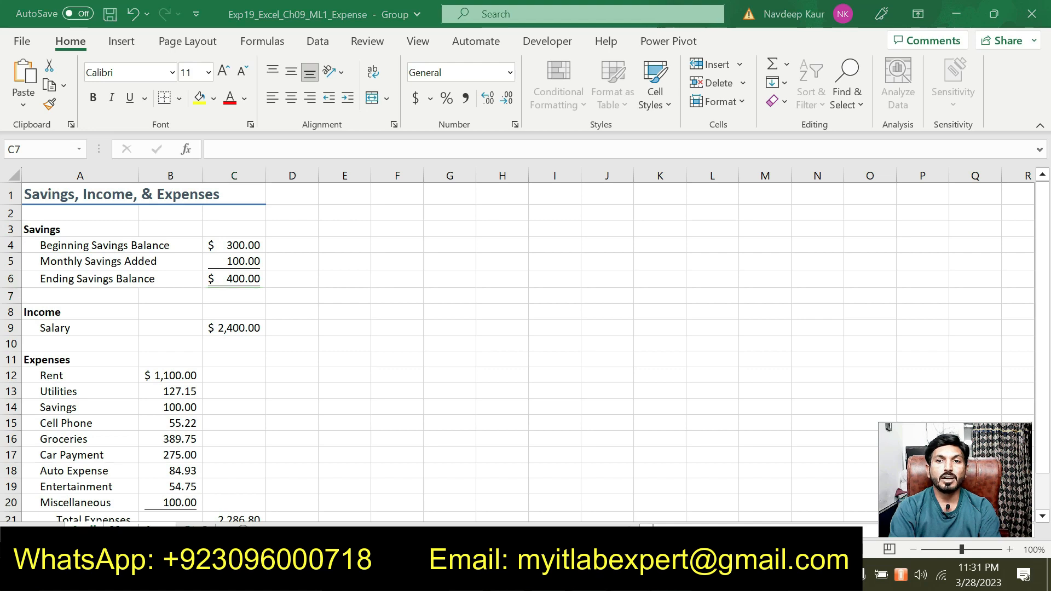
key("alt+Tab")
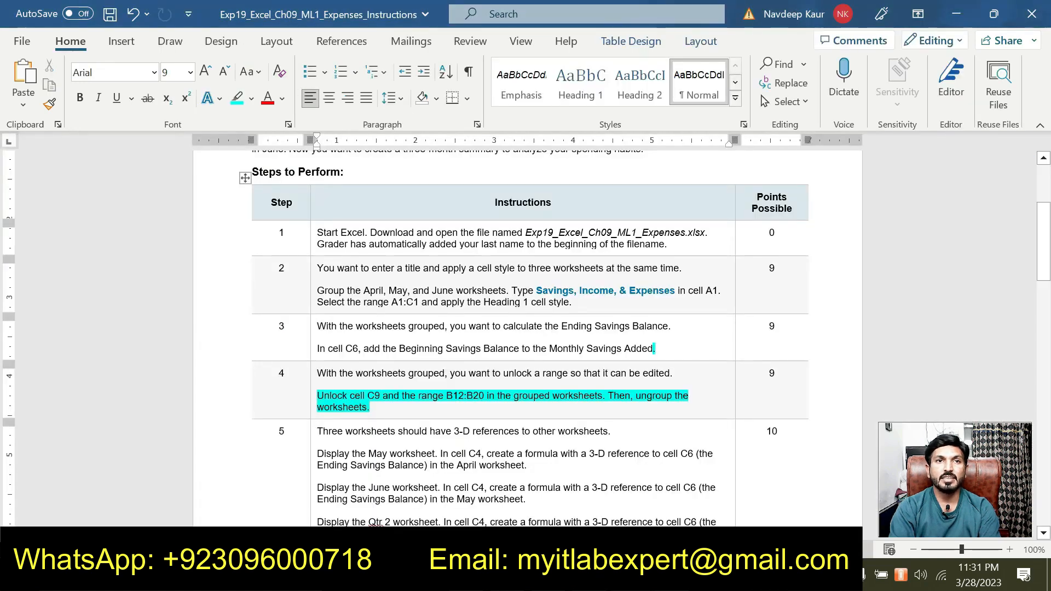
left_click_drag(446, 396, 486, 396)
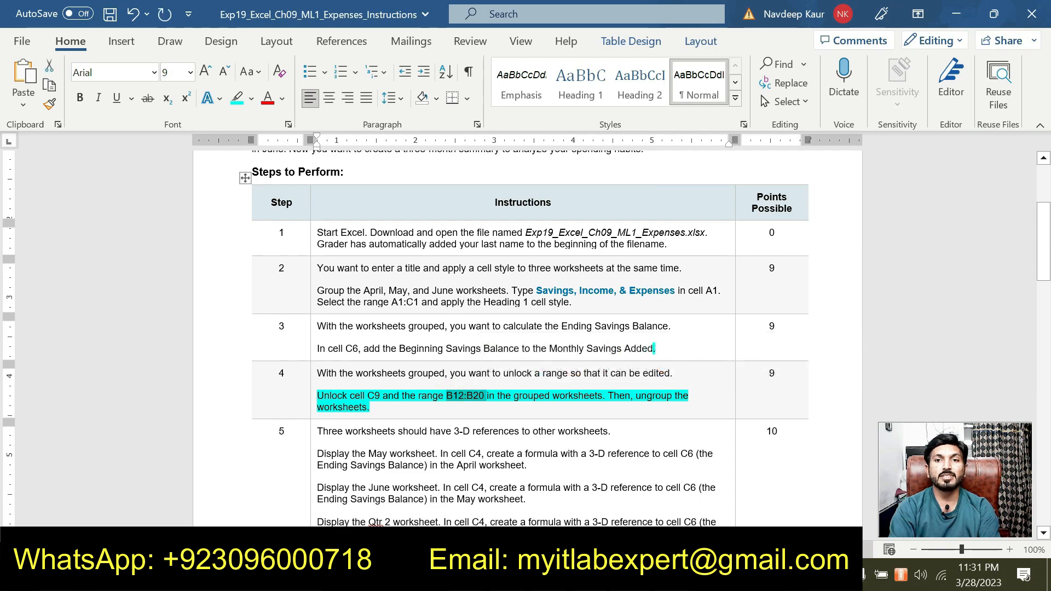
key("alt+Tab")
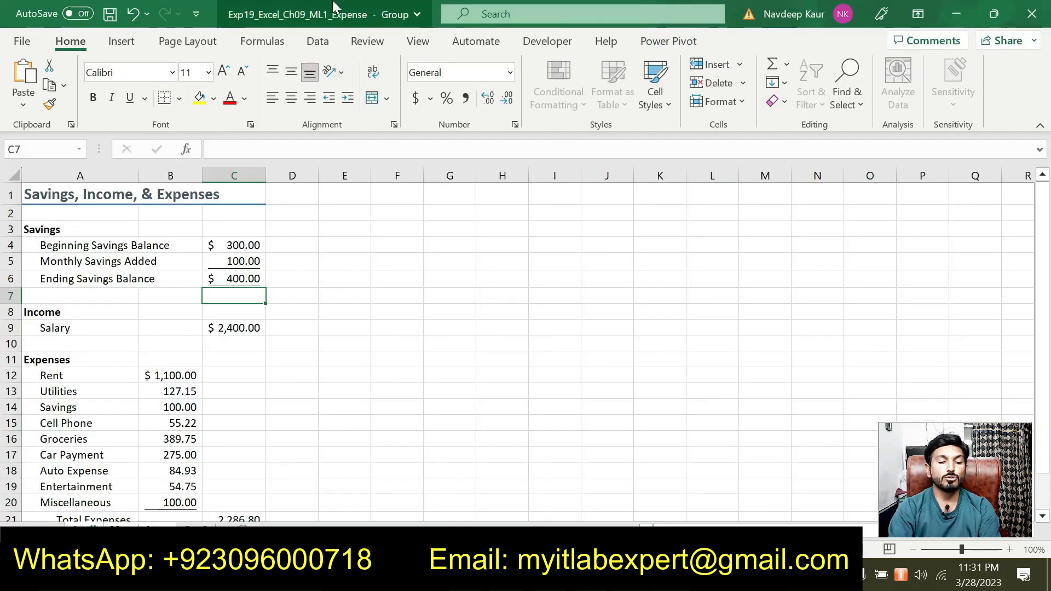
left_click(234, 331)
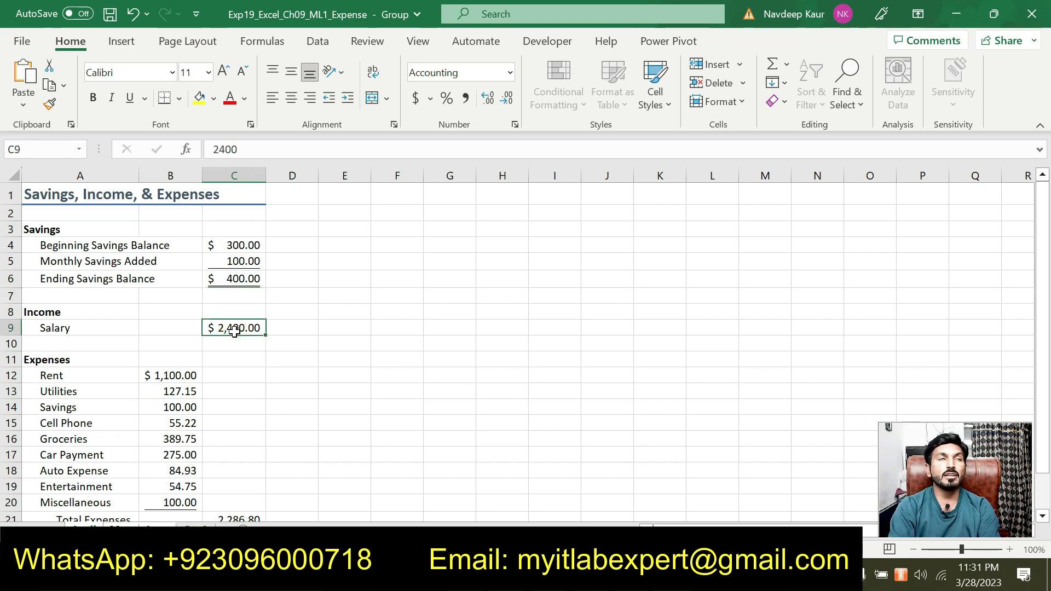
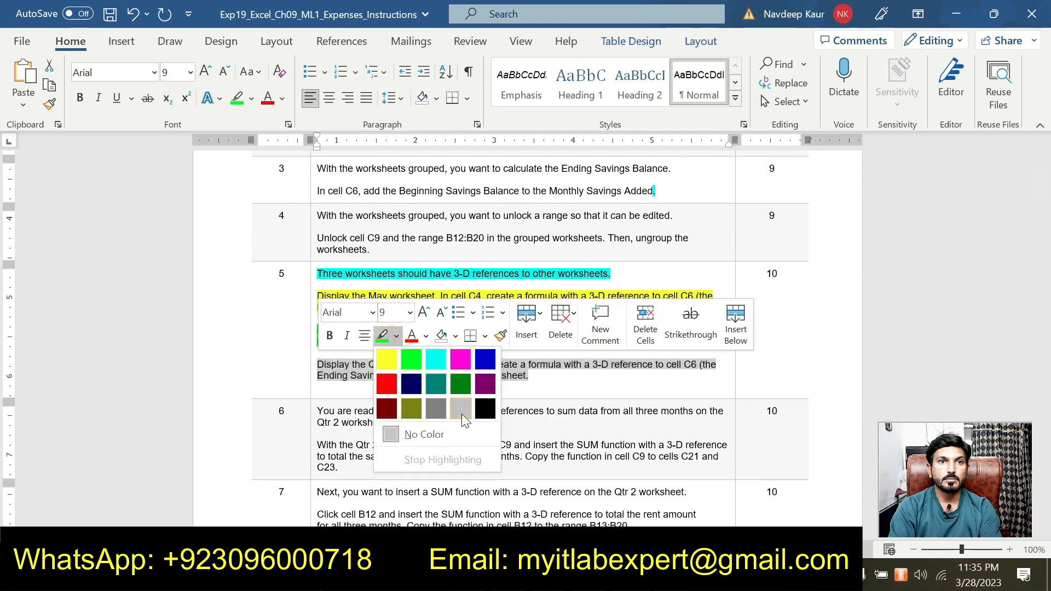
- Highlight the last paragraph of instruction step 5, about the Qtr 2 worksheet, in light gray
left_click(460, 410)
left_click(417, 398)
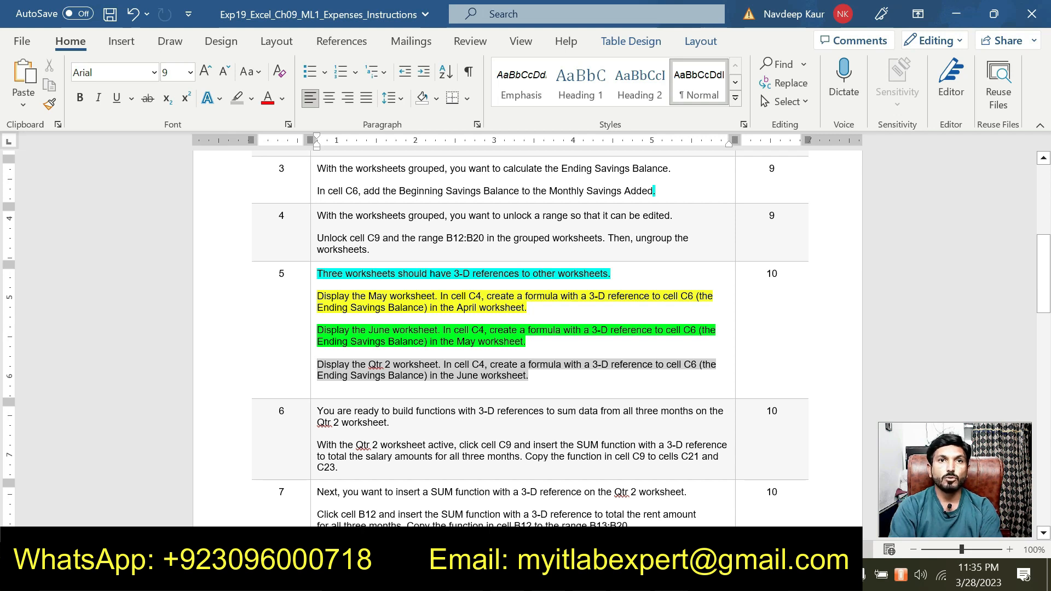
- Switch to Excel and enter the 3-D reference formula =June!C6 in cell C4 of the Qtr 2 worksheet
key("alt+Tab")
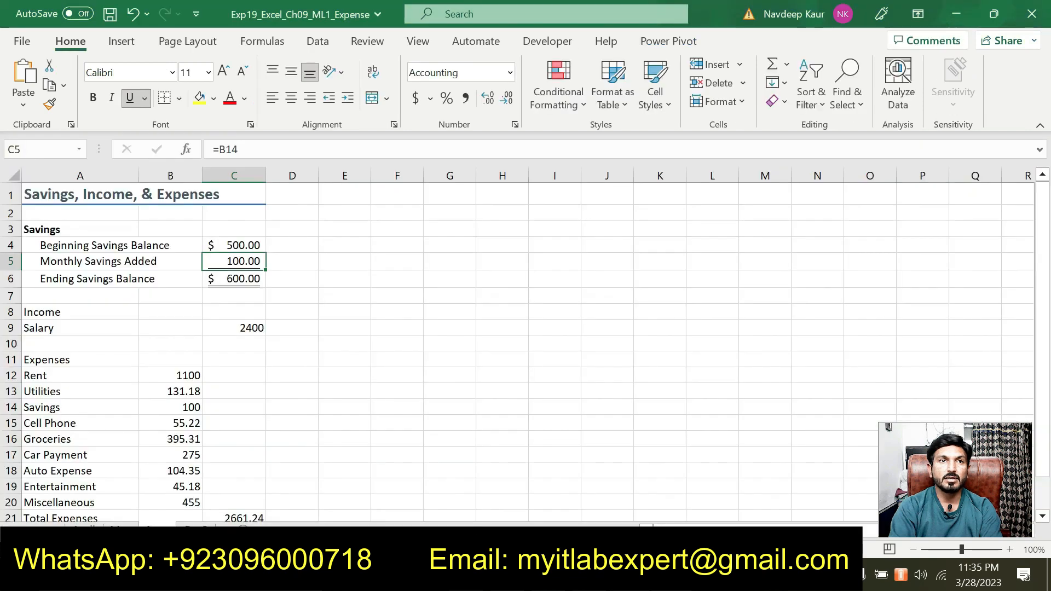
left_click(208, 524)
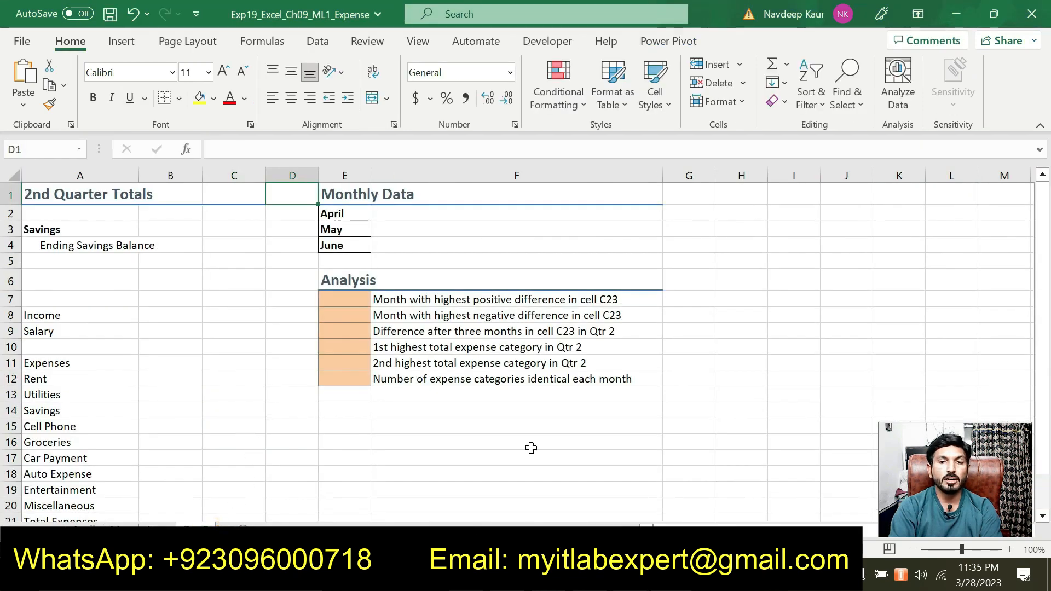
left_click(222, 242)
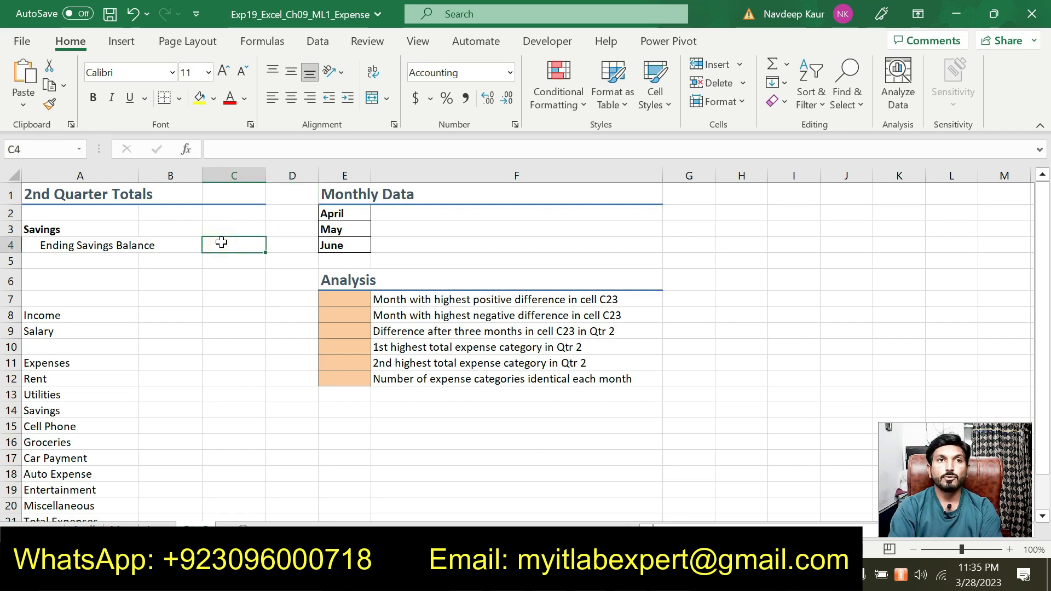
type("=")
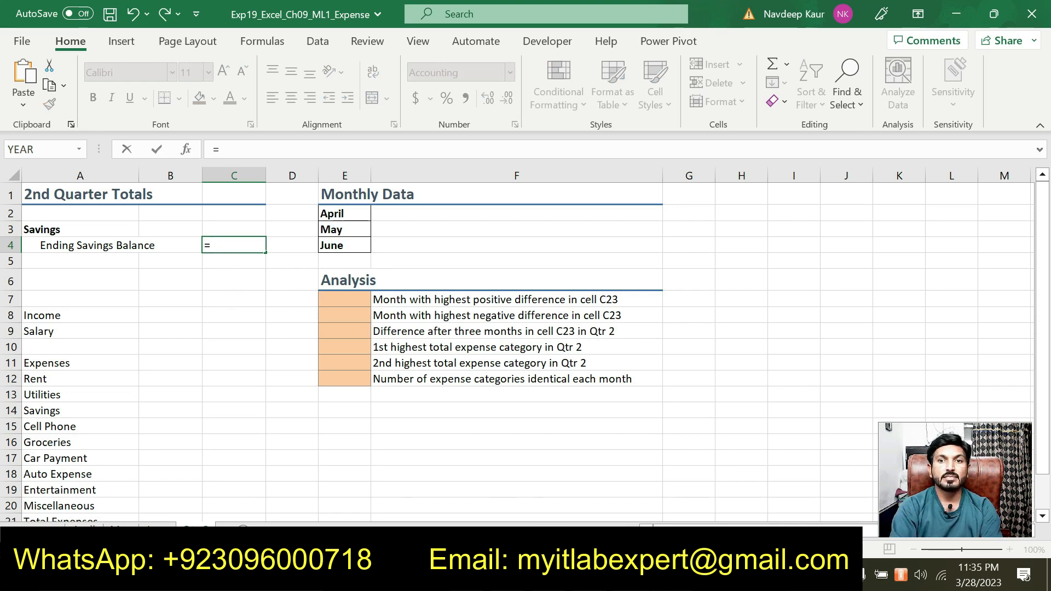
key("alt+Tab")
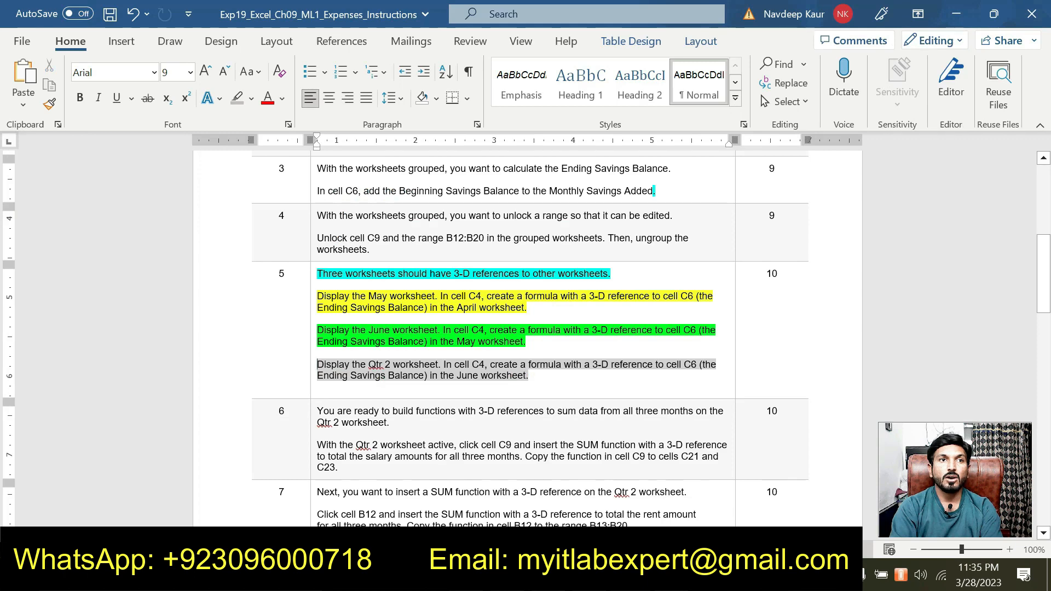
key("alt+Tab")
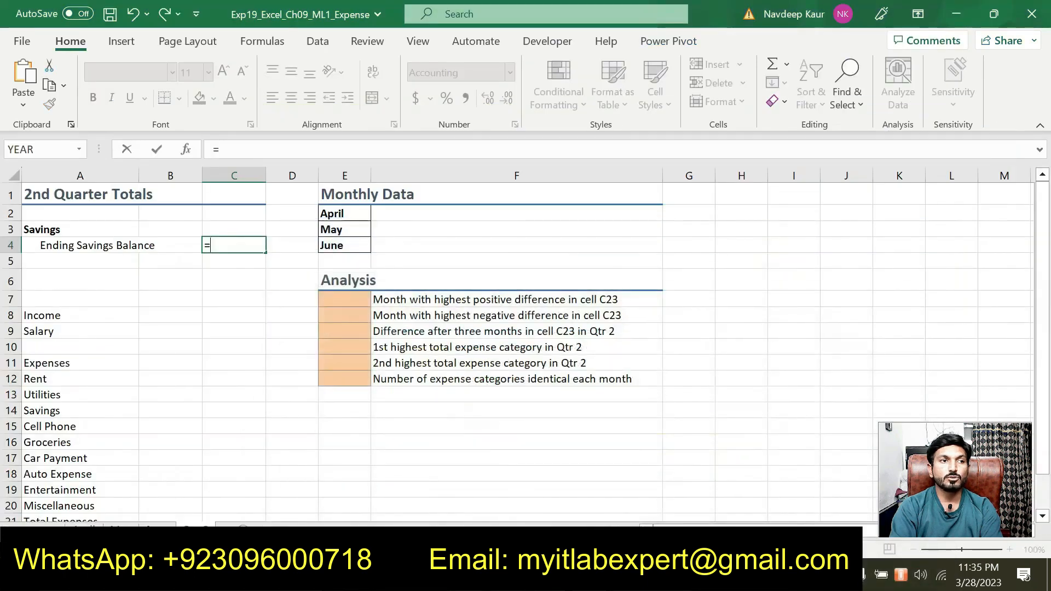
left_click(167, 528)
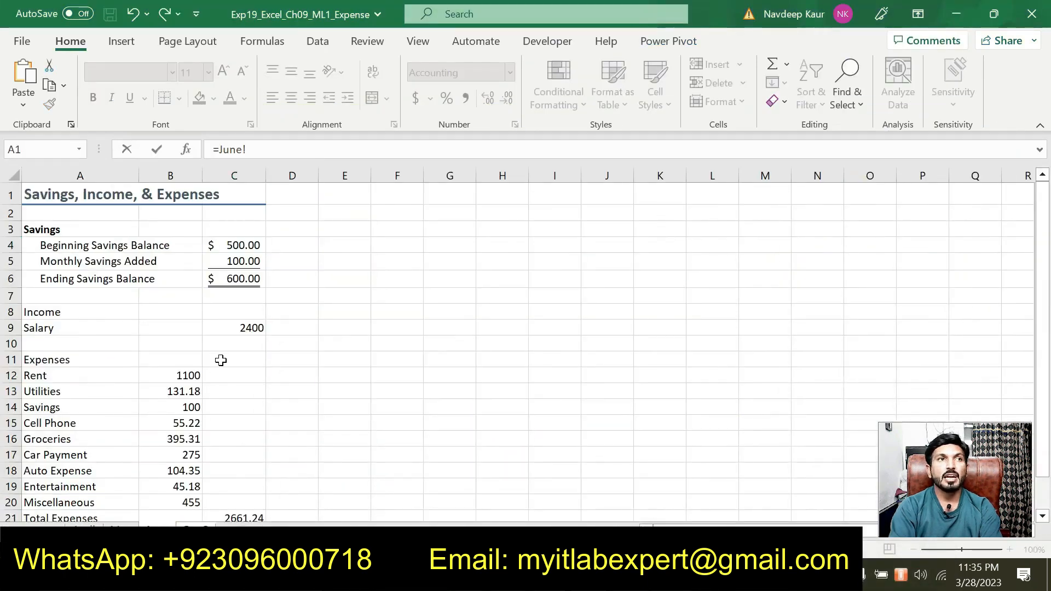
left_click(241, 278)
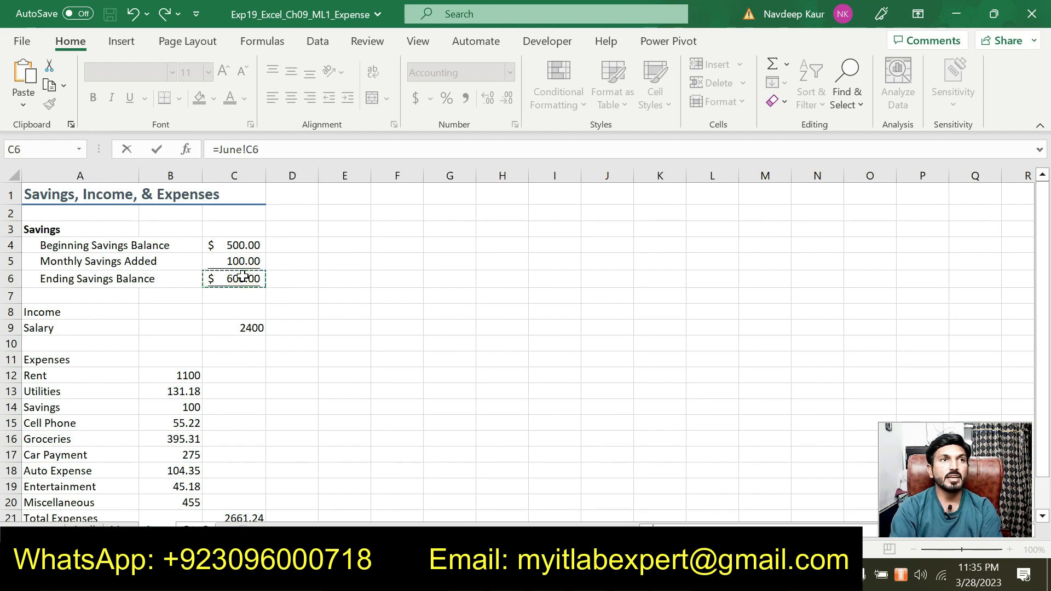
key("Return")
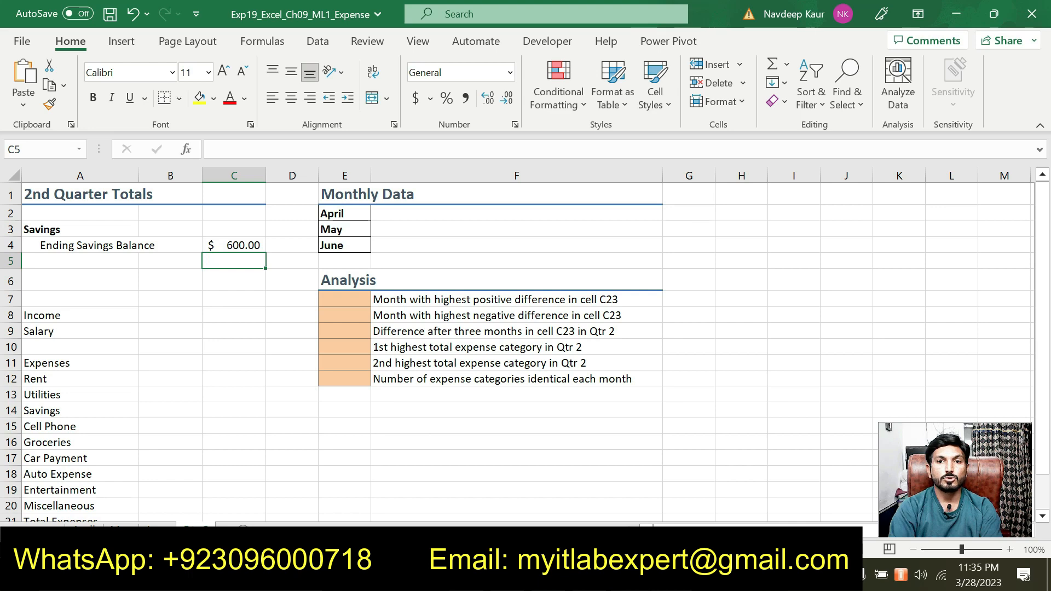
- Switch to the Word instructions and remove the highlighting from all paragraphs of instruction step 5
key("alt+Tab")
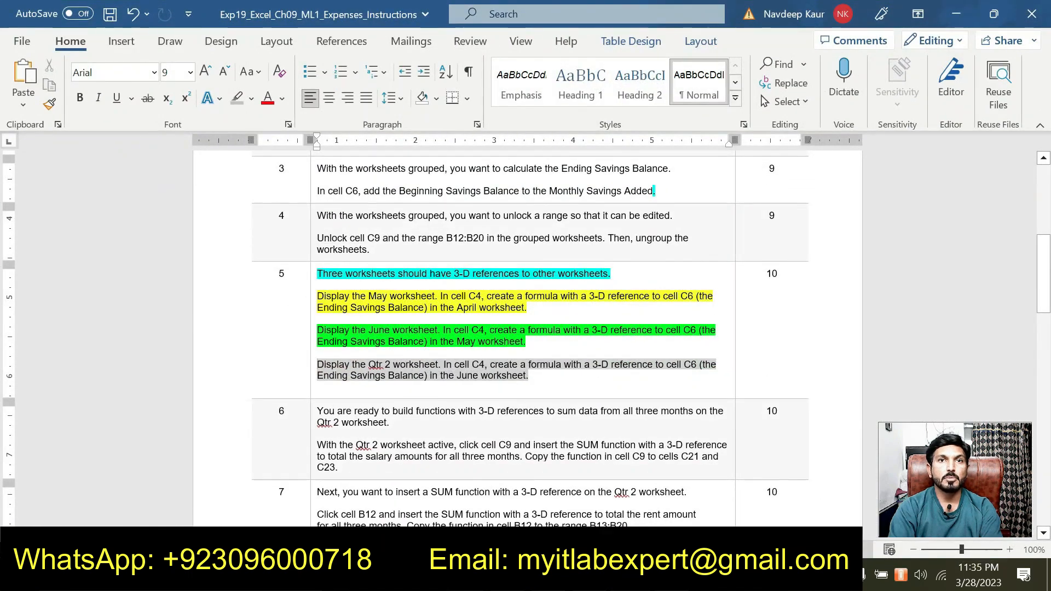
left_click_drag(541, 380, 364, 272)
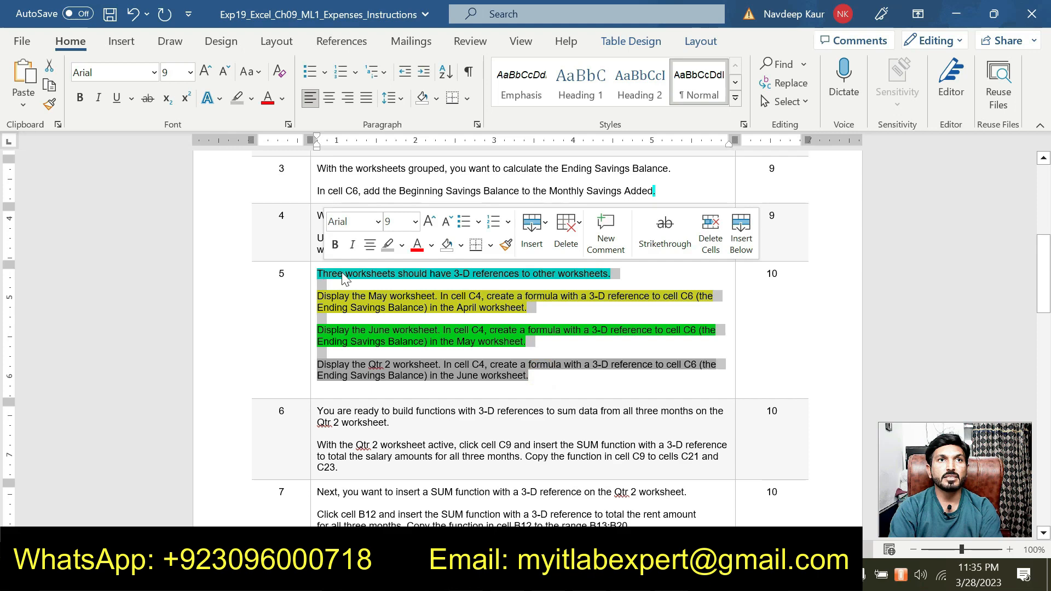
left_click(401, 245)
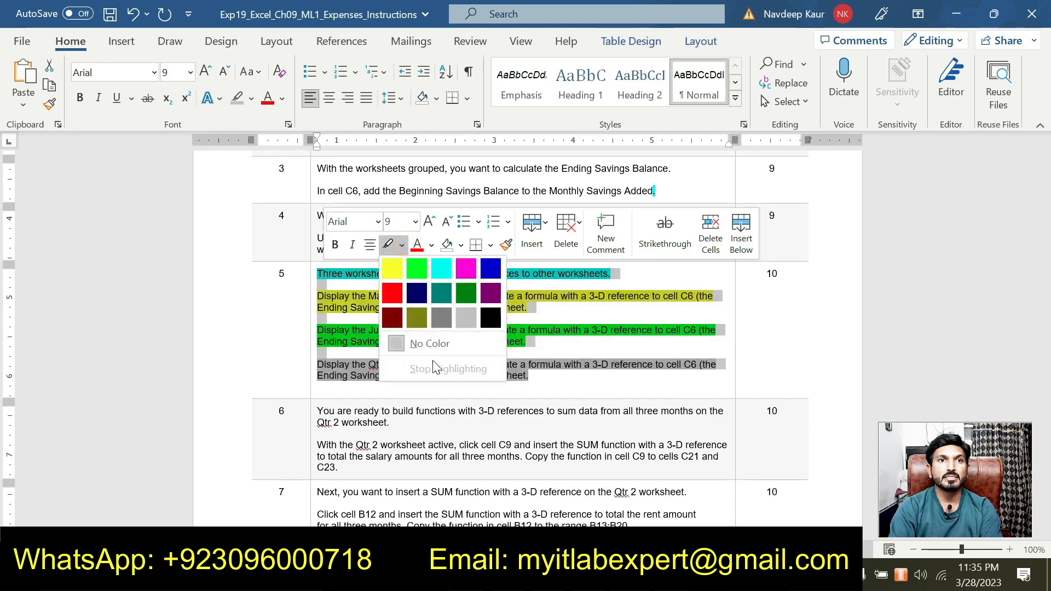
left_click(432, 346)
- Highlight both paragraphs of instruction step 6, about the 3-D SUM function on the Qtr 2 worksheet, in turquoise
scroll(432, 345, "down", 1)
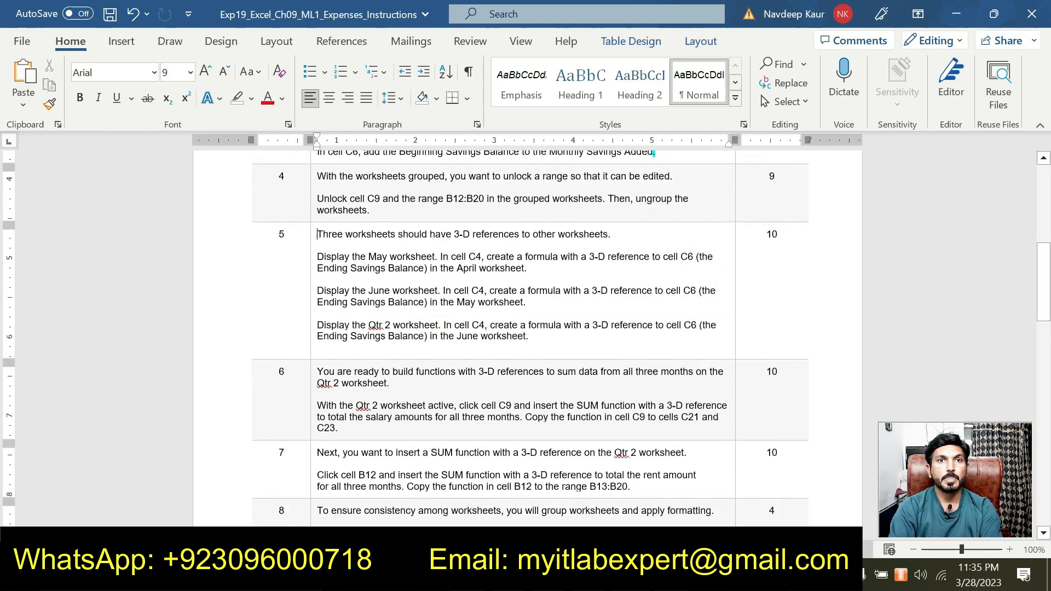
scroll(502, 337, "down", 1)
left_click_drag(388, 389, 318, 334)
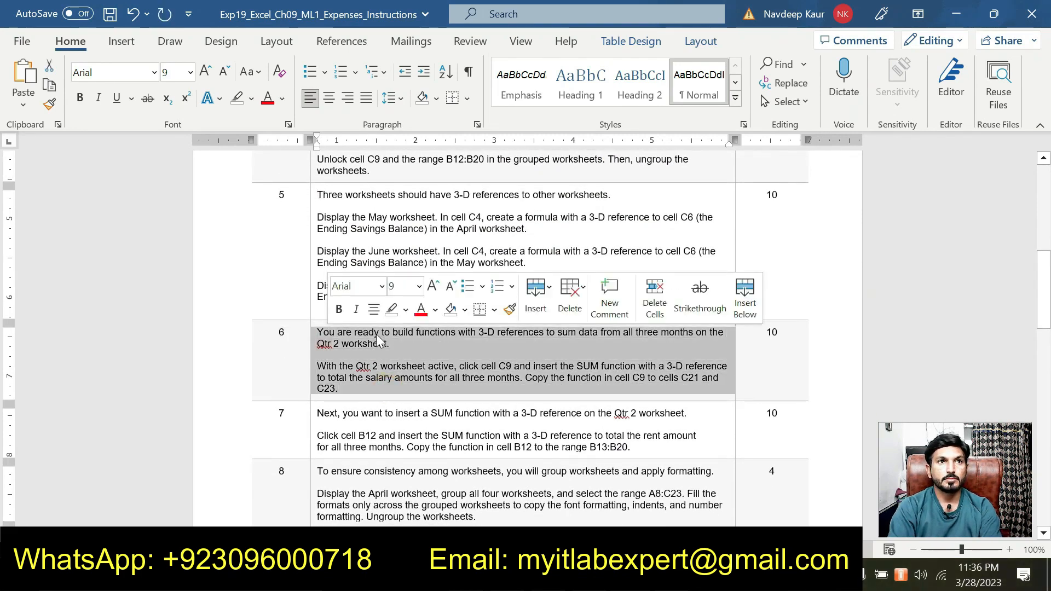
left_click(405, 310)
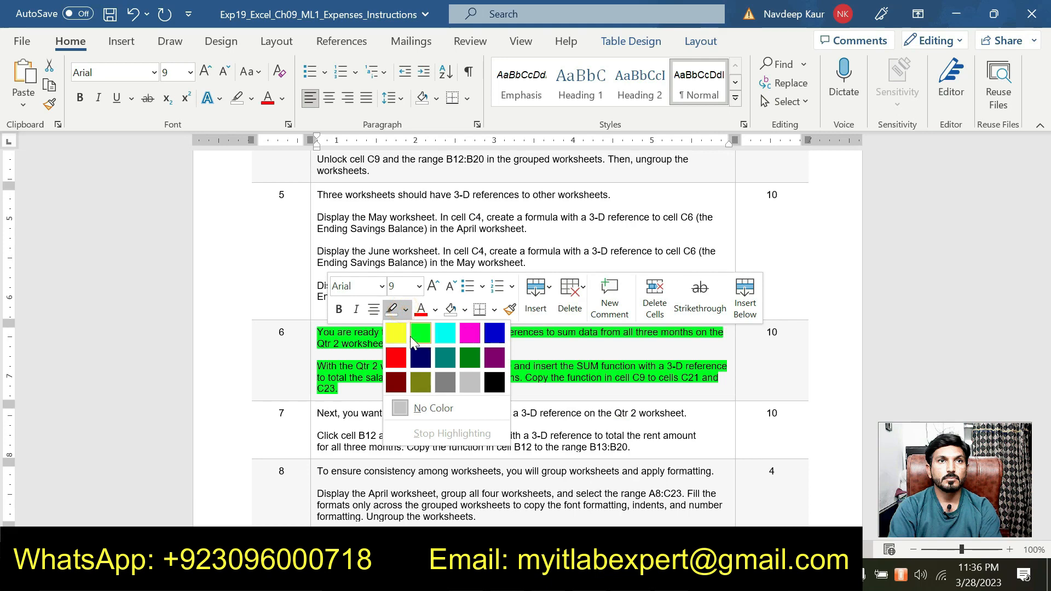
left_click(445, 333)
left_click(418, 387)
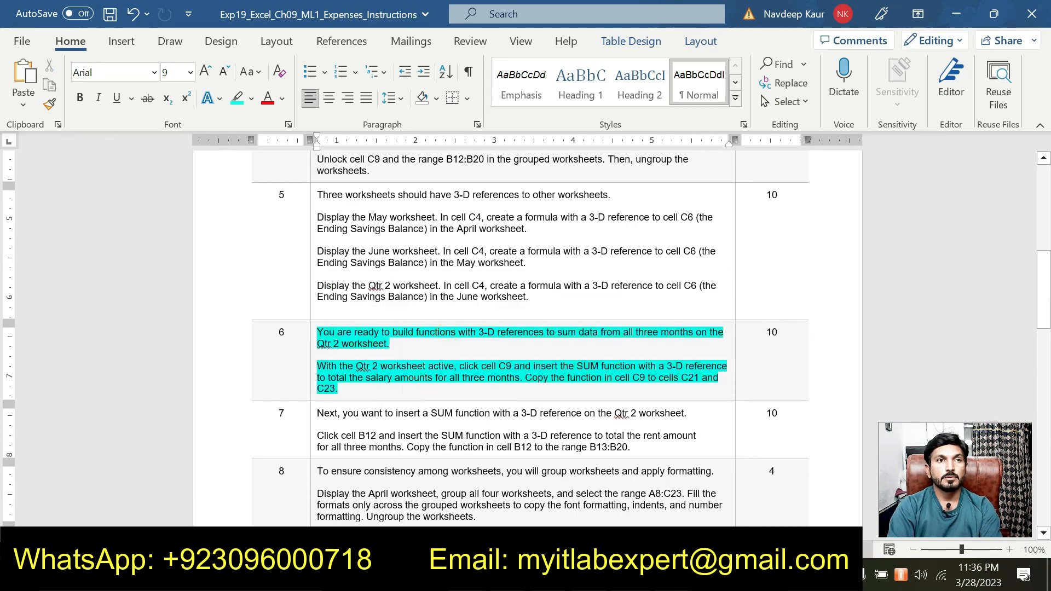
scroll(417, 387, "up", 1)
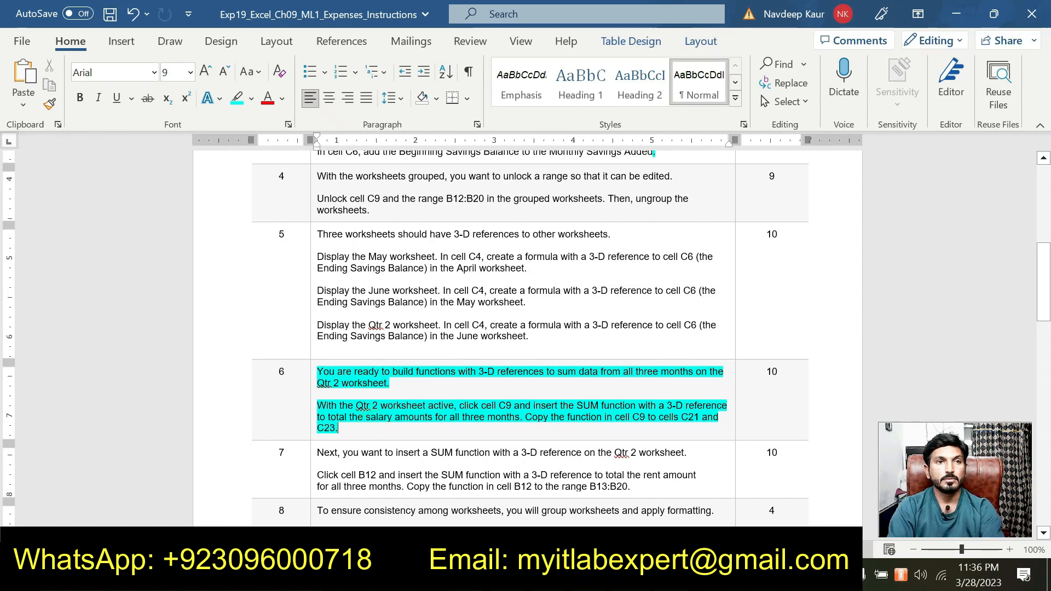
key("F7")
left_click(1033, 149)
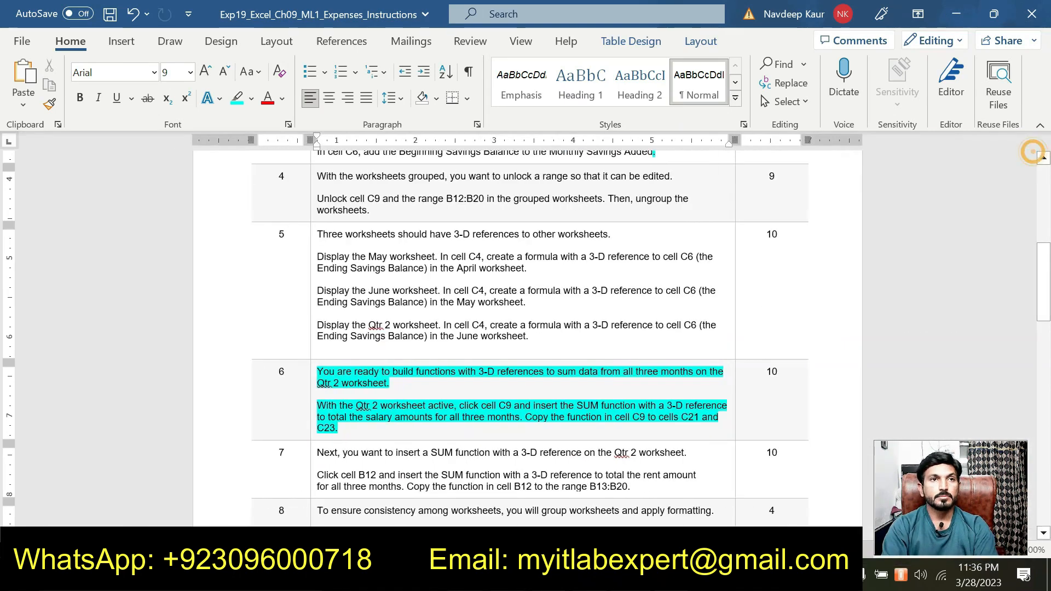
scroll(411, 440, "down", 1)
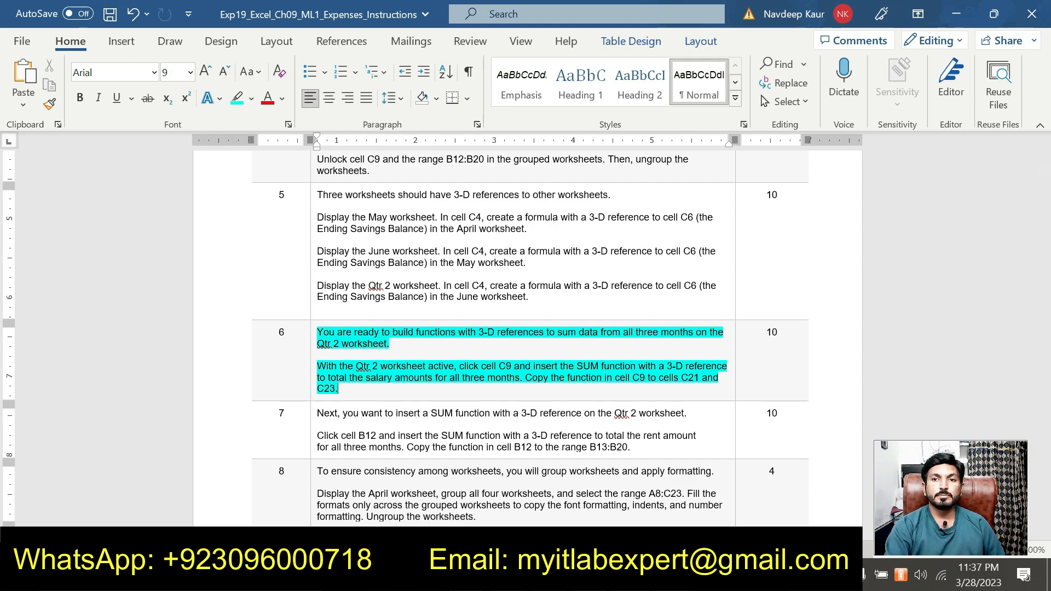
- Switch to Excel and total the three months' salaries in cell C9 of the Qtr 2 worksheet with =SUM(April:June!C9)
key("alt+Tab")
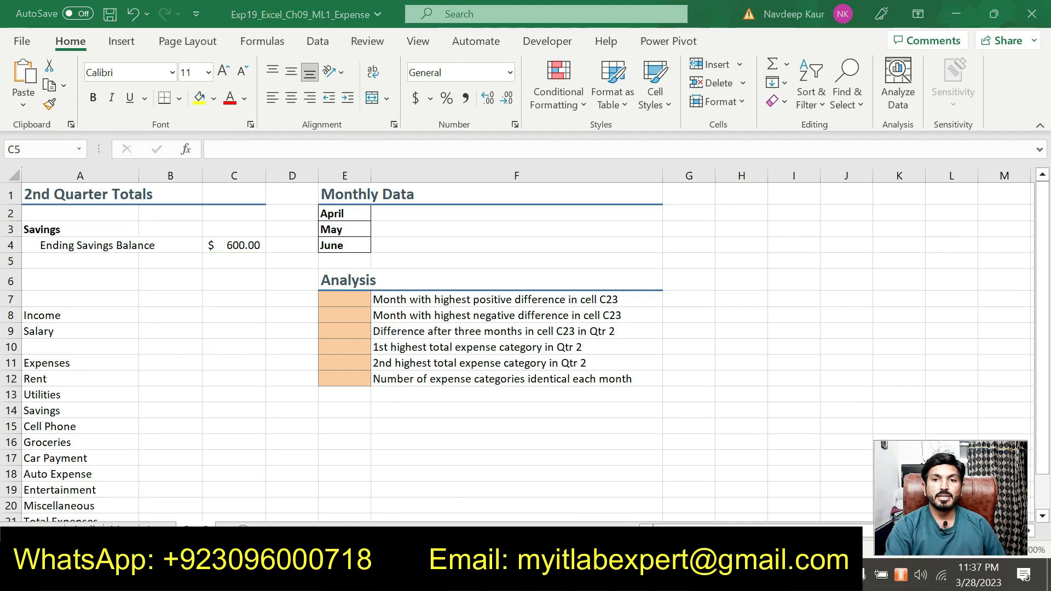
key("alt+Tab")
key("alt+Tab")
left_click(239, 335)
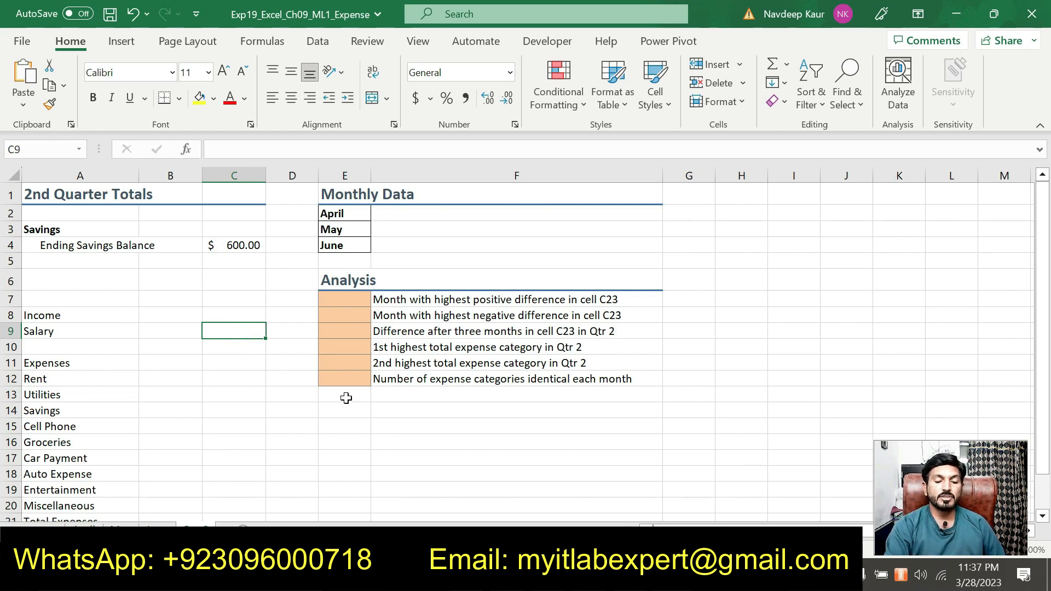
type("=")
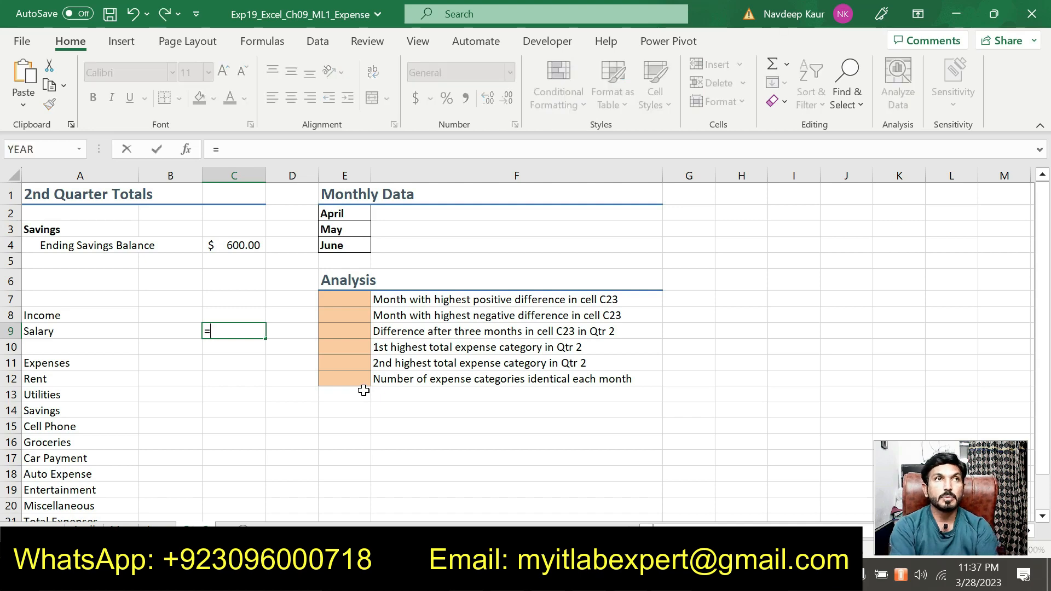
type("sum")
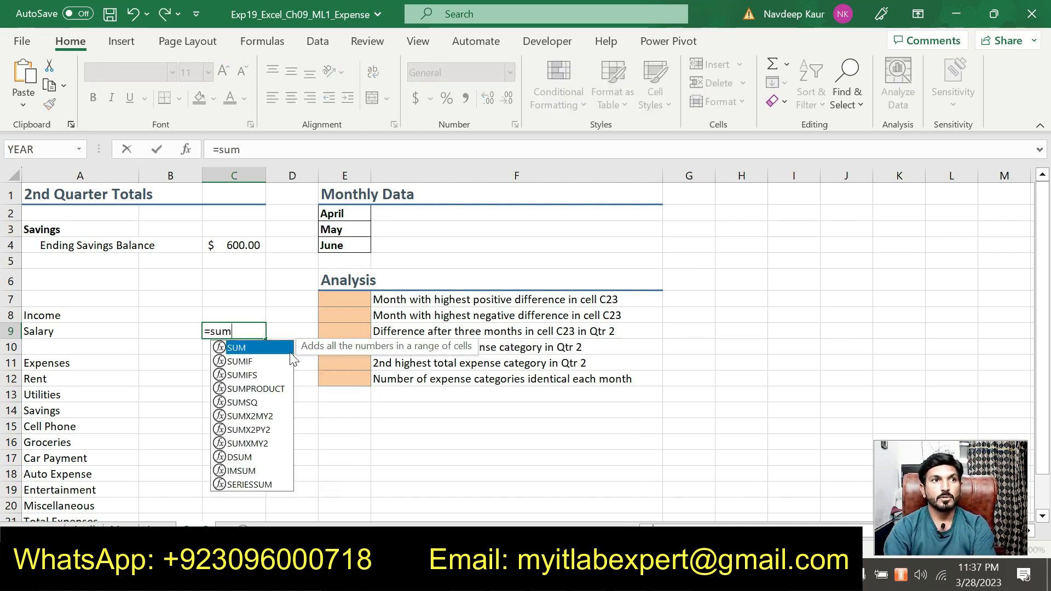
double_click(243, 348)
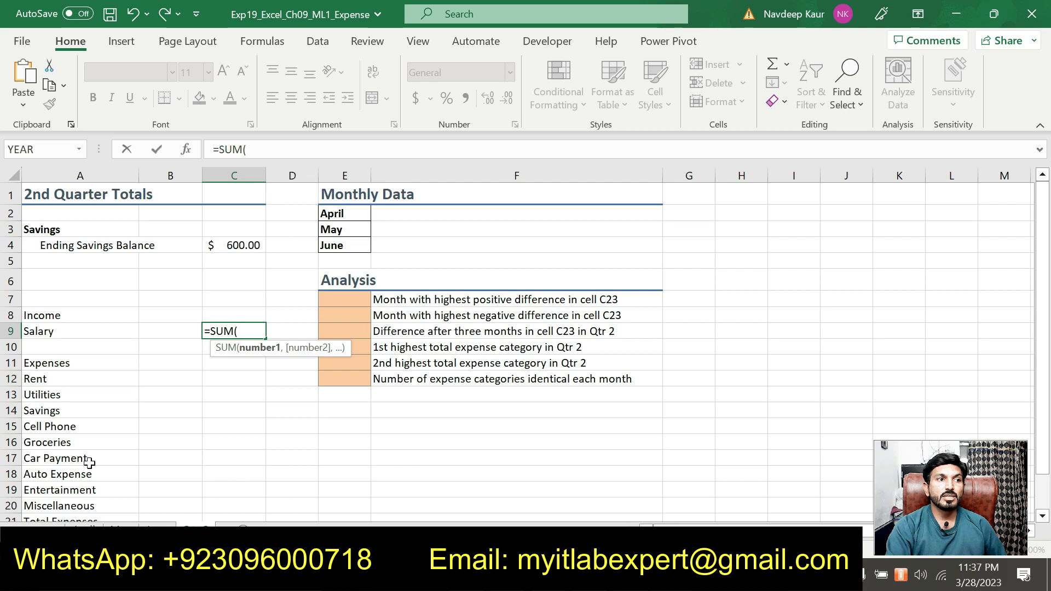
left_click(93, 525)
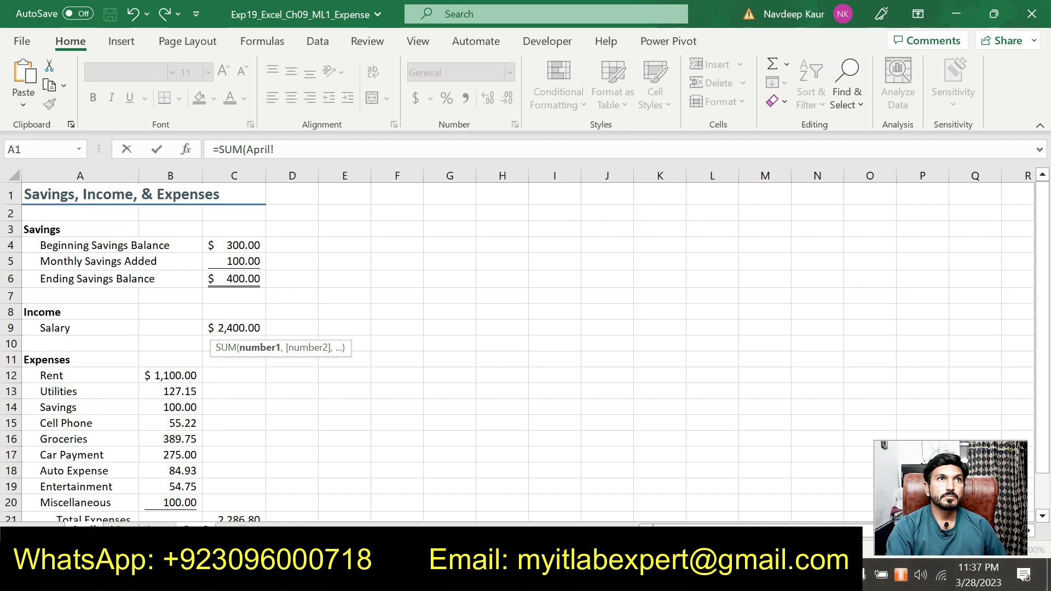
left_click(305, 148)
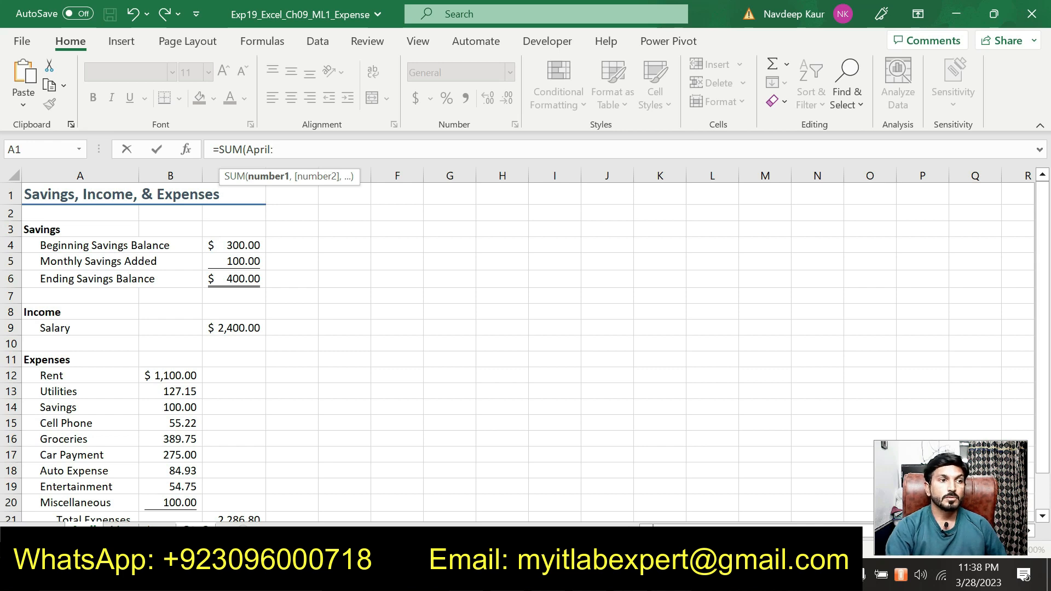
left_click(164, 524)
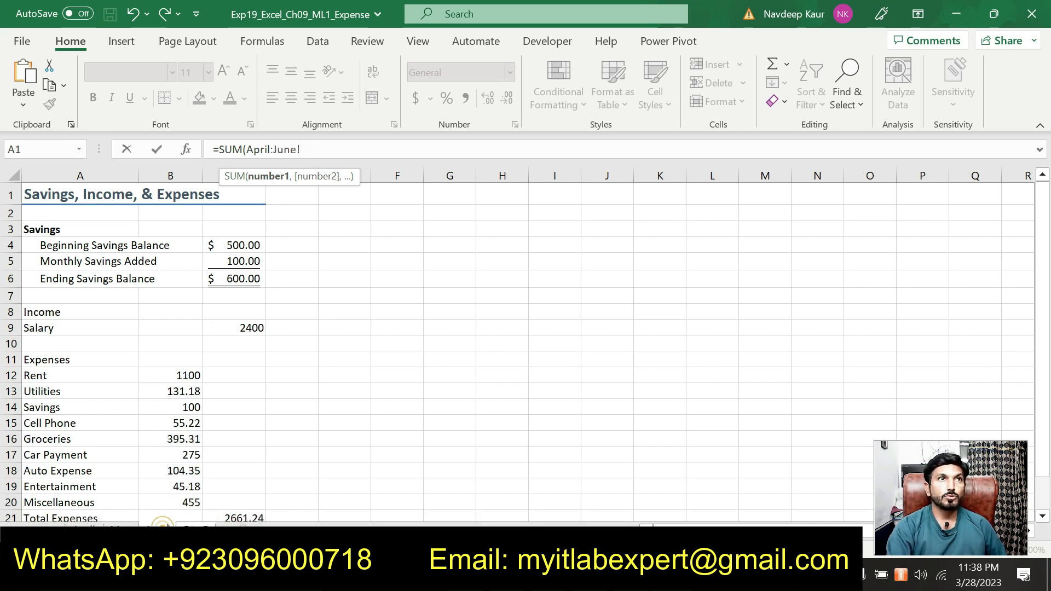
left_click(249, 328)
type(")")
key("Return")
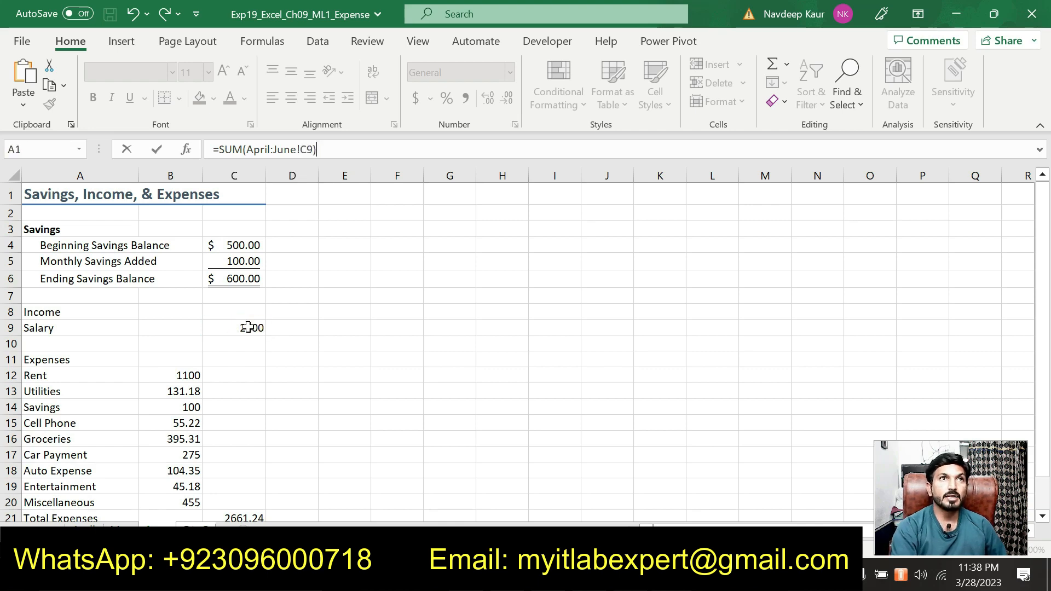
- Check the Qtr 2 salary total in cell C9 against the salary amounts on the April, May, and June worksheets
left_click(247, 328)
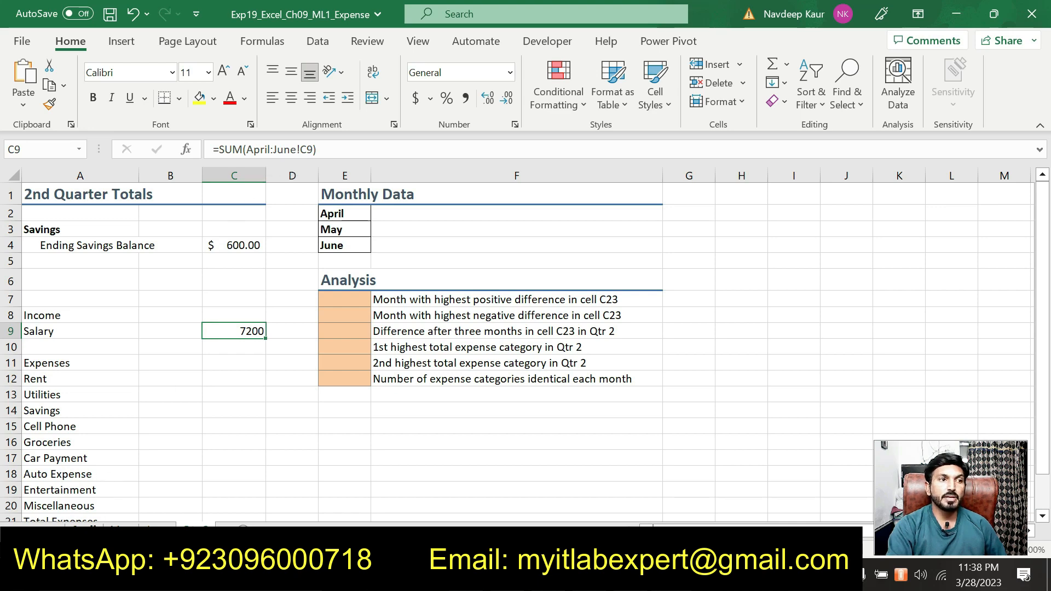
left_click(87, 524)
left_click(119, 528)
left_click(148, 528)
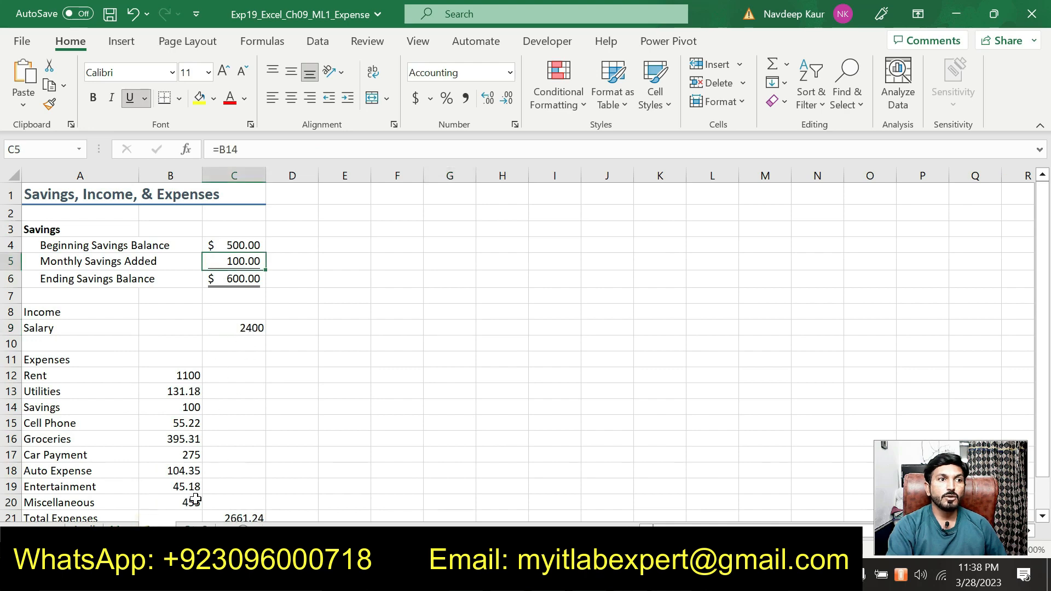
left_click(195, 529)
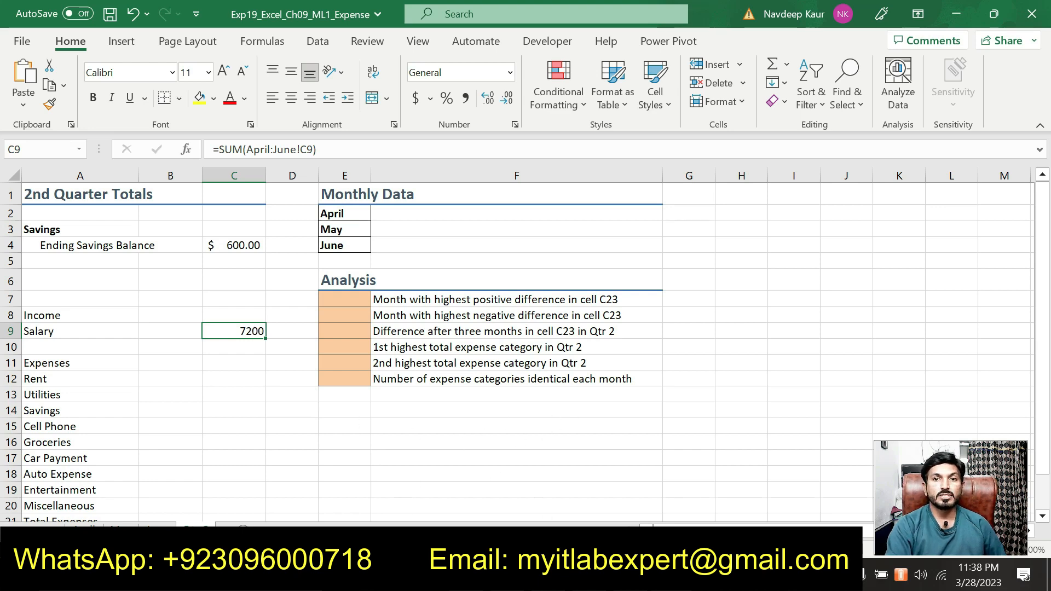
- Switch to the Word instructions and remove the turquoise highlighting from both paragraphs of instruction step 6
key("alt+Tab")
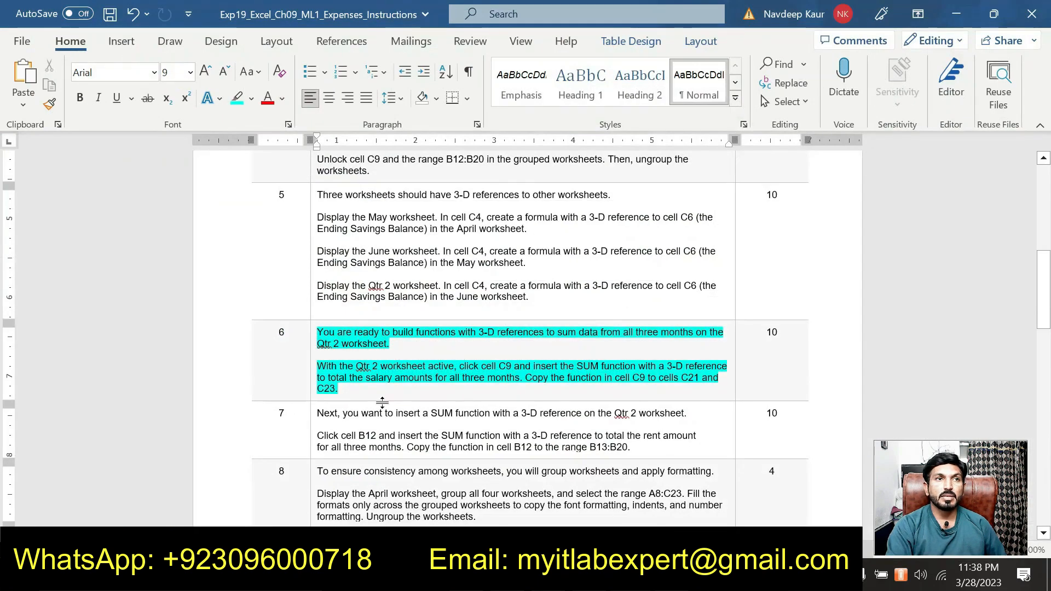
left_click_drag(342, 390, 319, 333)
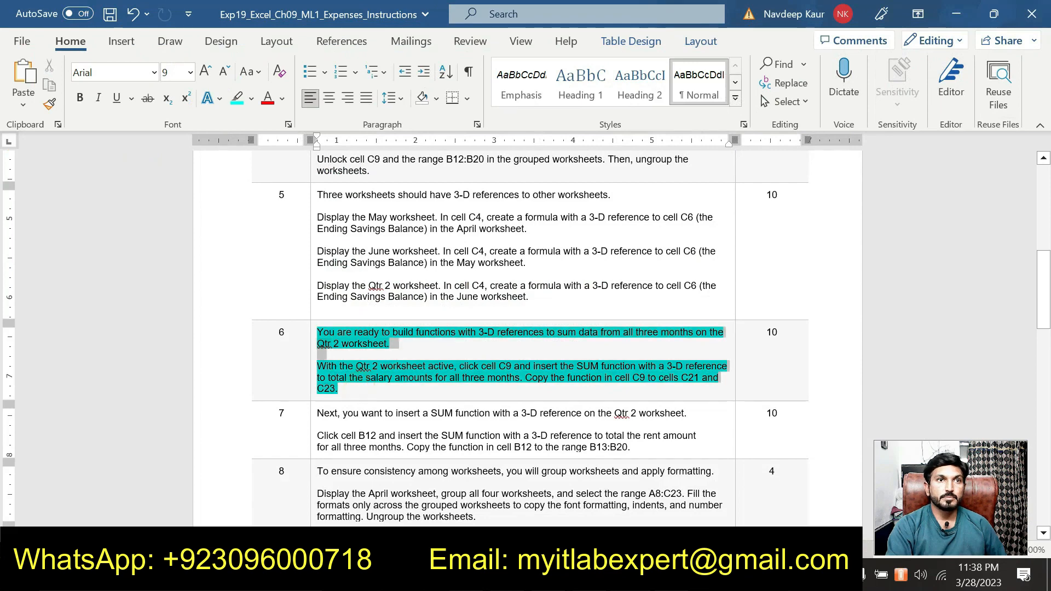
left_click(400, 308)
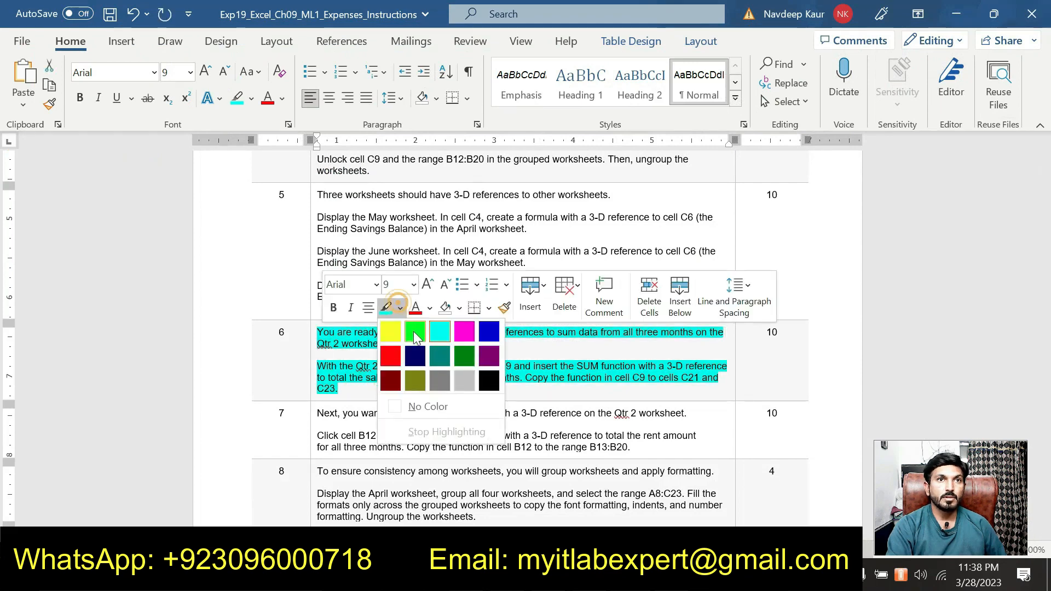
left_click(419, 403)
- Review the instruction steps on the first page, ending with the step 7 paragraph about cell B12 and the range B13:B20
scroll(419, 403, "down", 4)
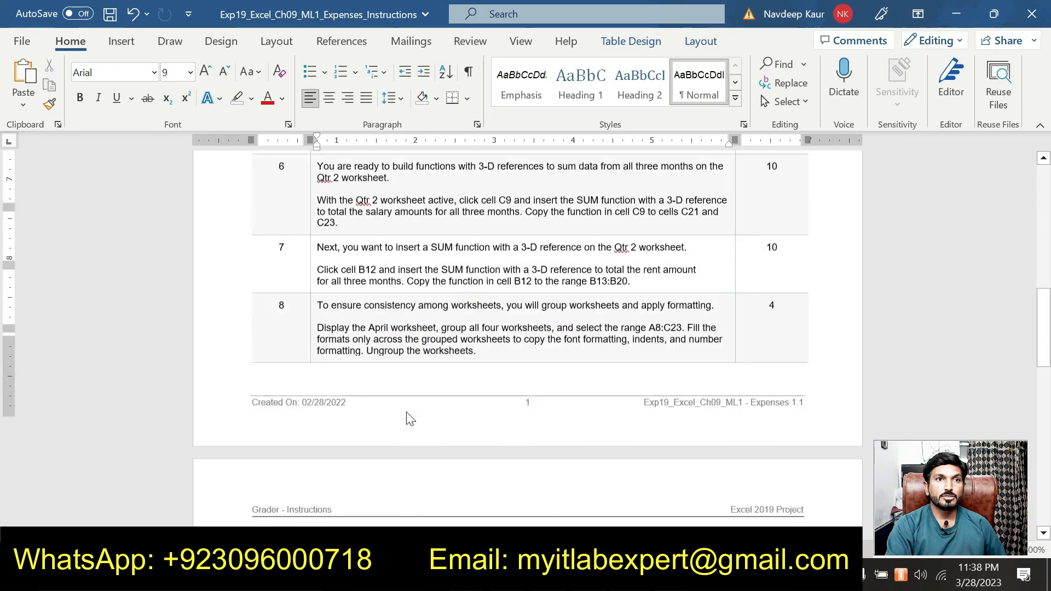
scroll(406, 411, "up", 1)
scroll(406, 418, "up", 5)
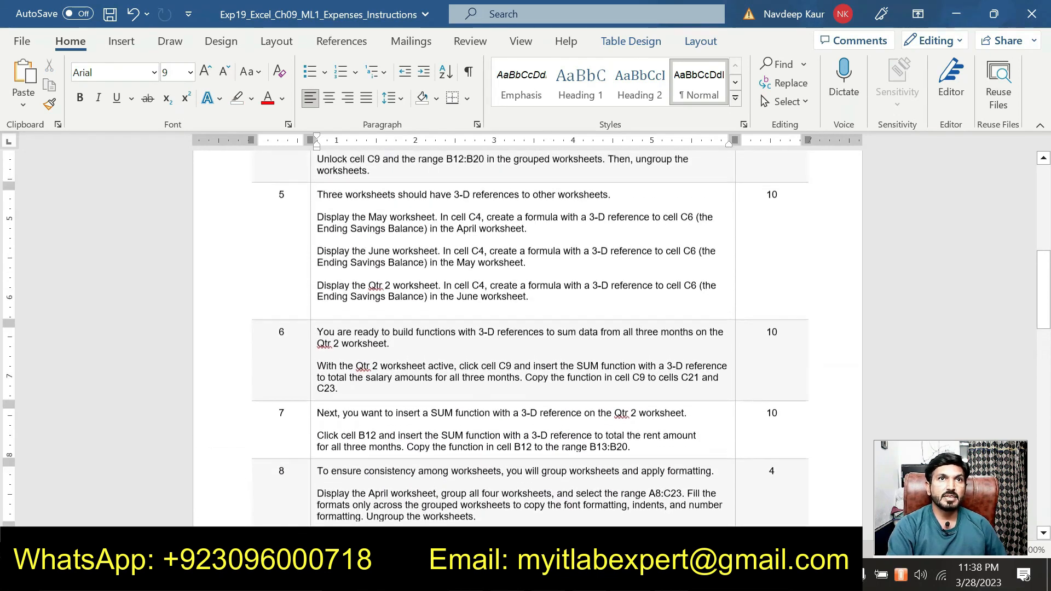
scroll(241, 176, "up", 2)
scroll(241, 176, "down", 3)
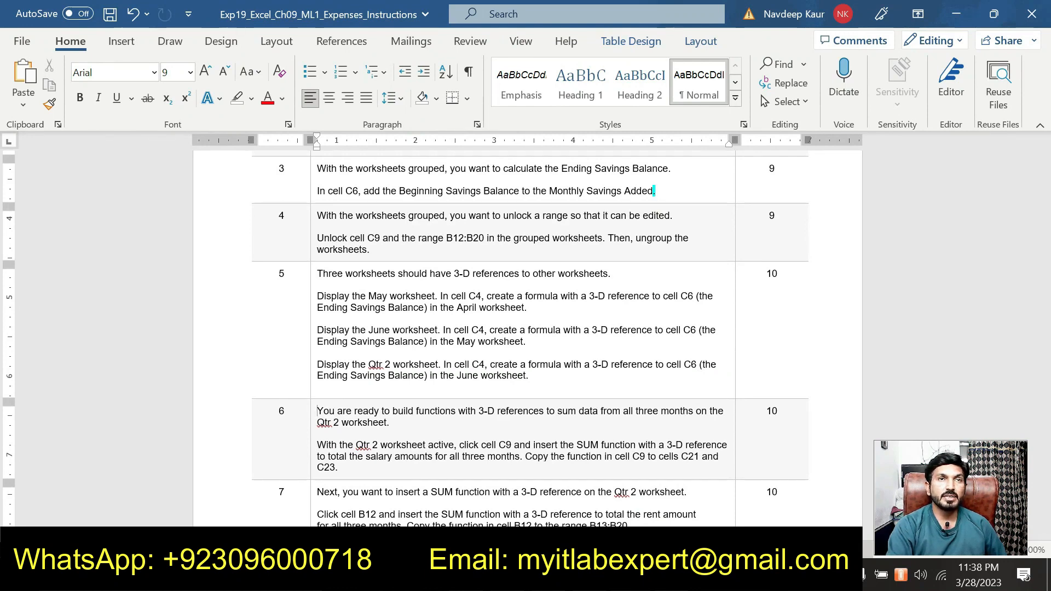
scroll(525, 328, "up", 5)
scroll(525, 328, "down", 3)
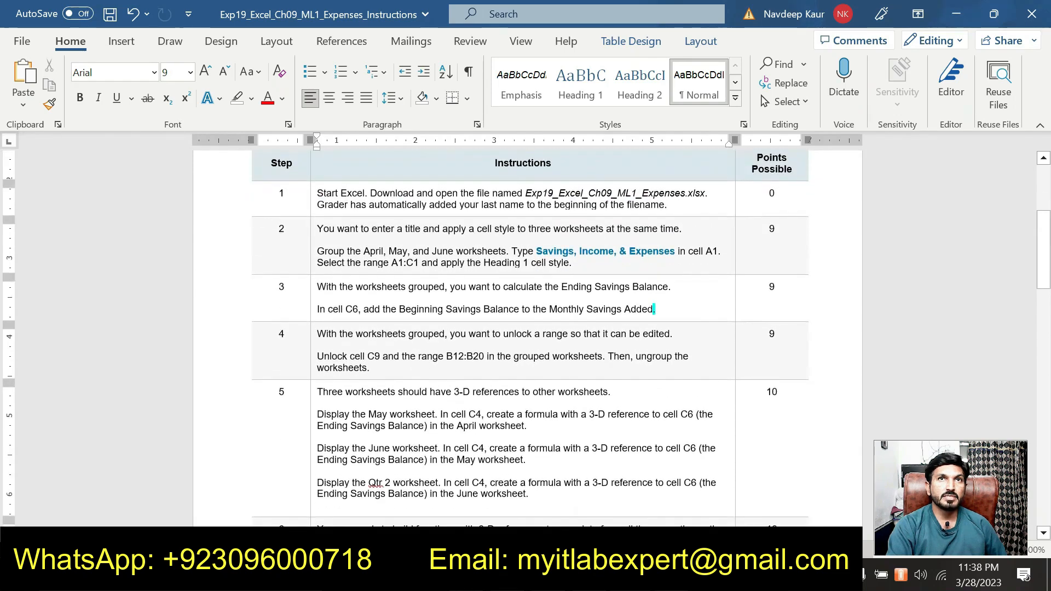
scroll(399, 445, "down", 4)
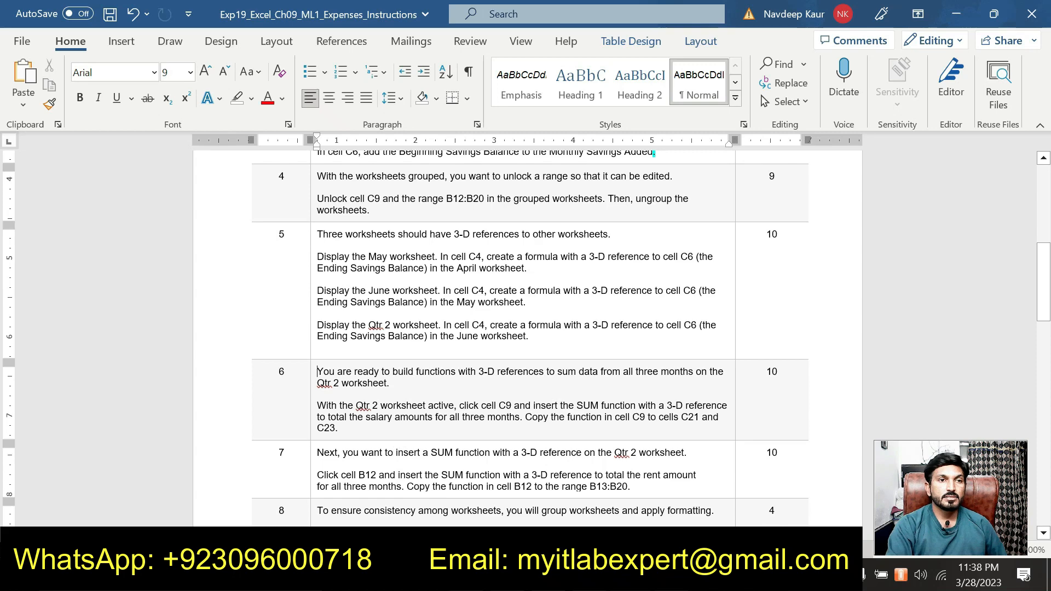
double_click(278, 453)
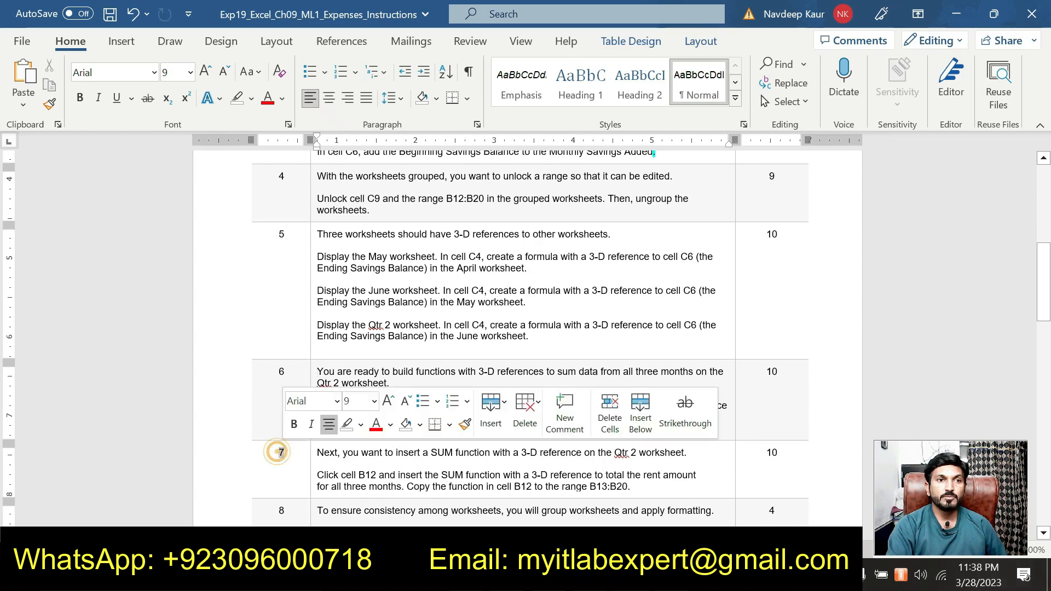
left_click(325, 473)
scroll(326, 473, "down", 2)
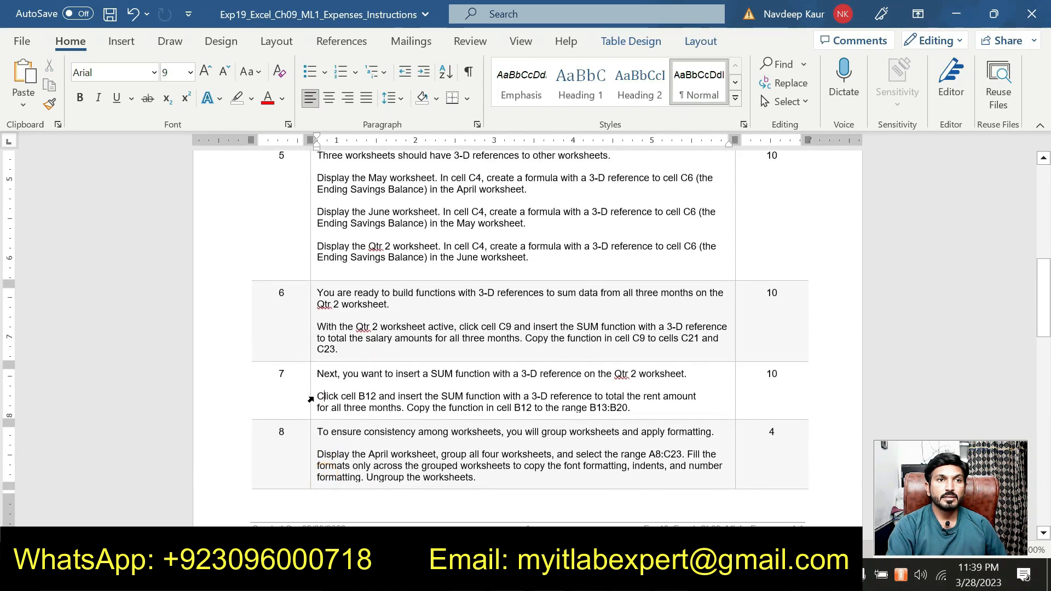
left_click_drag(316, 397, 632, 409)
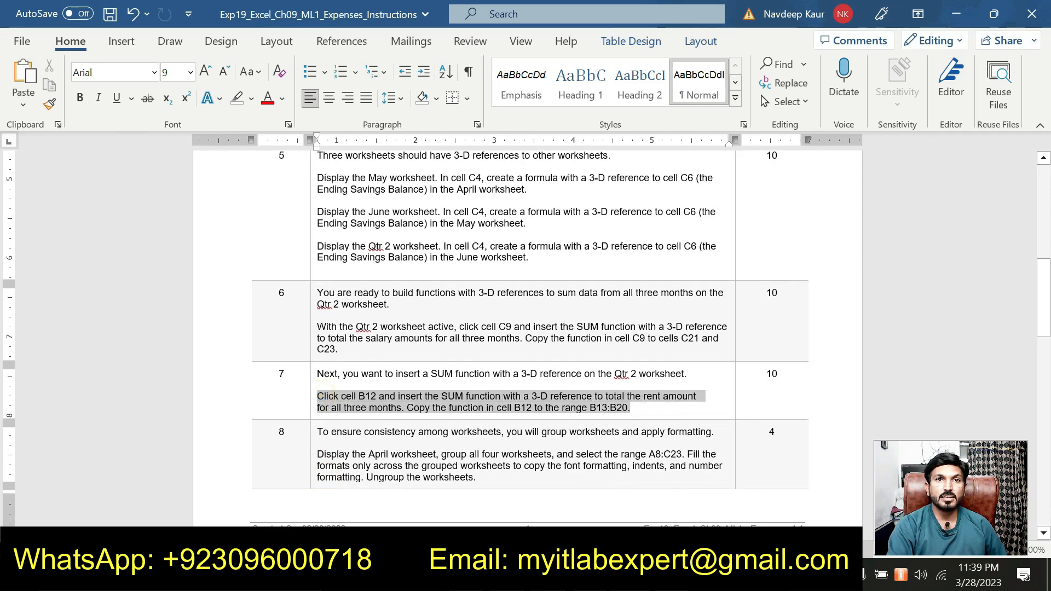
- Highlight the step 6 sentence about copying the function in cell C9 to cells C21 and C23 in bright green
left_click(482, 353)
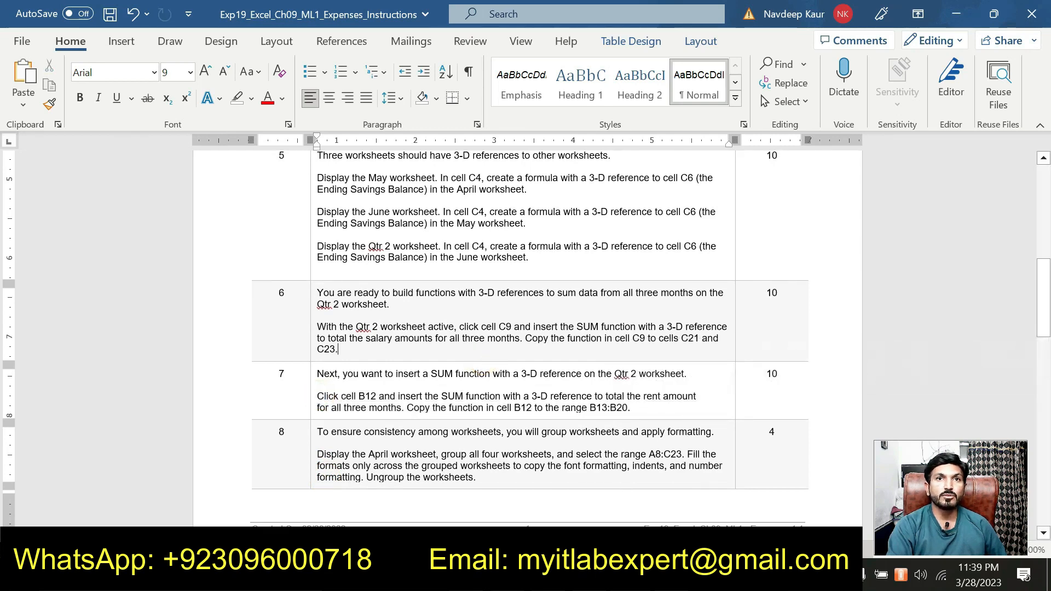
left_click(525, 337, "shift")
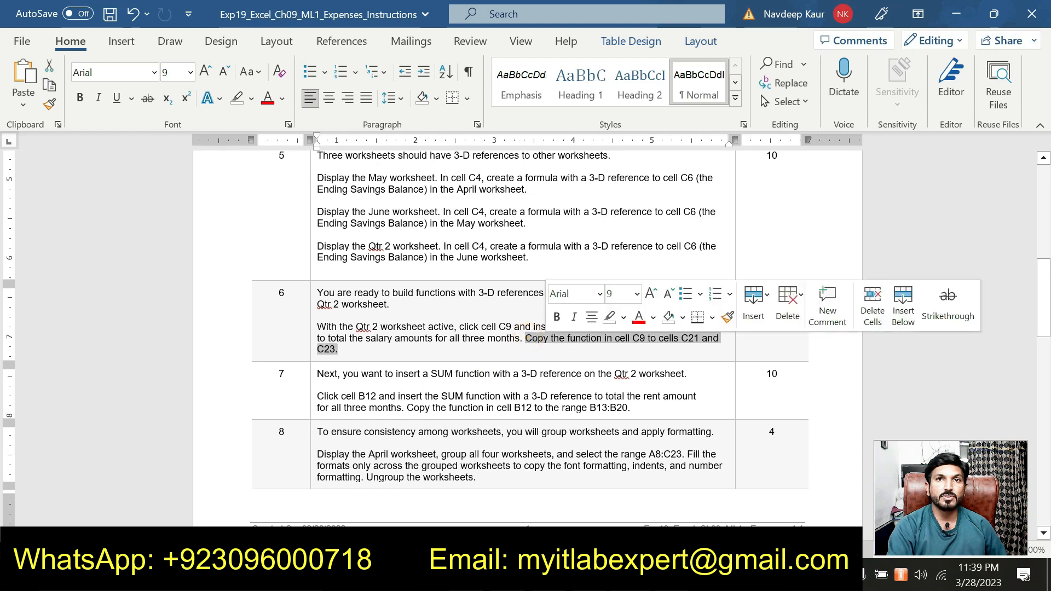
left_click(624, 318)
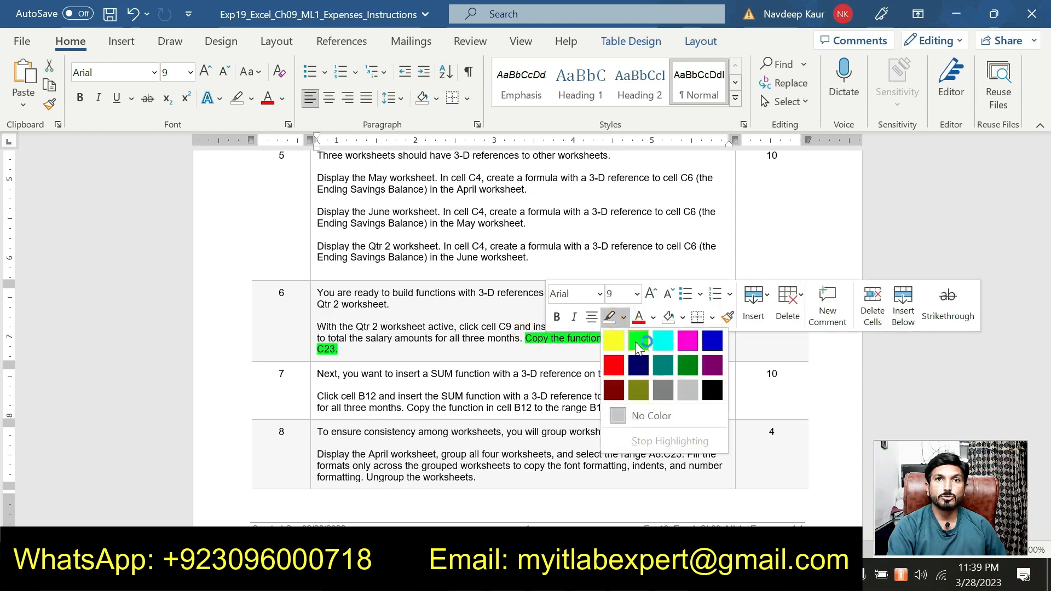
left_click(637, 341)
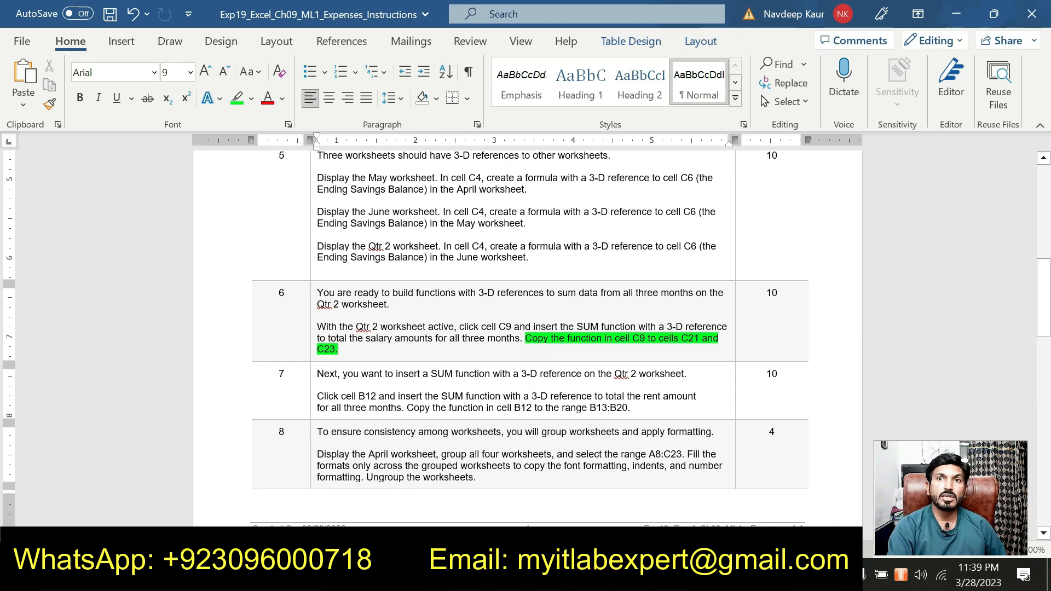
- Switch to Excel and copy the SUM function in cell C9 of the Qtr 2 worksheet to cell C21, pasting only the formula
key("alt+Tab")
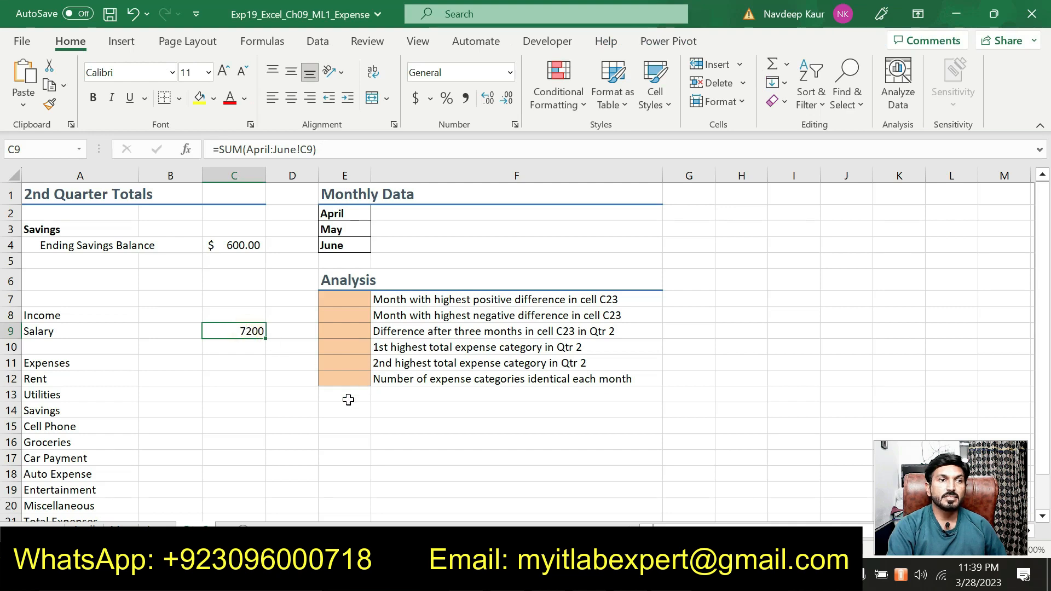
scroll(339, 402, "down", 2)
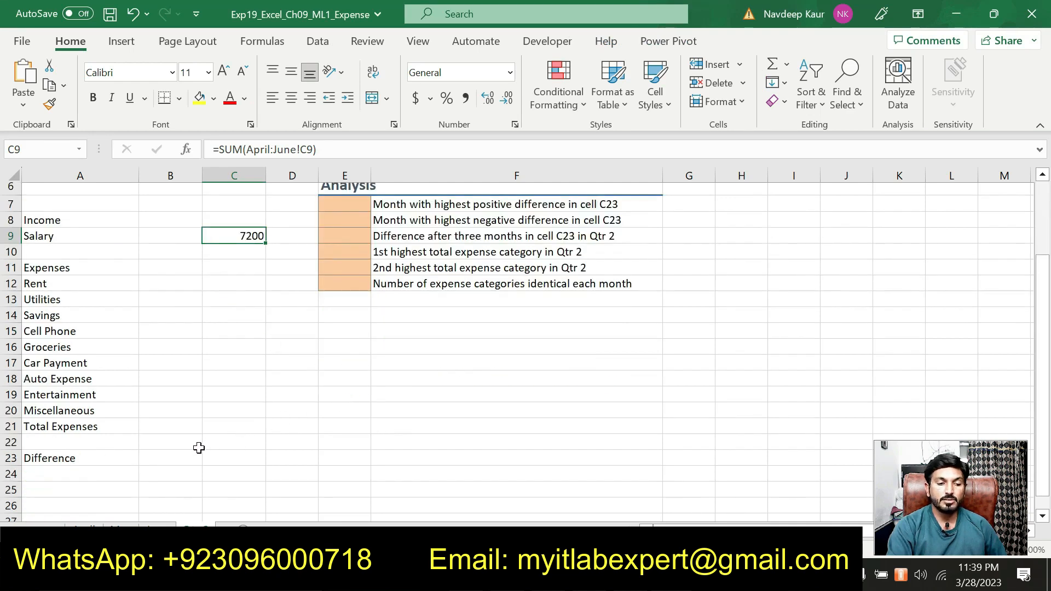
key("alt+Tab")
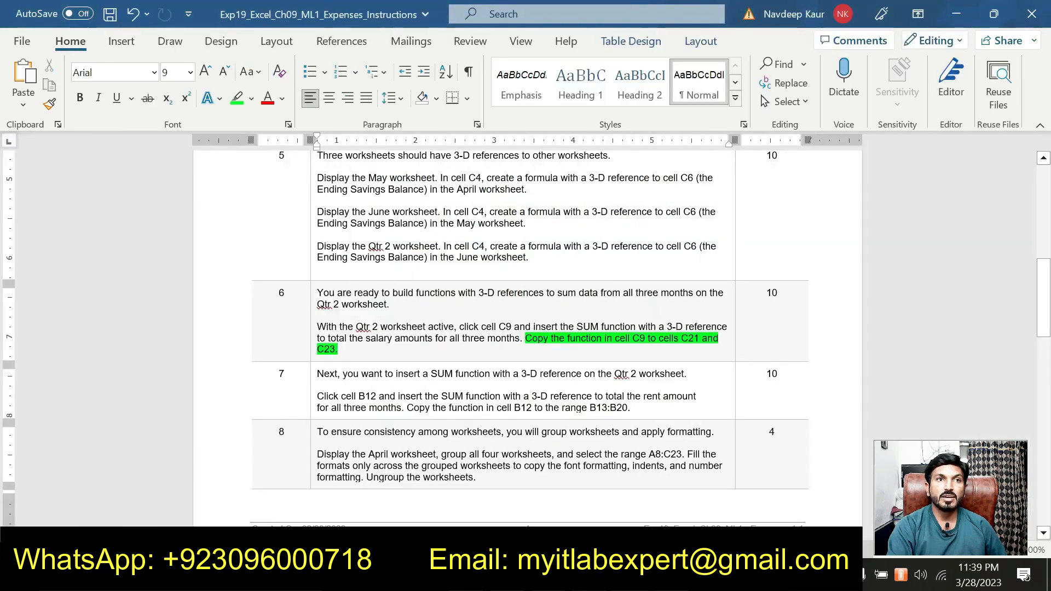
key("alt+Tab")
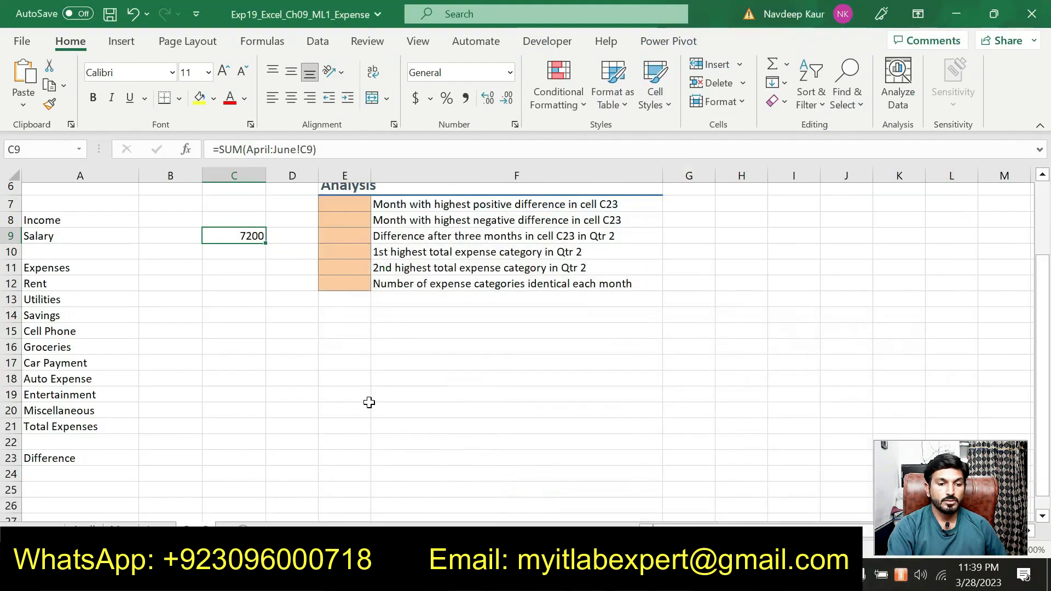
left_click(49, 87)
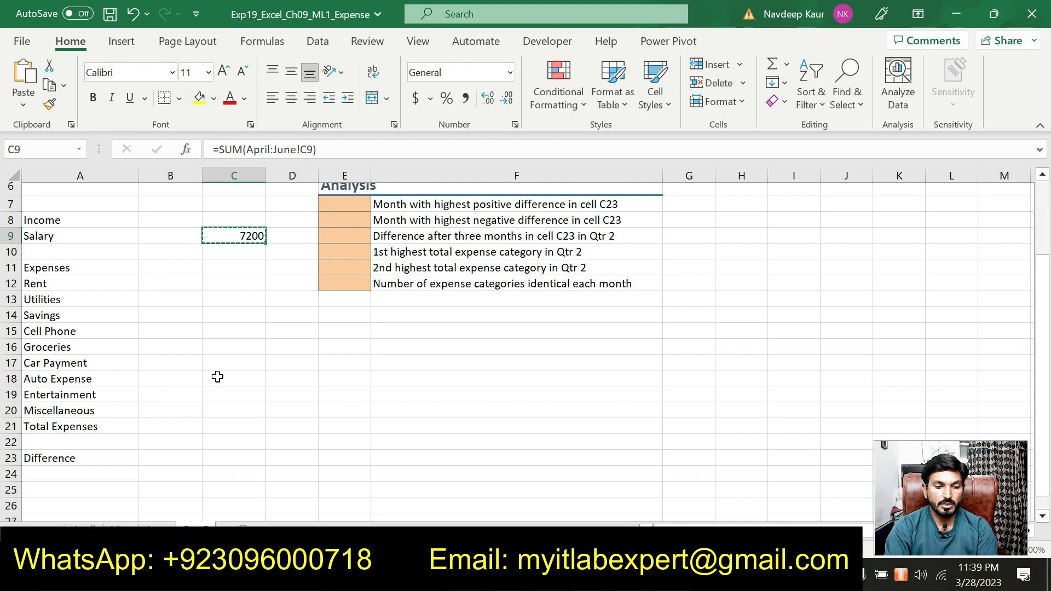
key("alt+Tab")
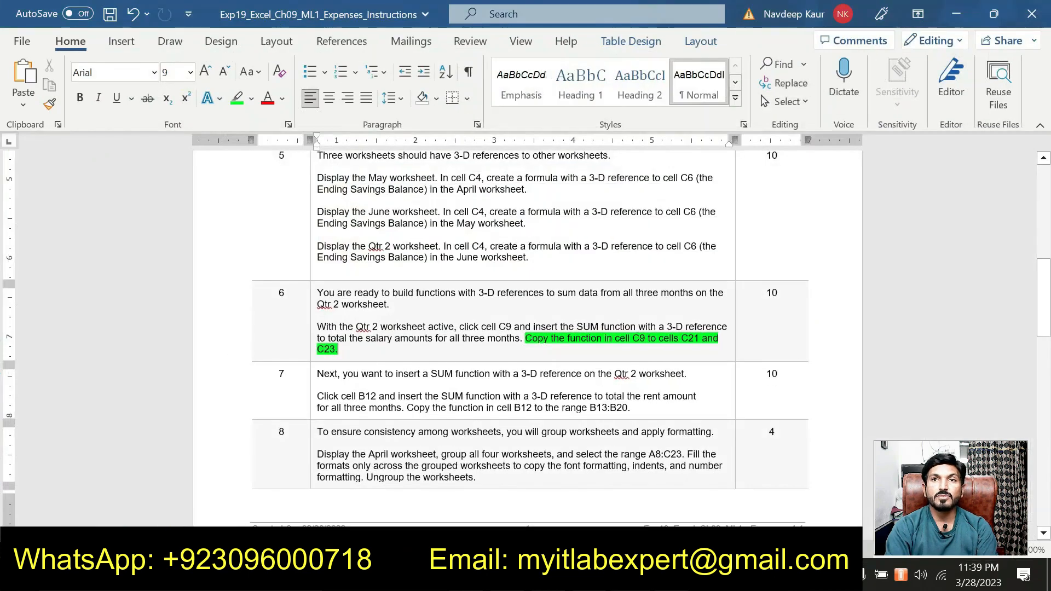
key("alt+Tab")
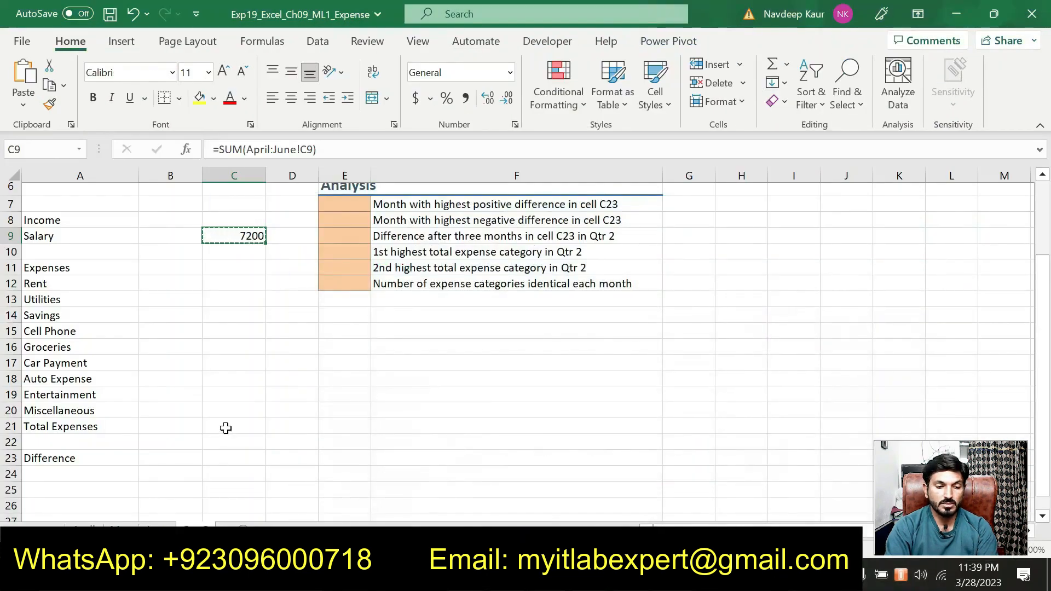
left_click(226, 426)
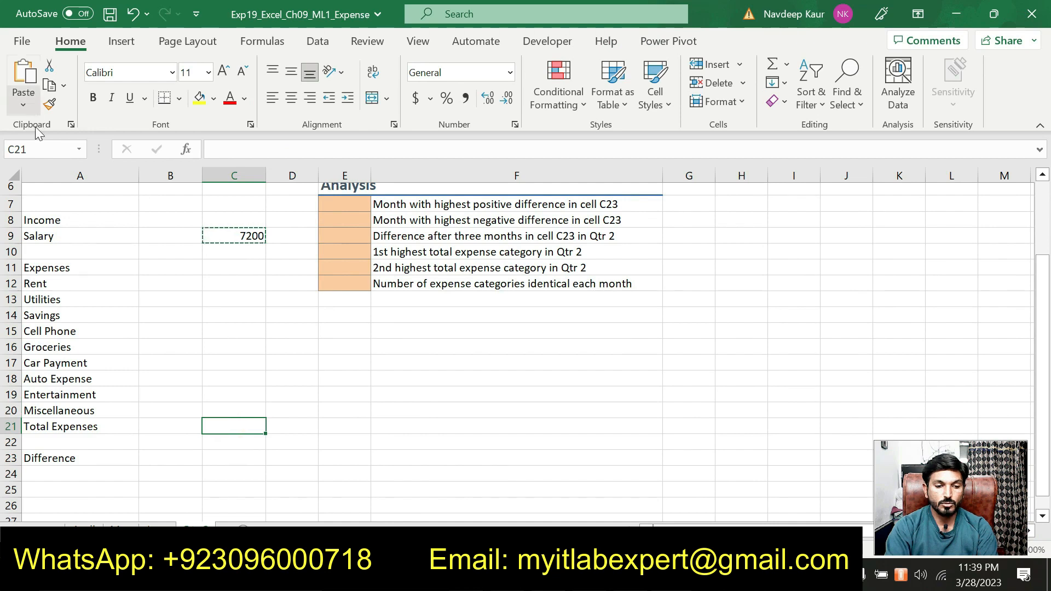
left_click(25, 107)
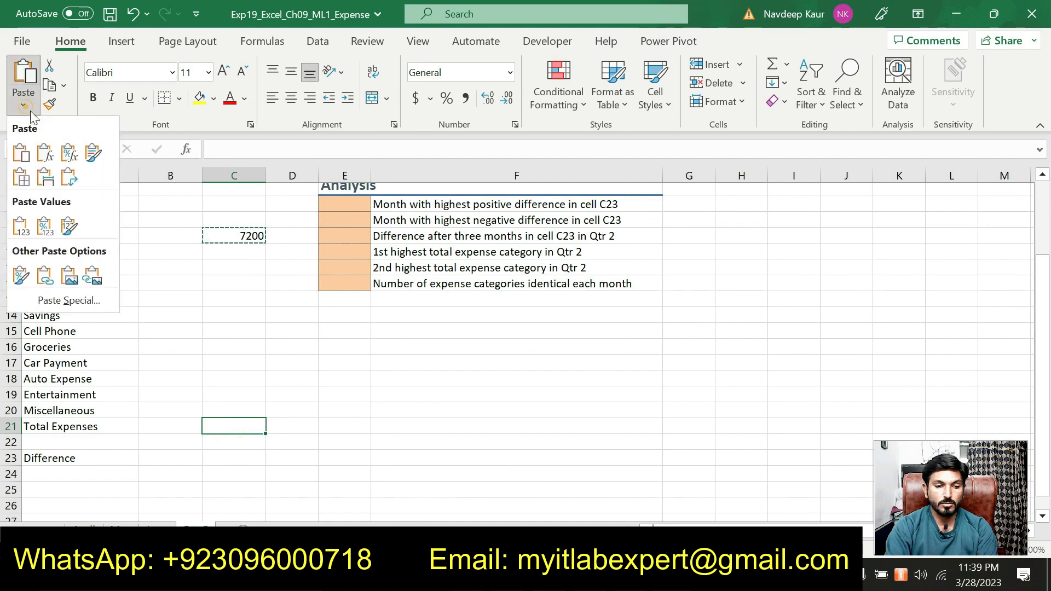
left_click(44, 145)
left_click(516, 442)
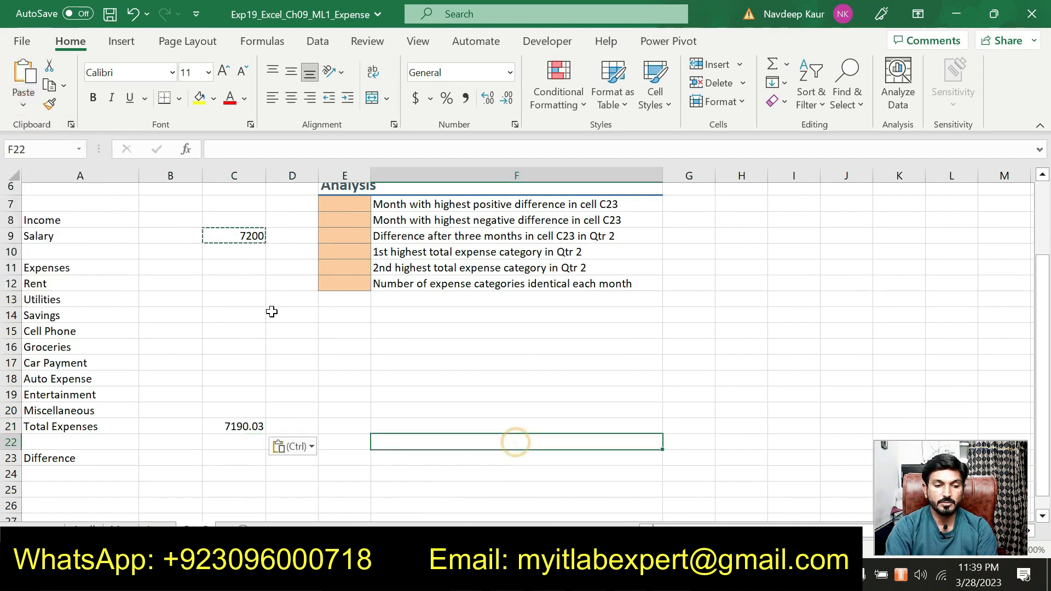
- Paste only the copied C9 formula into the Difference cell C23 and end the copy mode
left_click(234, 459)
left_click(21, 116)
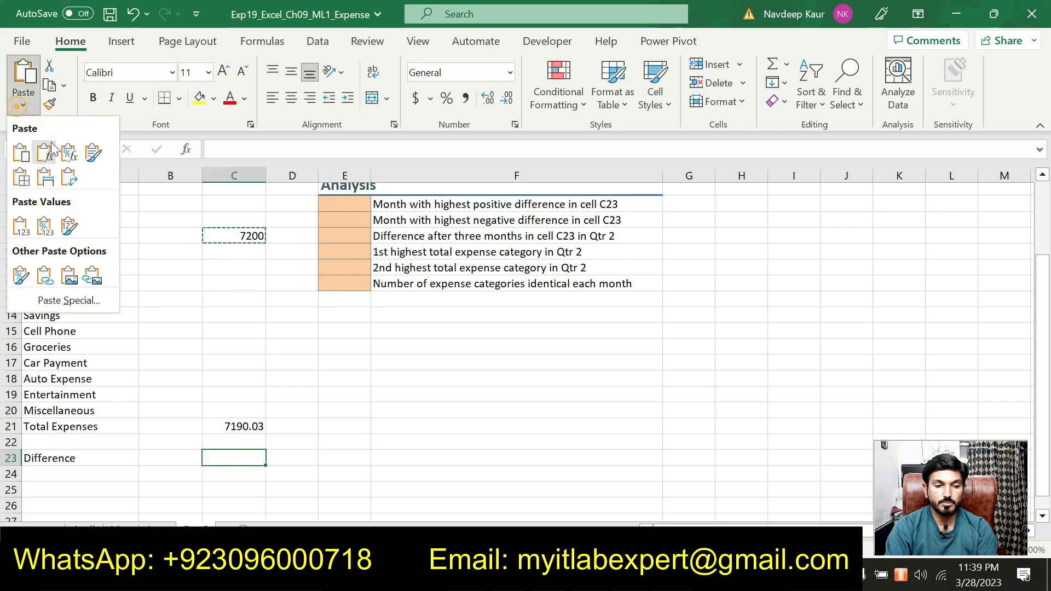
left_click(46, 153)
left_click(452, 441)
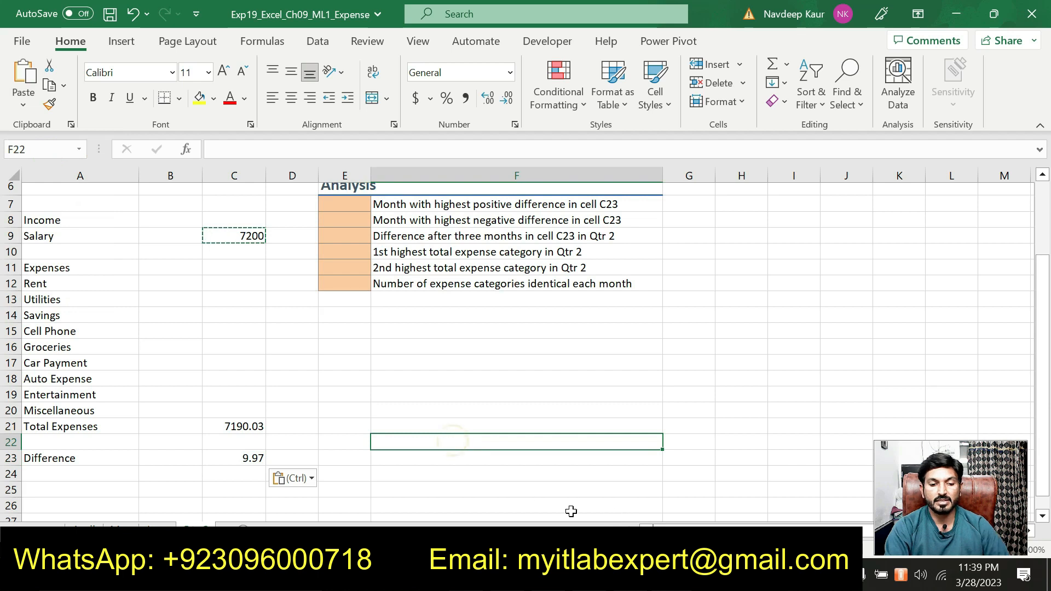
key("Escape")
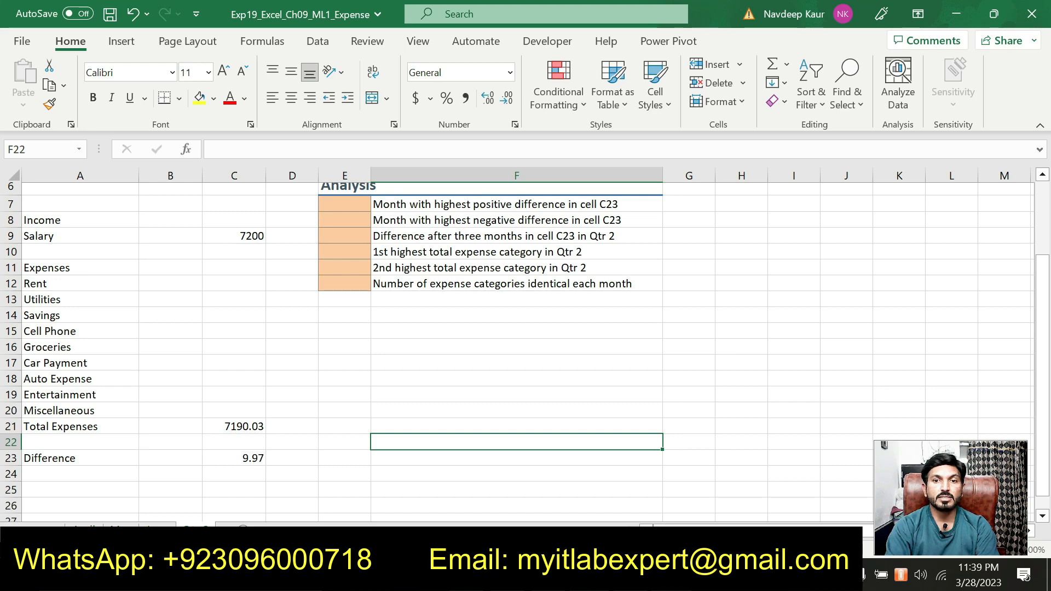
- Switch to the Word instructions, clear the green highlighting from the step 6 copy sentence, and highlight the step 7 paragraph about cell B12 in bright green
key("alt+Tab")
left_click_drag(523, 338, 339, 350)
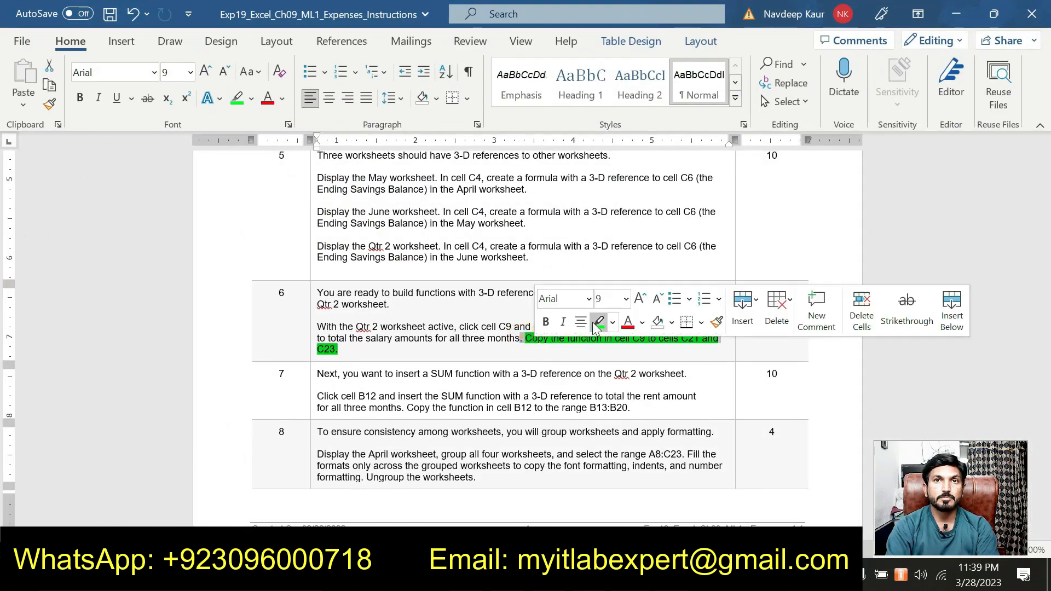
left_click(598, 322)
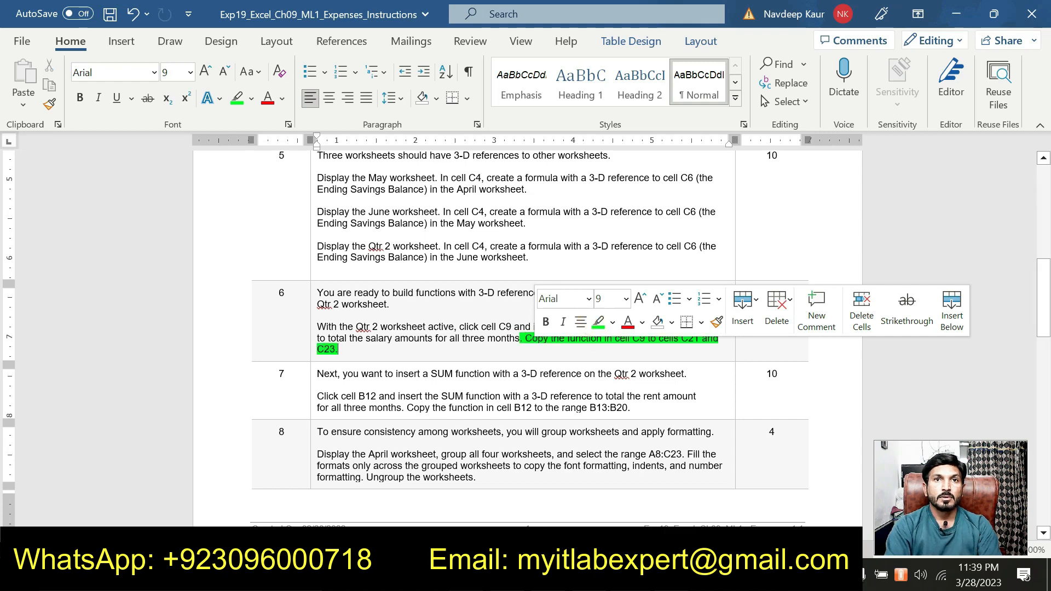
left_click(554, 348)
left_click_drag(554, 348, 529, 341)
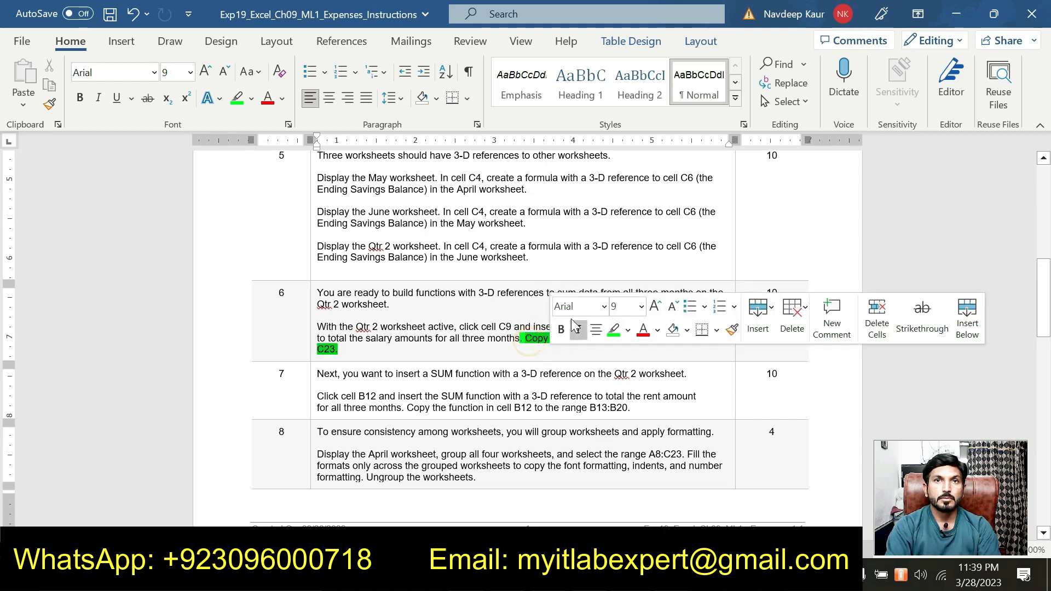
left_click(609, 328)
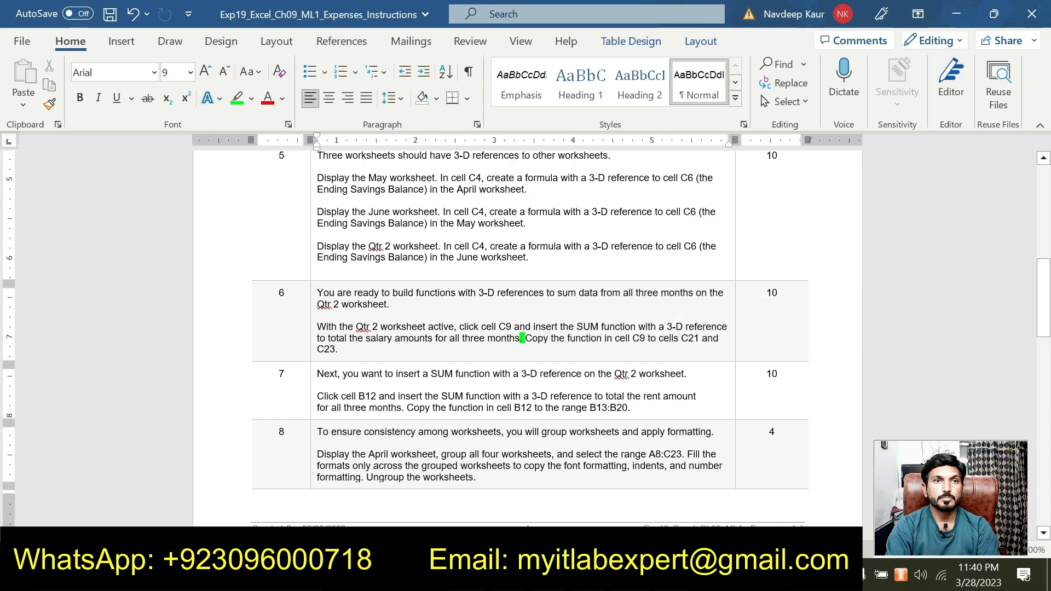
left_click_drag(631, 407, 319, 396)
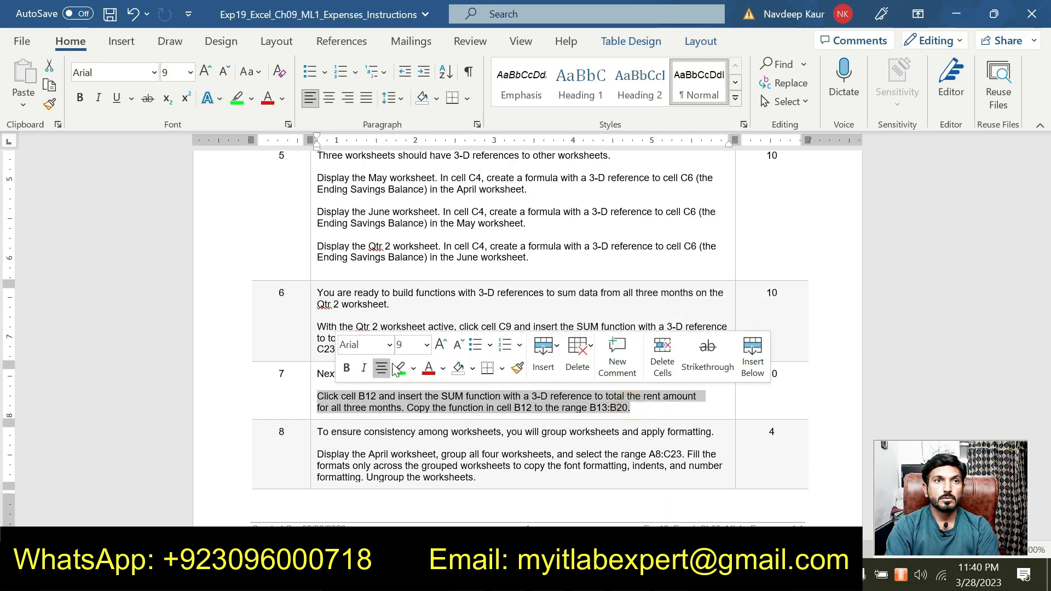
left_click(400, 376)
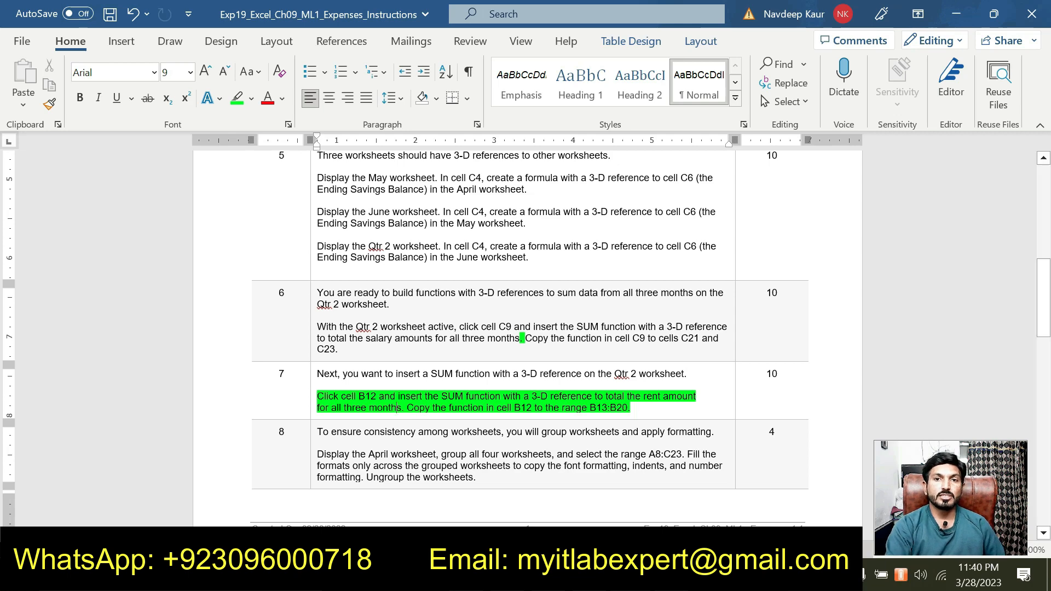
- Switch to Excel and total the three months' rent in cell B12 of the Qtr 2 worksheet with =SUM(April:June!B12)
key("alt+Tab")
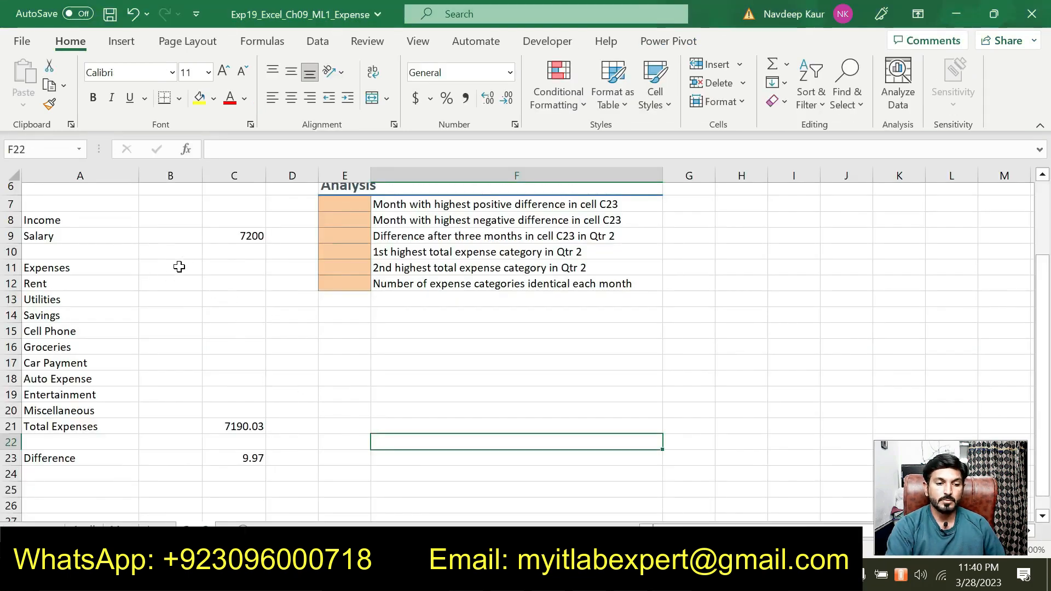
left_click(161, 284)
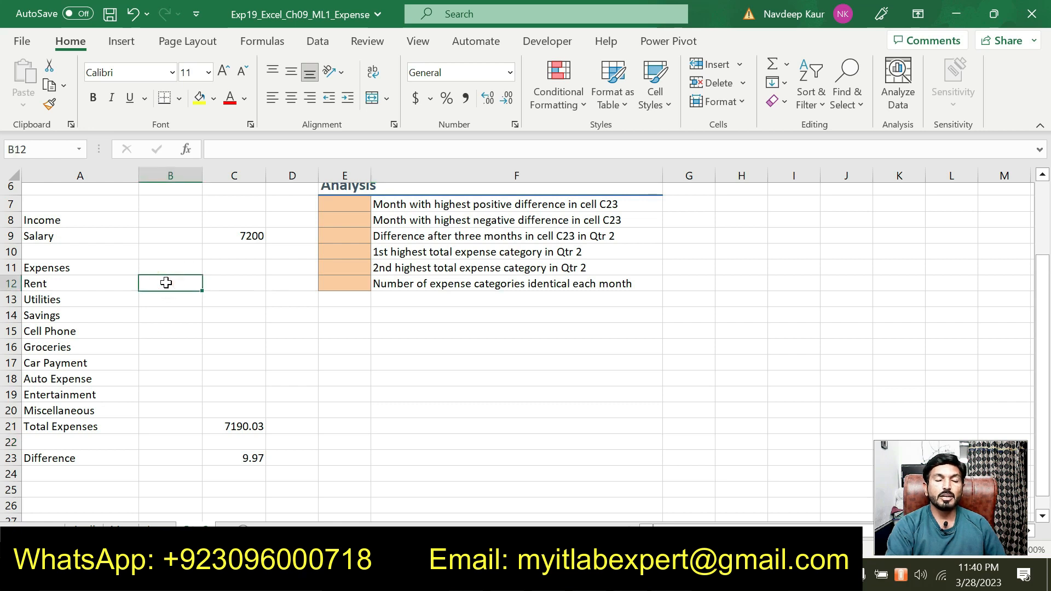
type("=sum")
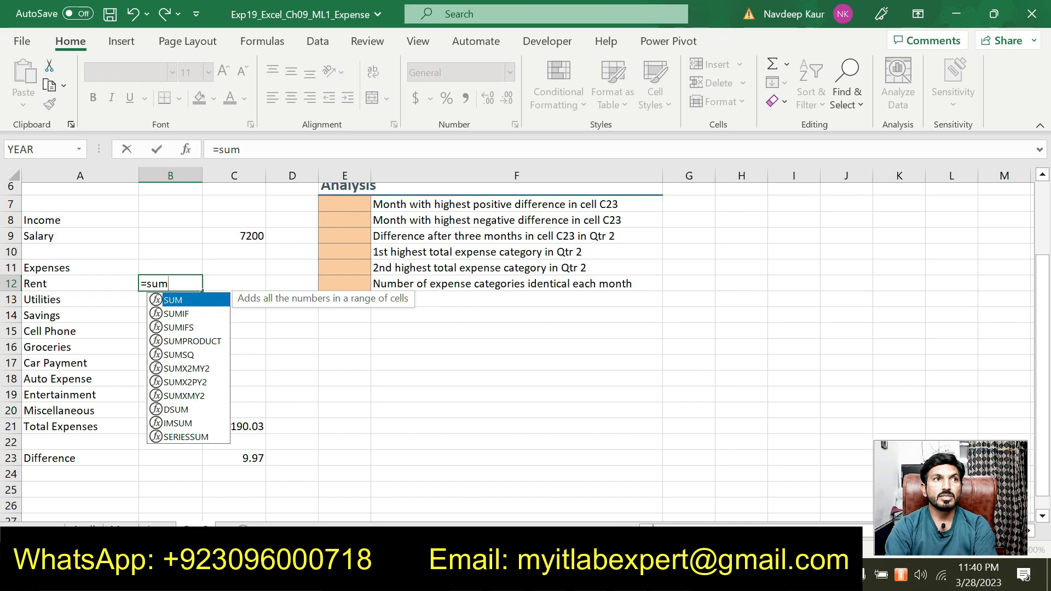
double_click(190, 302)
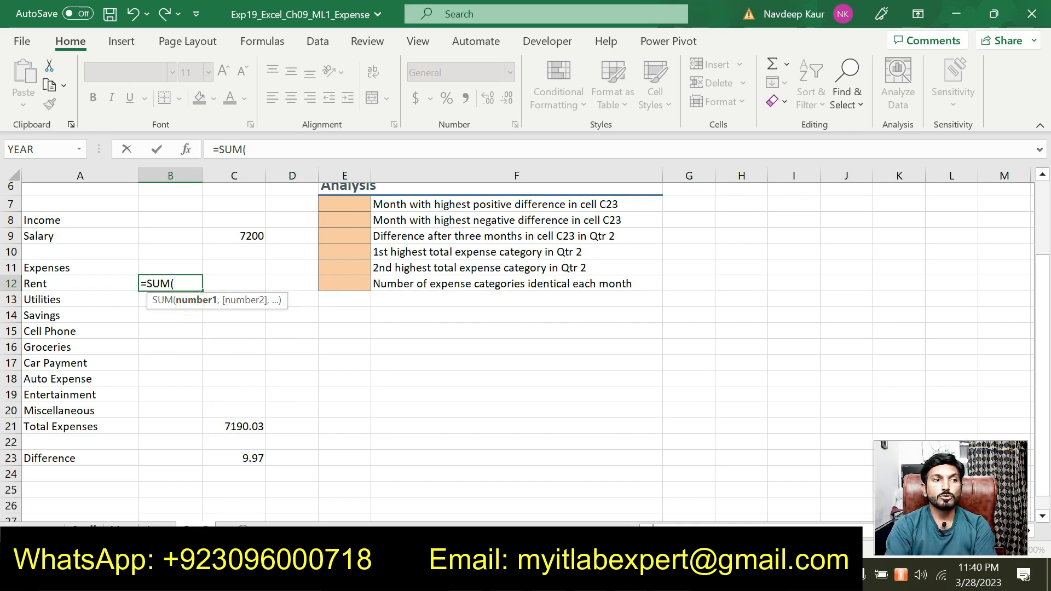
left_click(84, 527)
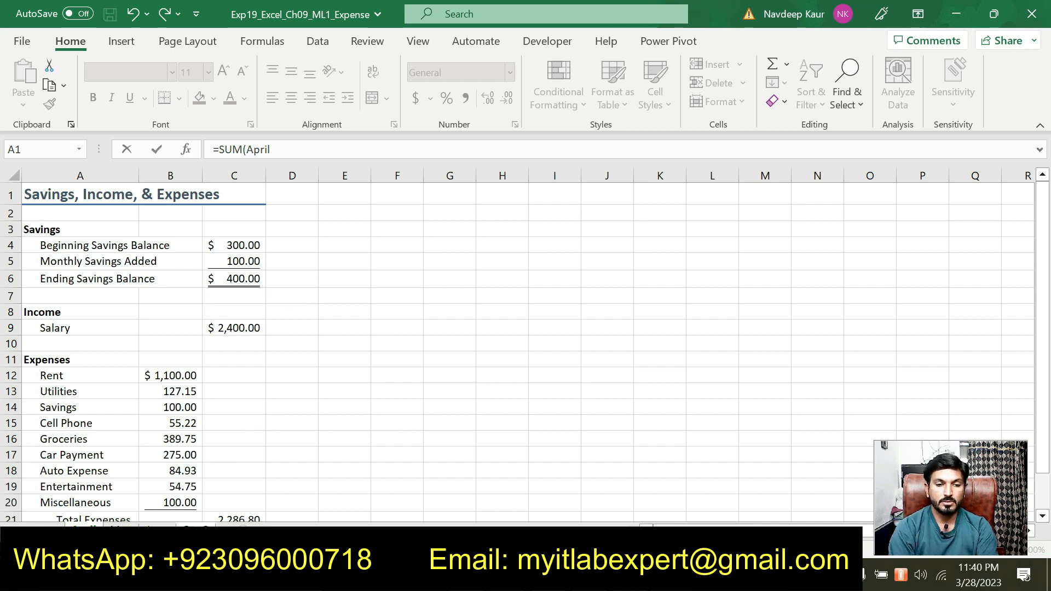
left_click(328, 145)
type(":")
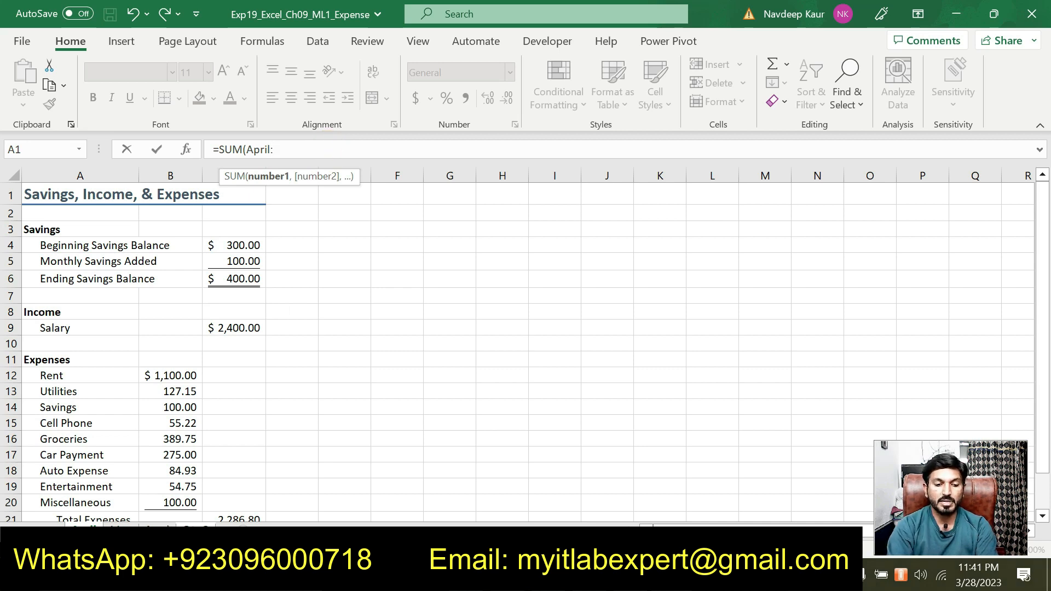
left_click(164, 523)
left_click(183, 376)
type(")")
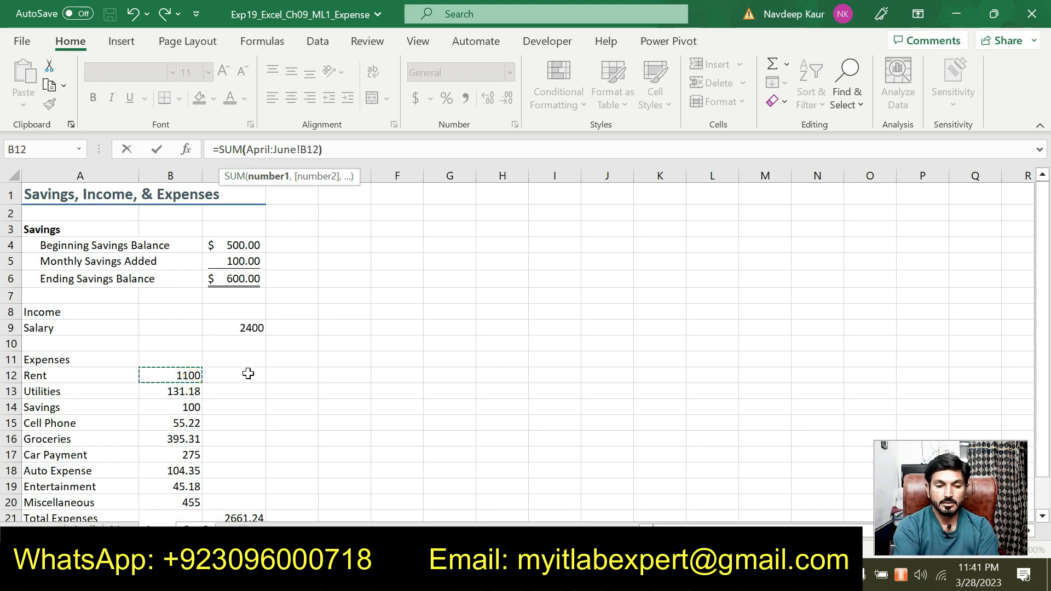
key("Return")
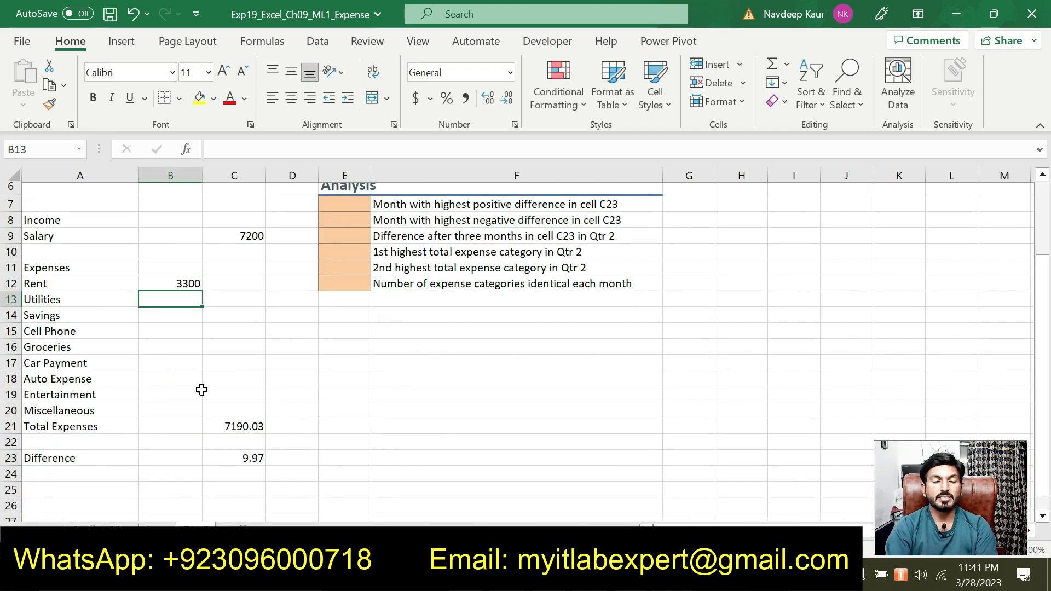
- Copy the SUM function in cell B12 of the Qtr 2 worksheet down to the range B13:B20
left_click(187, 284)
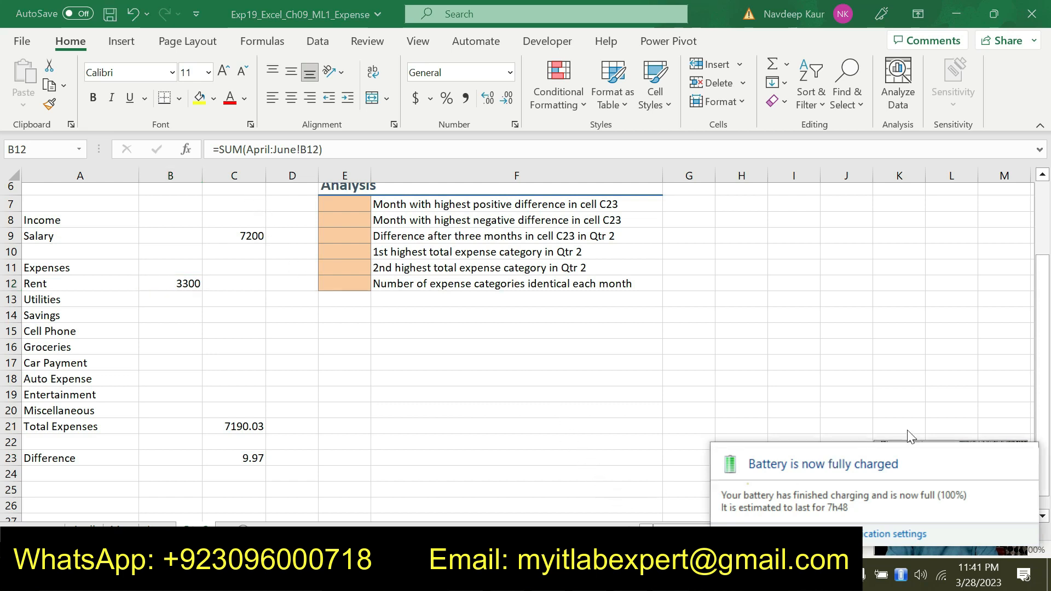
left_click(1024, 461)
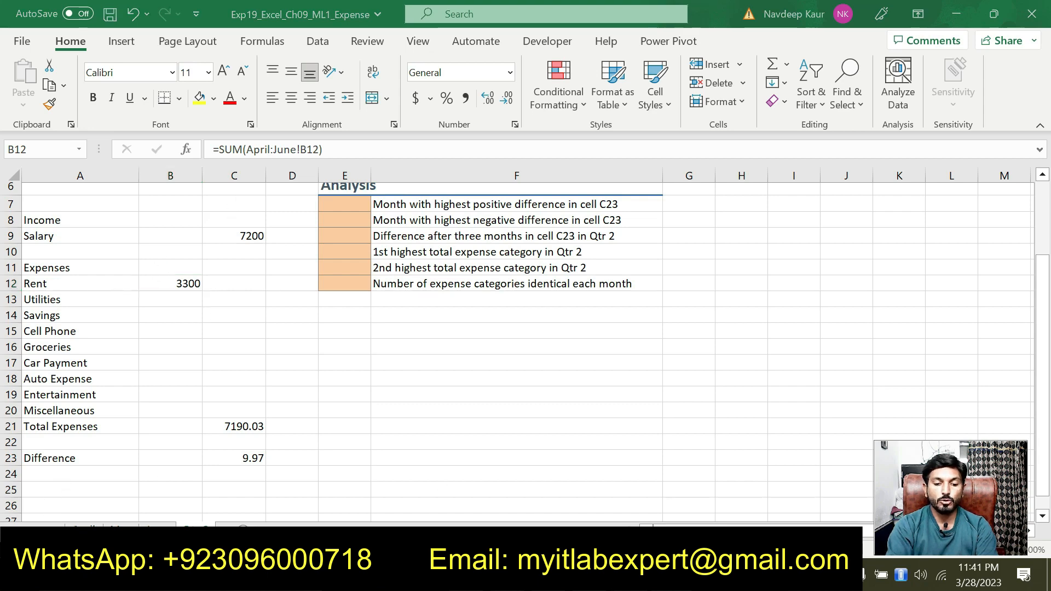
key("alt+Tab")
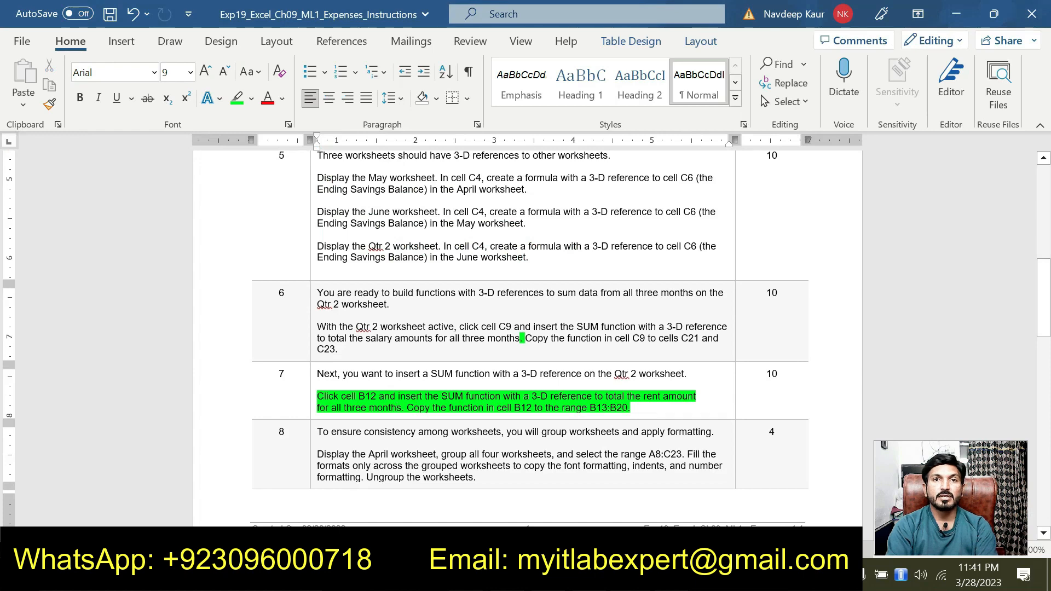
key("alt+Tab")
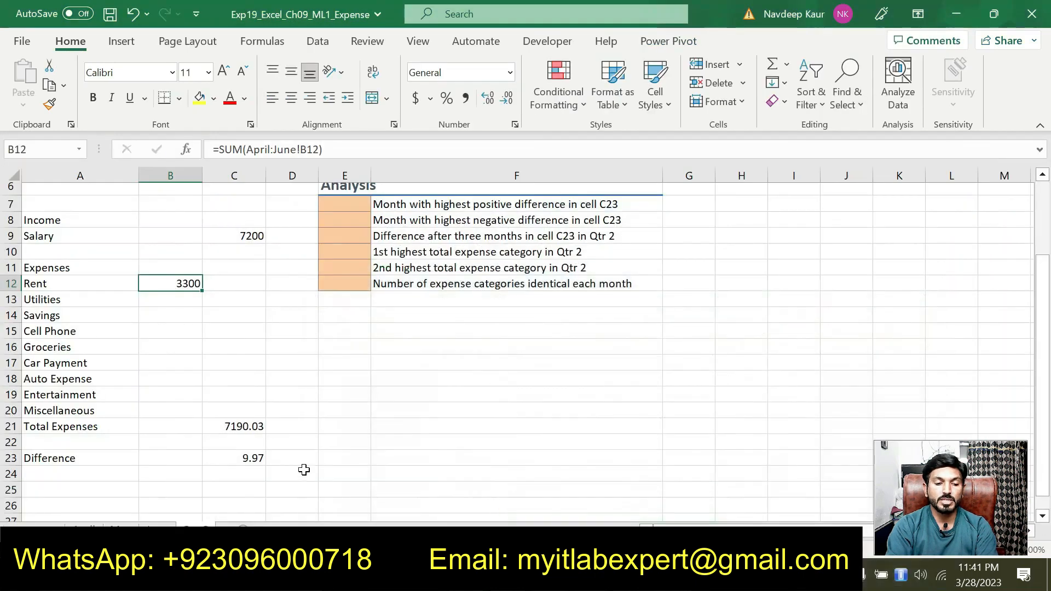
left_click_drag(202, 290, 206, 419)
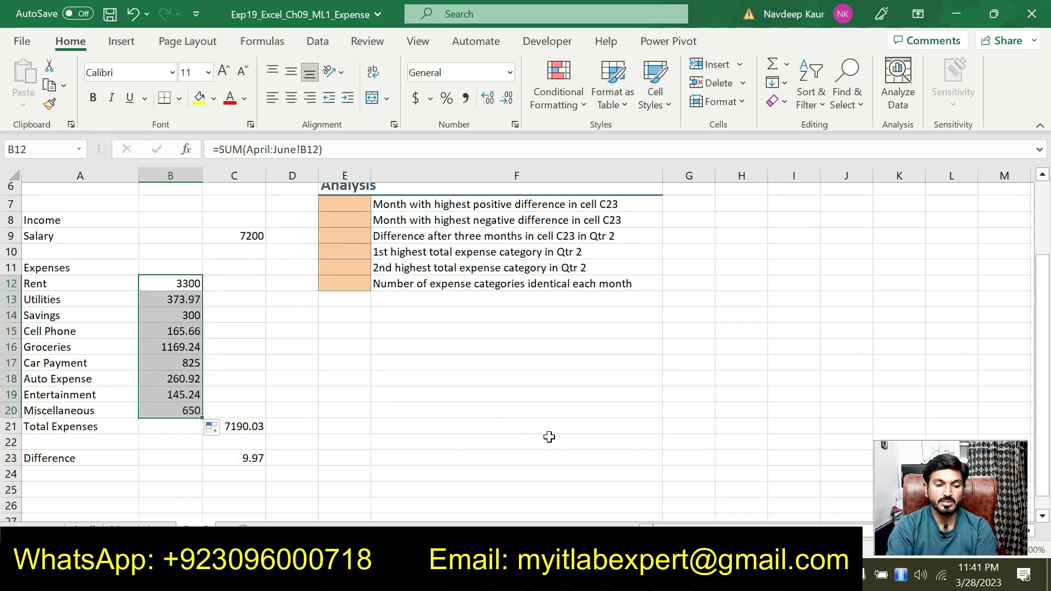
- Switch to the Word instructions and clear the green highlighting from the step 7 paragraph about cell B12
key("alt+Tab")
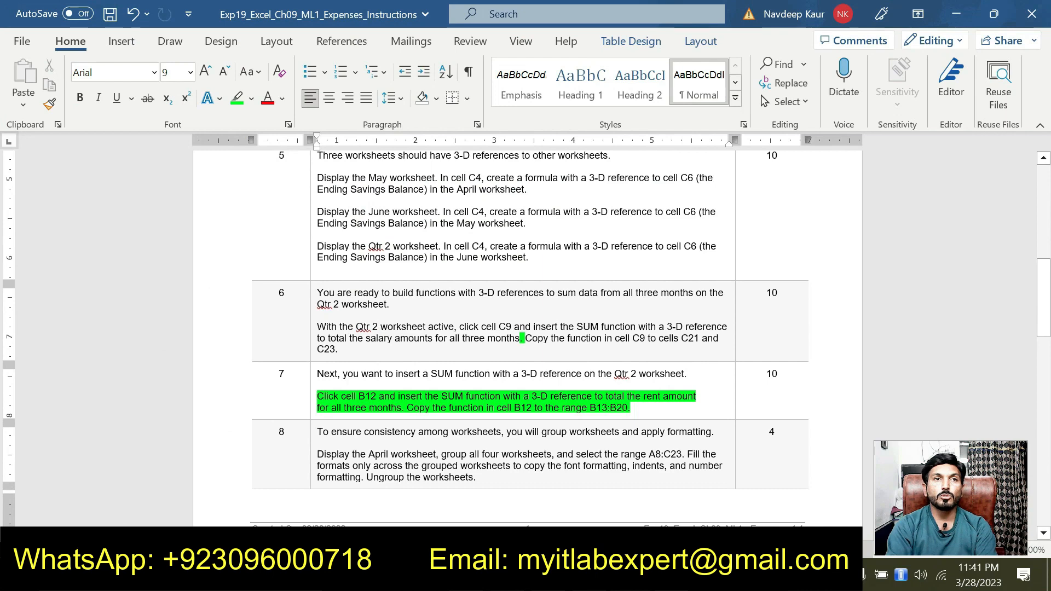
left_click_drag(636, 407, 317, 397)
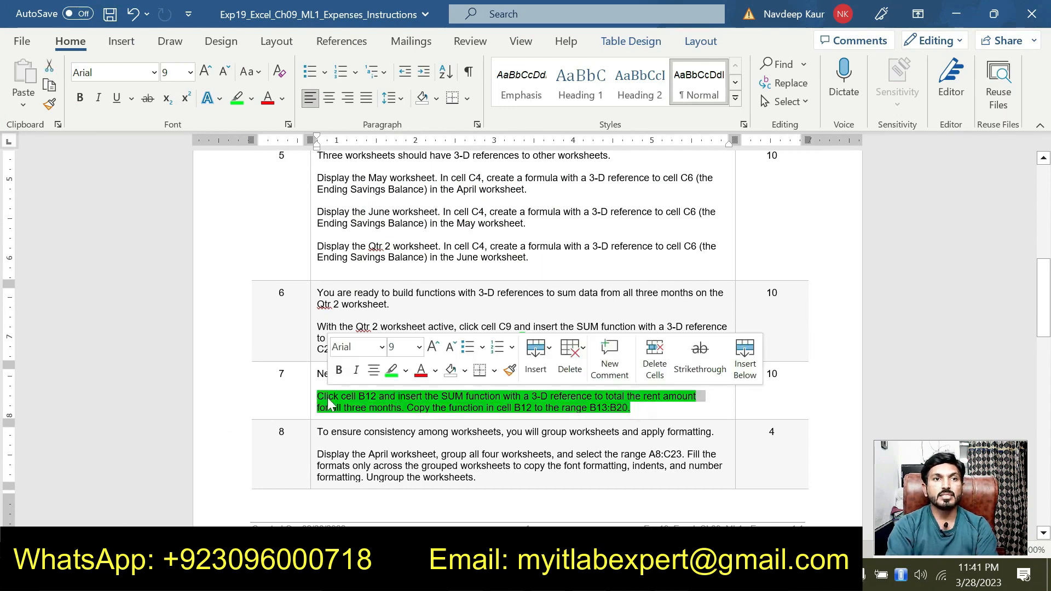
left_click(392, 373)
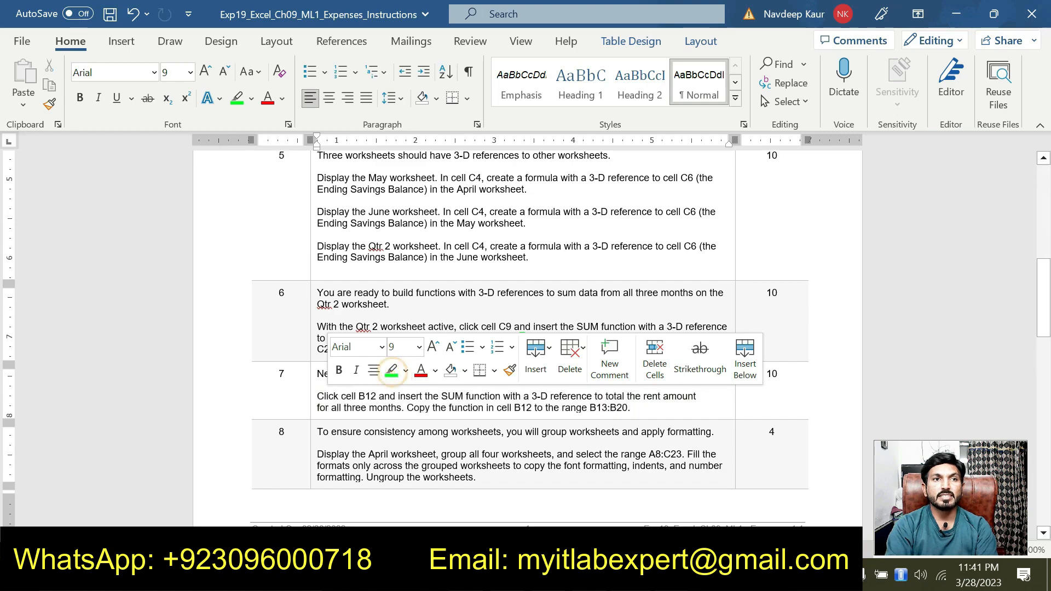
- Close the Editor pane and highlight both step 8 paragraphs about grouping and formatting the worksheets in bright green
scroll(635, 408, "down", 15)
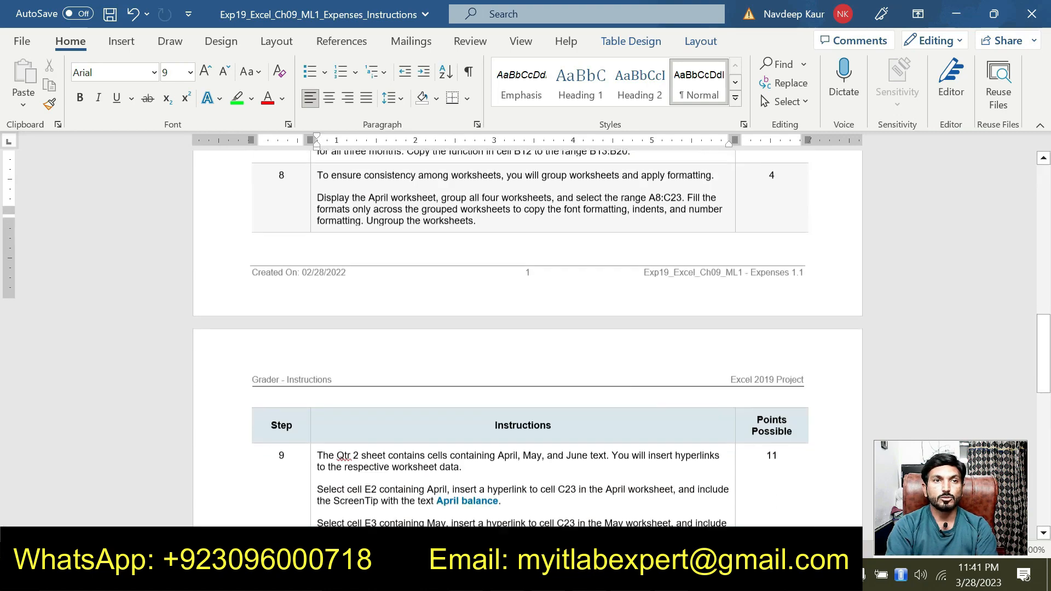
scroll(529, 339, "up", 6)
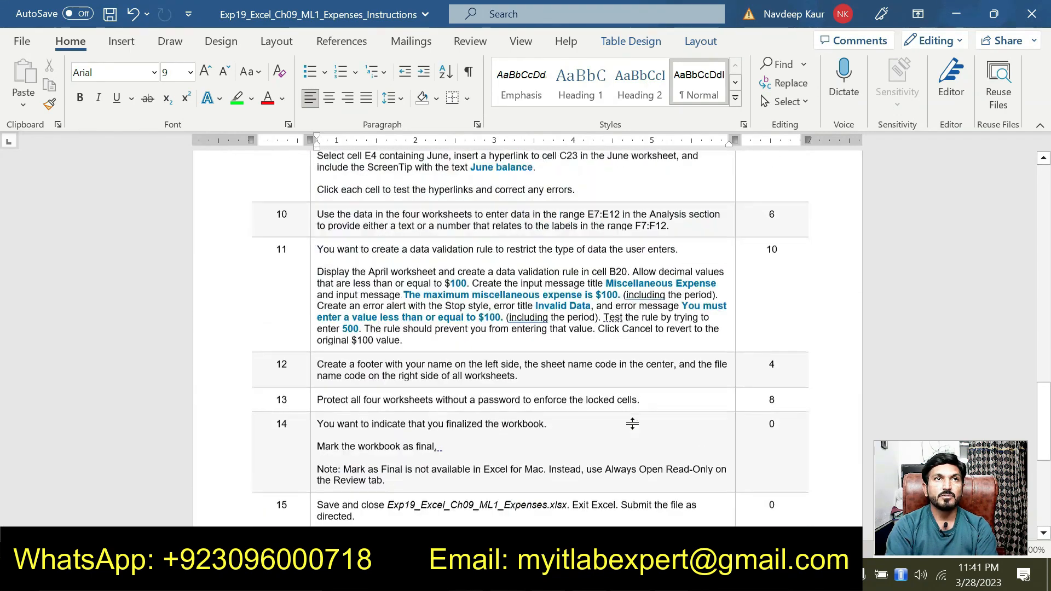
scroll(529, 339, "up", 8)
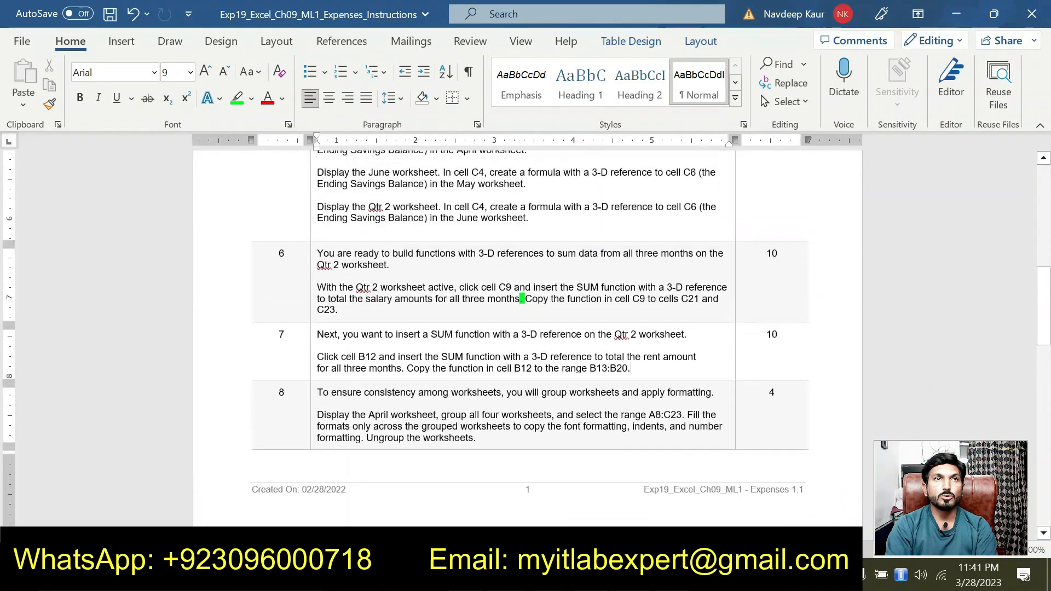
left_click(521, 444)
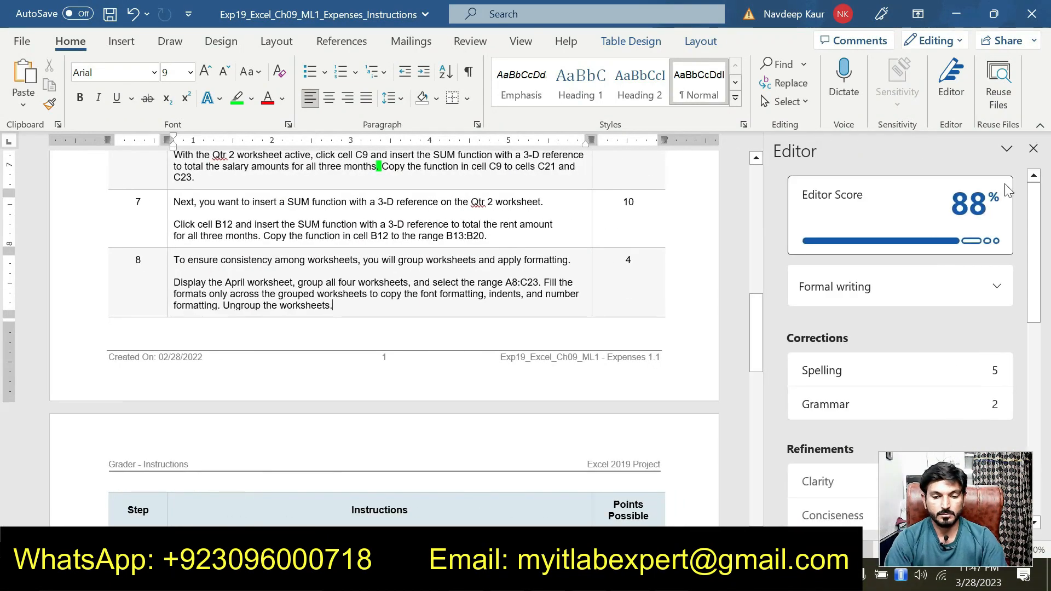
left_click(1034, 148)
left_click_drag(485, 306, 319, 261)
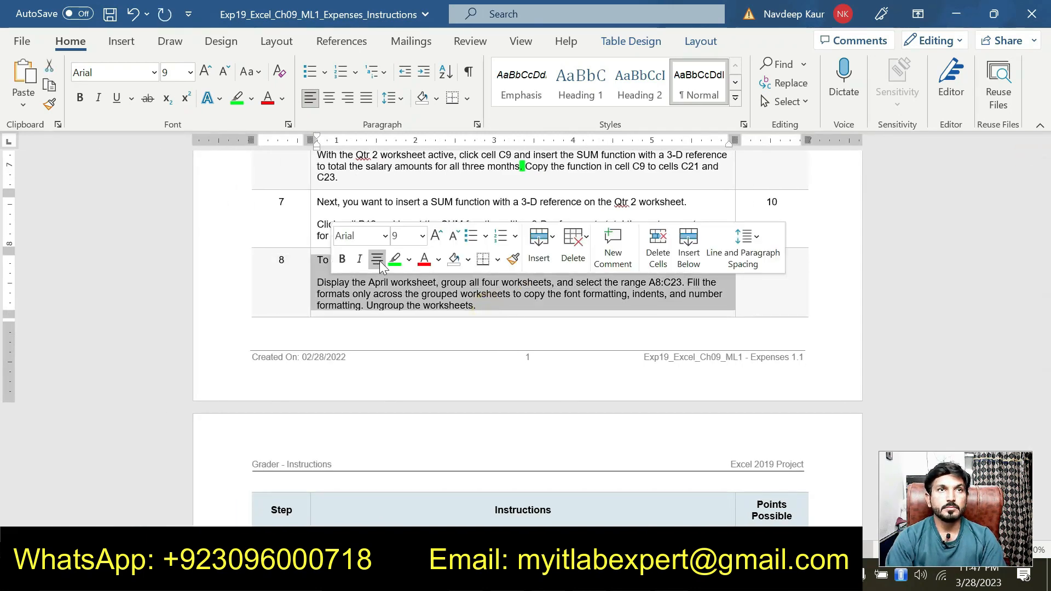
left_click(389, 259)
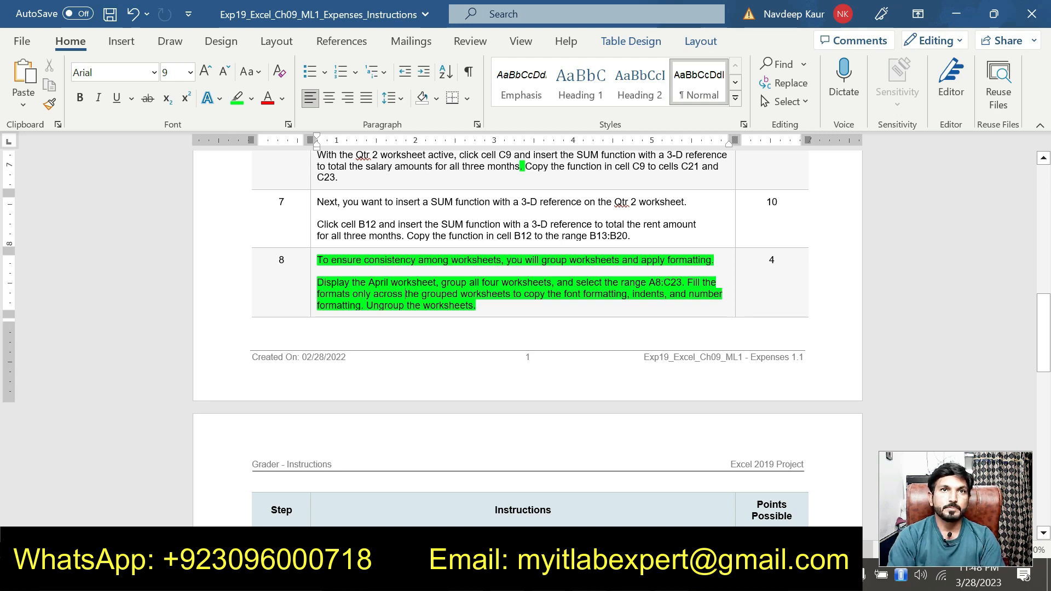
- Switch to Excel, display the April worksheet, and group it with the May, June and Qtr 2 worksheets
key("alt+Tab")
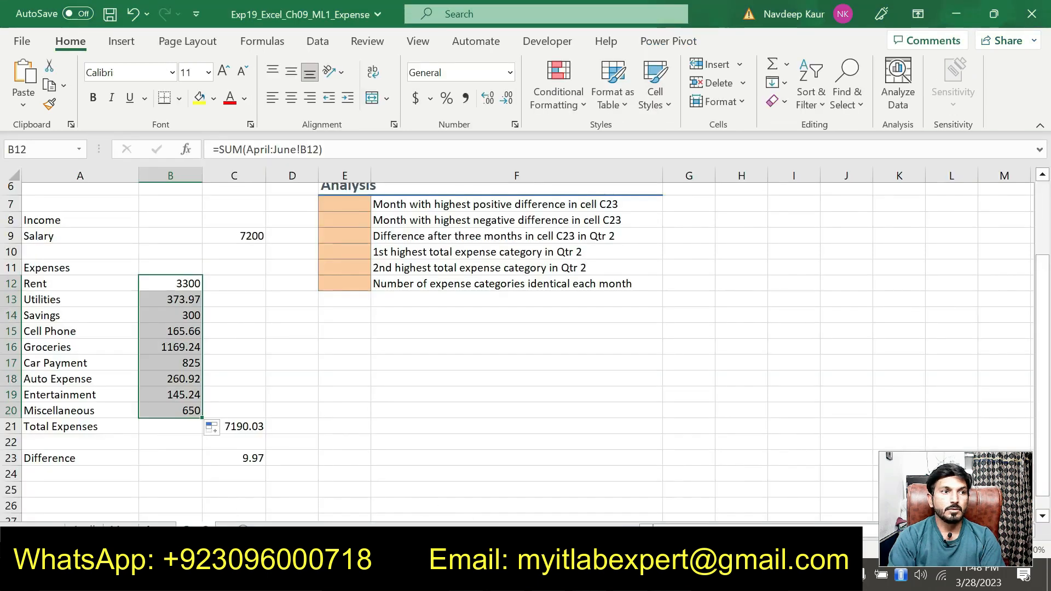
left_click(85, 529)
left_click(120, 530, "ctrl")
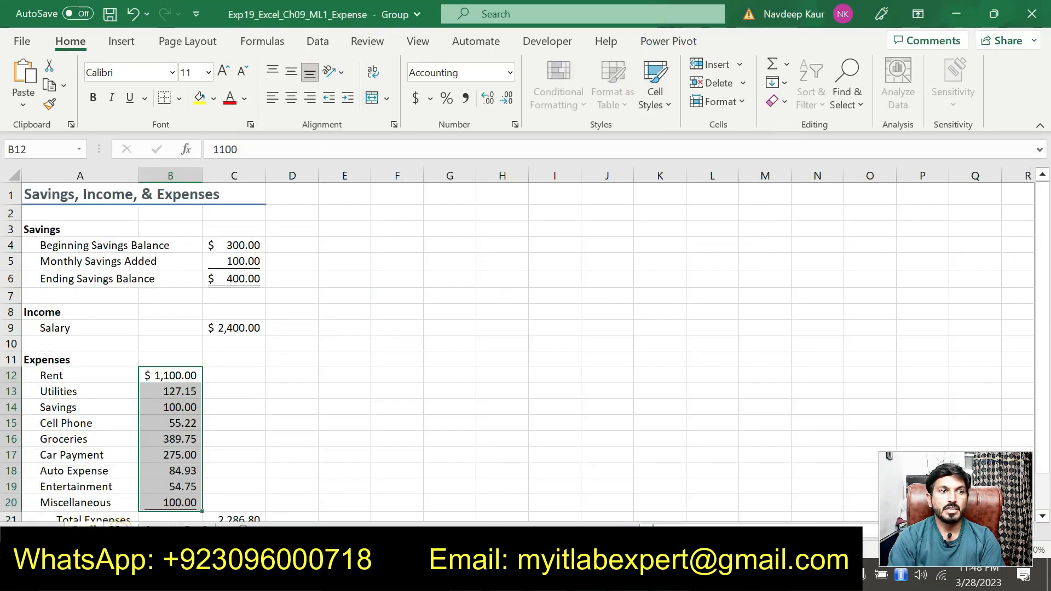
left_click(163, 529, "ctrl")
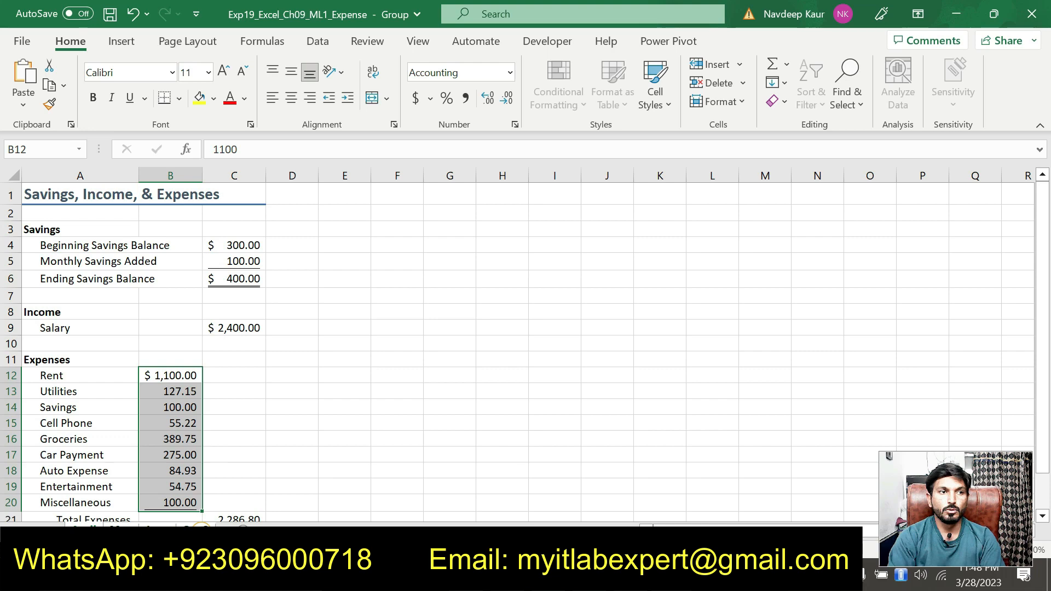
- Copy the range reference A8:C23 from the Word instructions and use it to select that range in the grouped Excel worksheets
key("alt+Tab")
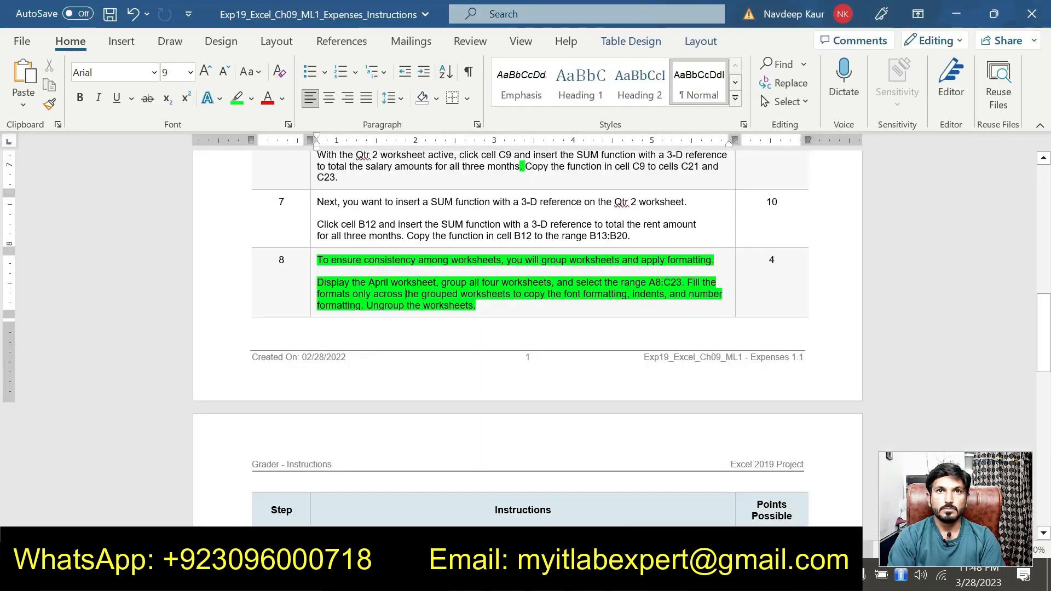
left_click_drag(649, 282, 681, 284)
key("ctrl+c")
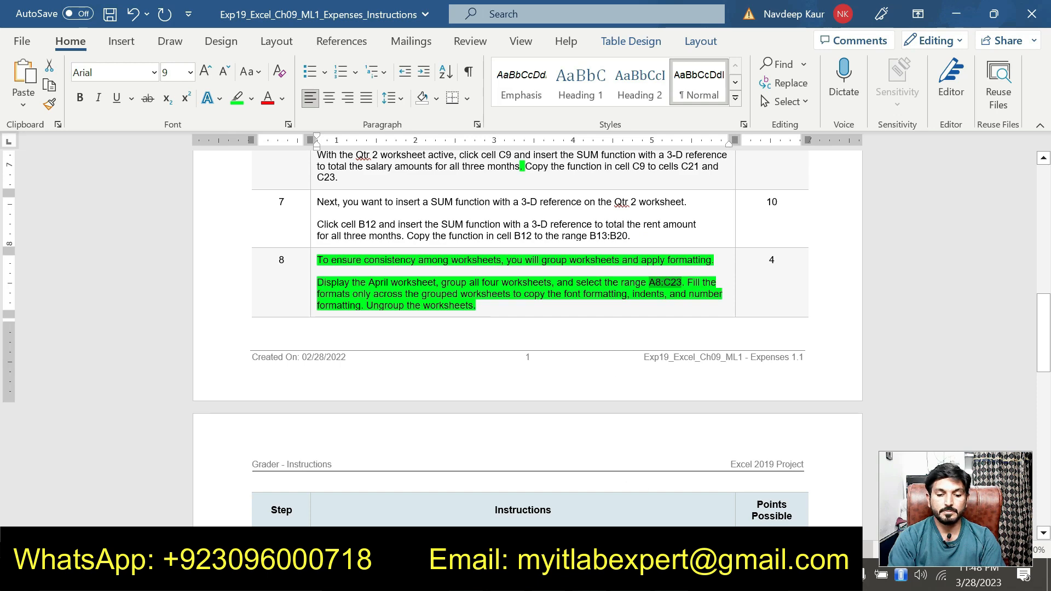
key("alt+Tab")
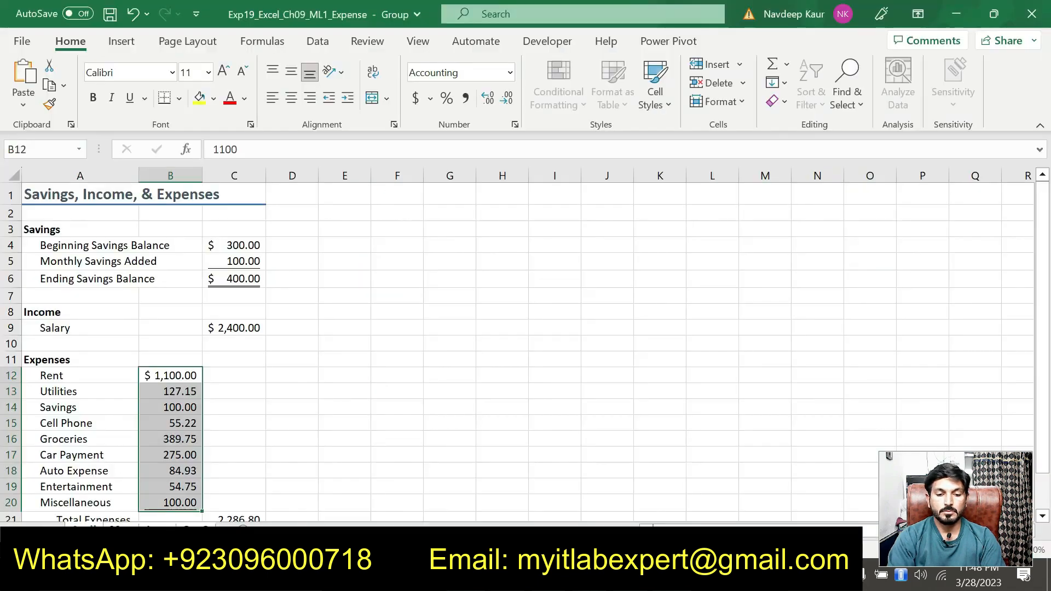
left_click(24, 149)
key("ctrl+v")
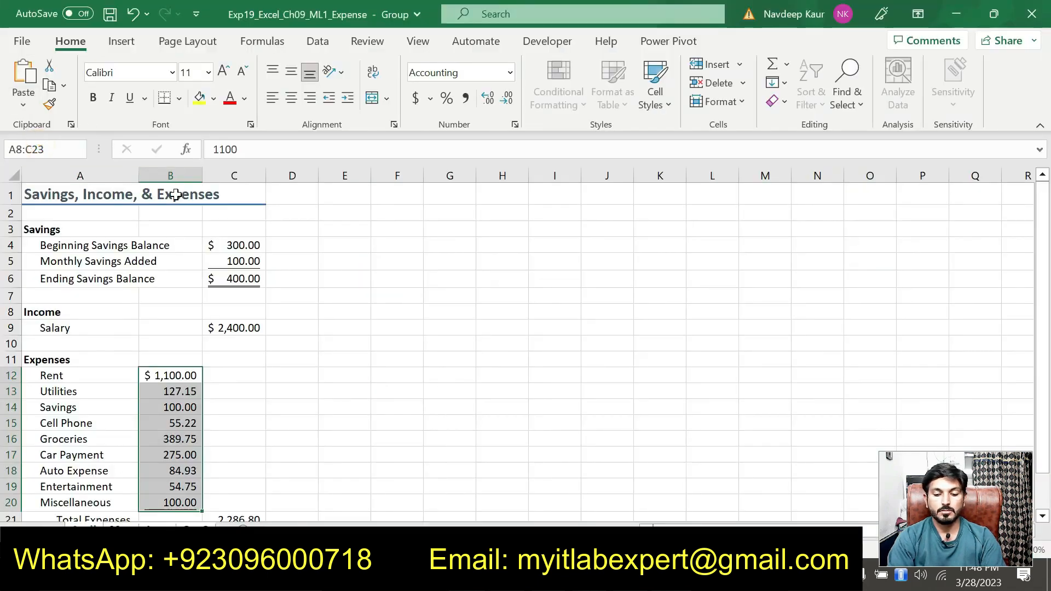
key("Return")
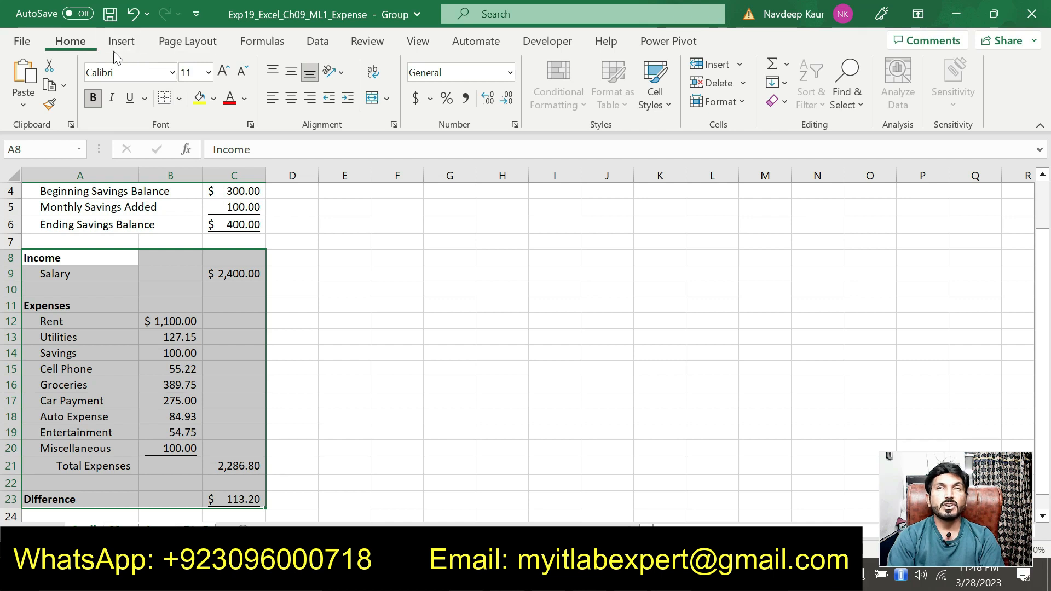
- Fill only the formats of the selected range A8:C23 across the grouped worksheets
left_click(783, 84)
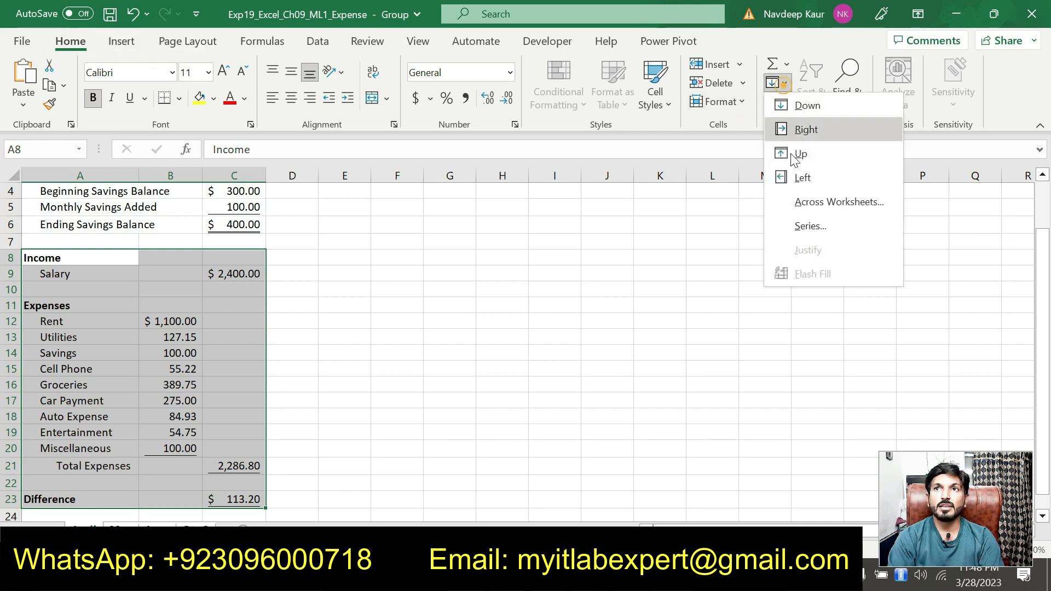
left_click(816, 208)
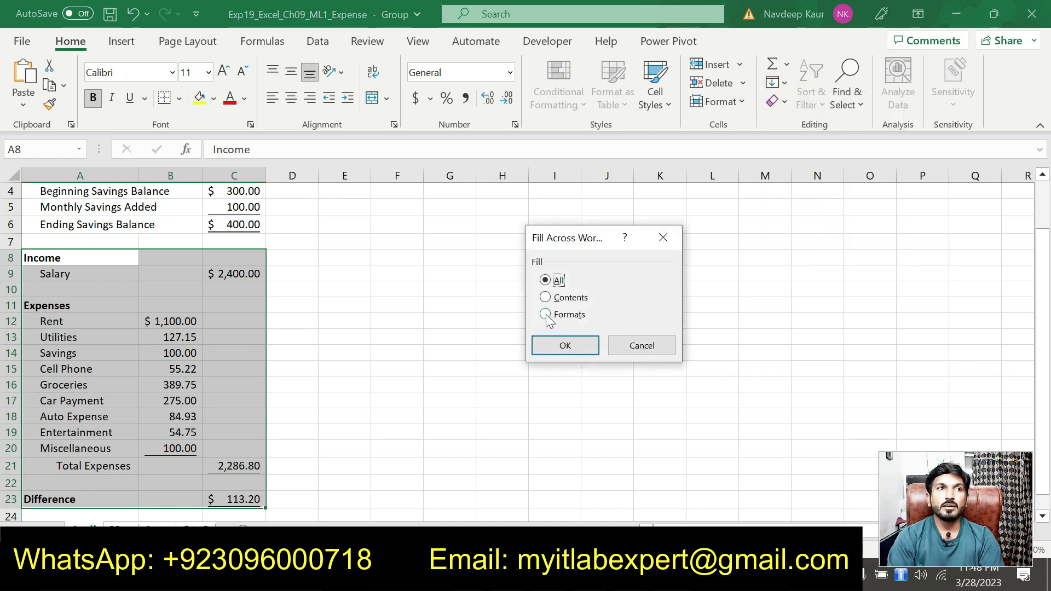
left_click(545, 315)
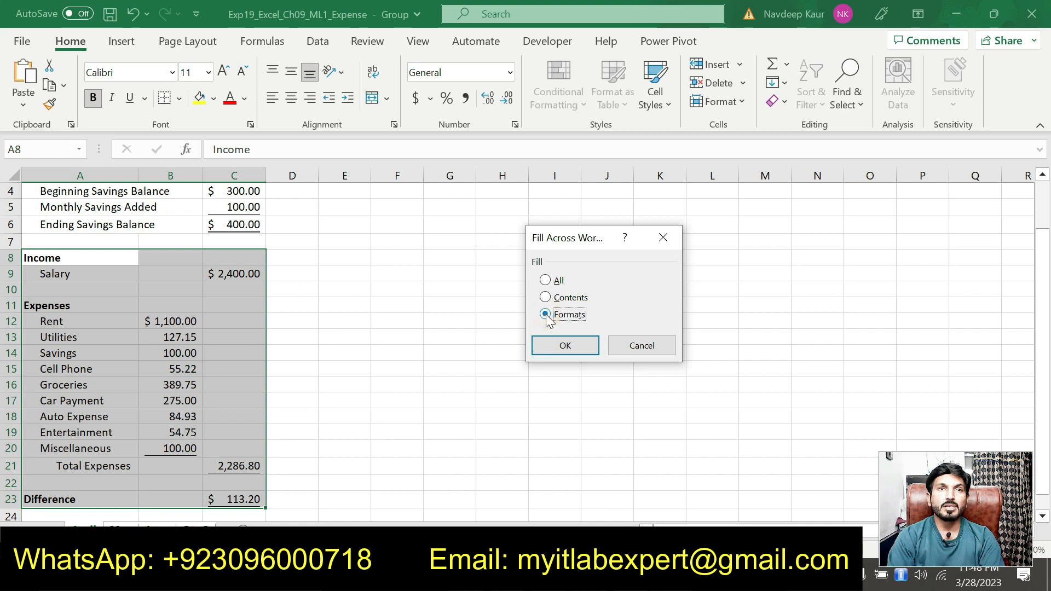
left_click(564, 345)
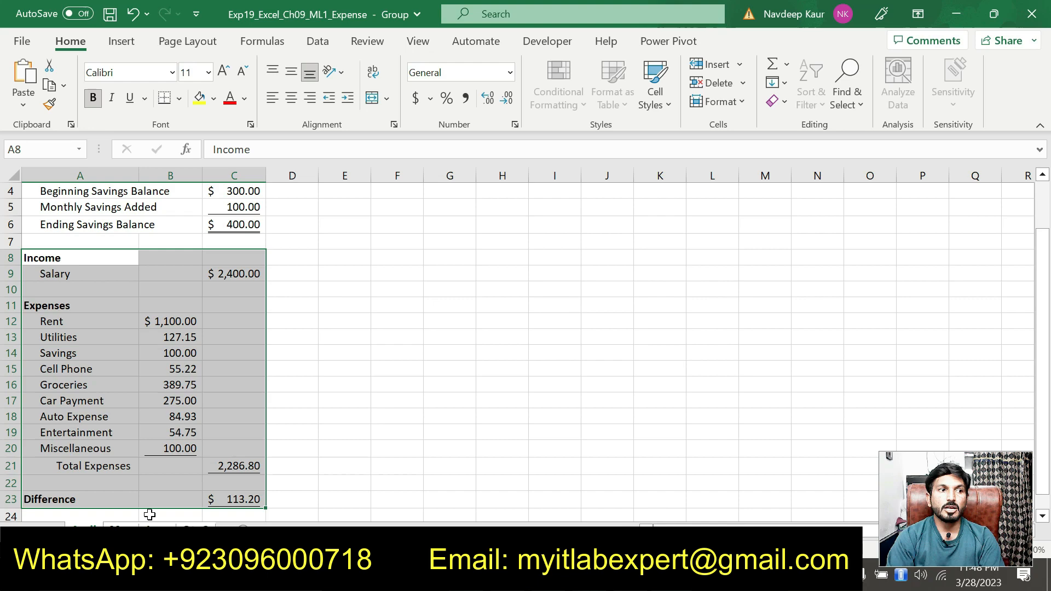
- Ungroup the worksheets and display May, June and Qtr 2 in turn to check the copied formatting
left_click(125, 527)
left_click(157, 530)
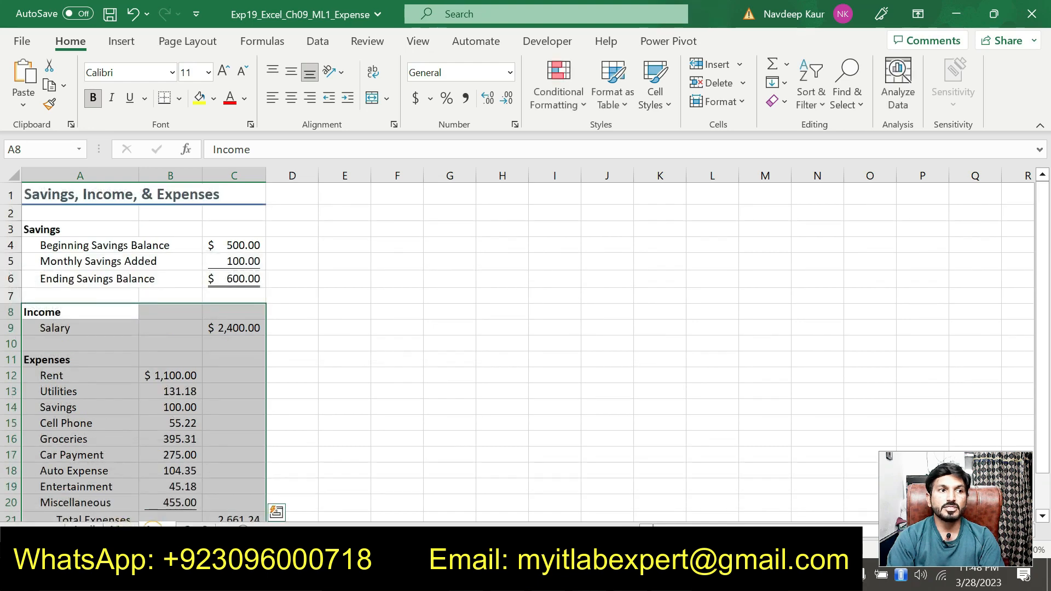
left_click(192, 530)
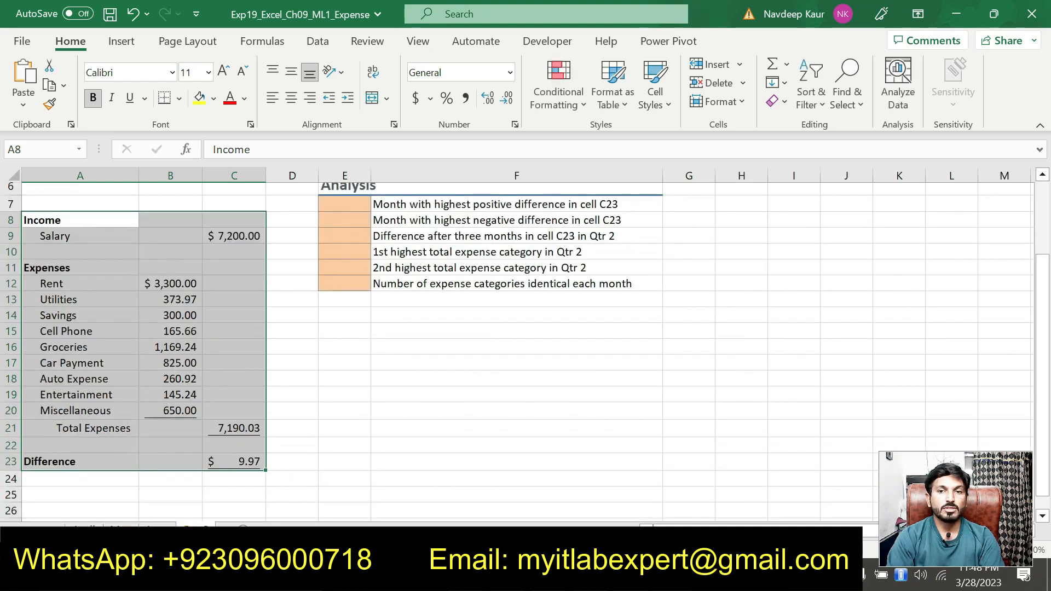
- Switch to the Word instructions and clear the green highlighting from the step 8 paragraphs
key("alt+Tab")
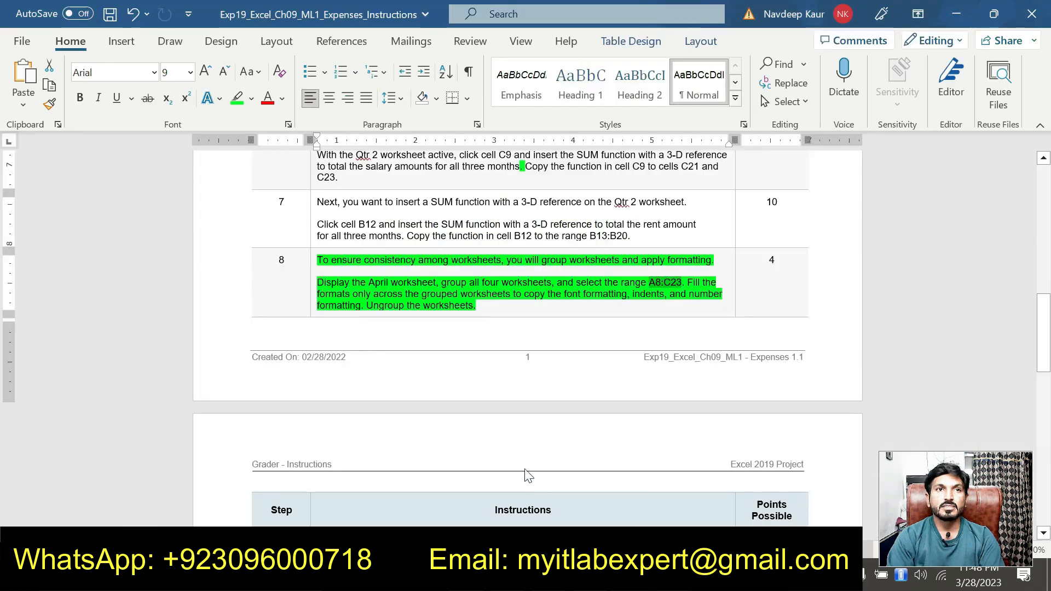
left_click_drag(479, 305, 317, 260)
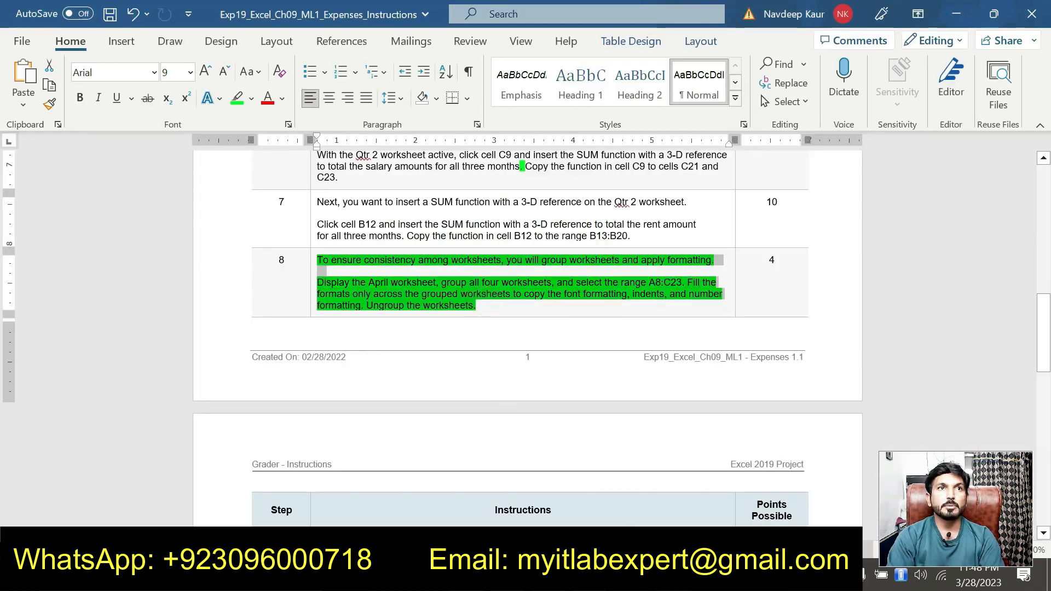
left_click(387, 234)
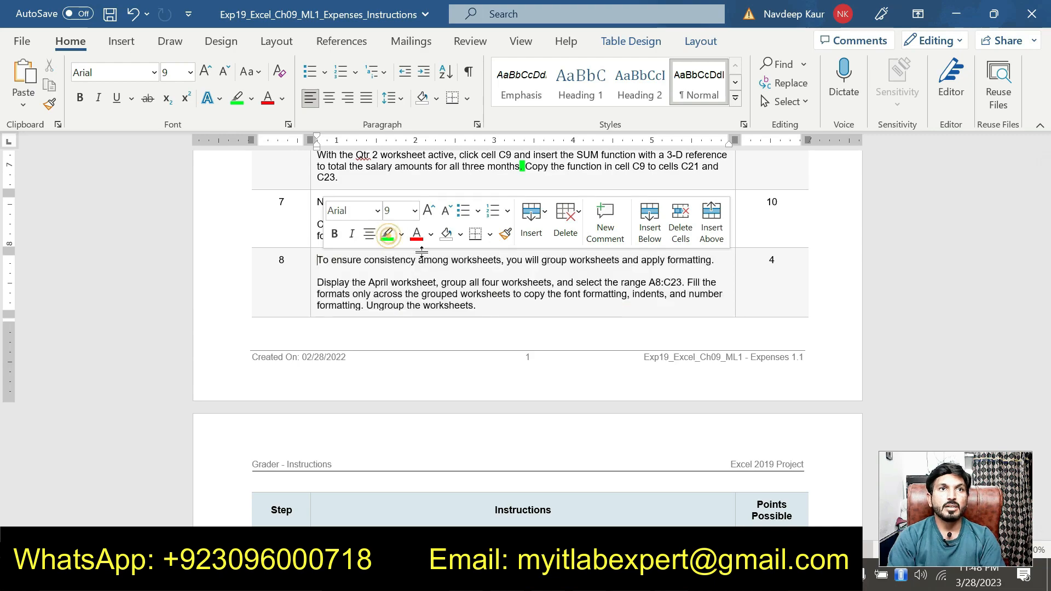
- Read through the remaining instructions from step 9 on hyperlinks onward, covering analysis data, data validation, footers and sheet protection
scroll(417, 253, "up", 10)
scroll(465, 294, "down", 15)
scroll(465, 294, "down", 3)
scroll(465, 293, "up", 7)
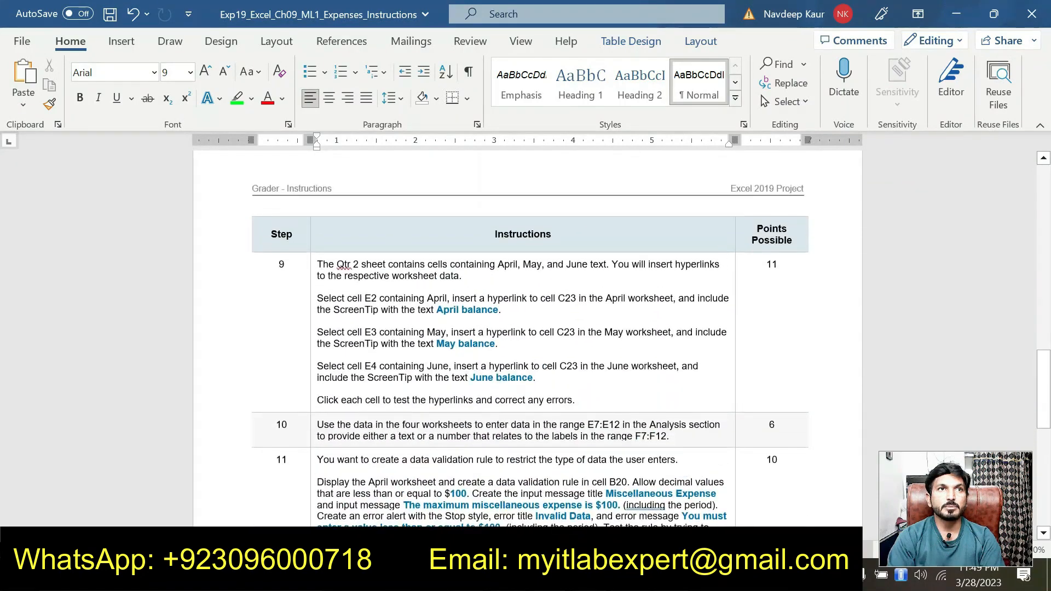
scroll(528, 338, "down", 4)
scroll(527, 338, "down", 3)
scroll(528, 338, "up", 6)
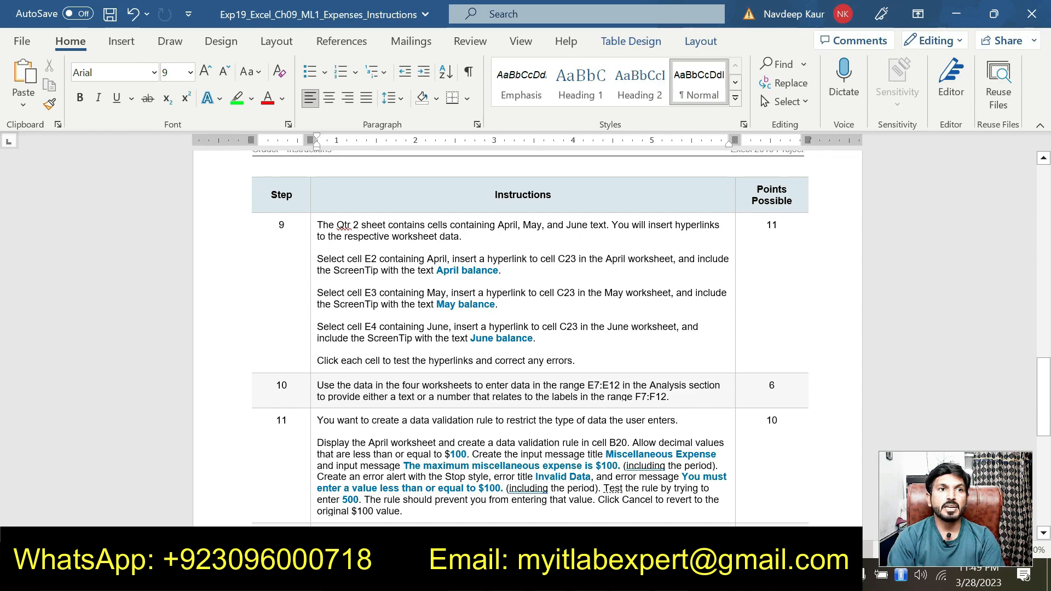
scroll(528, 328, "down", 2)
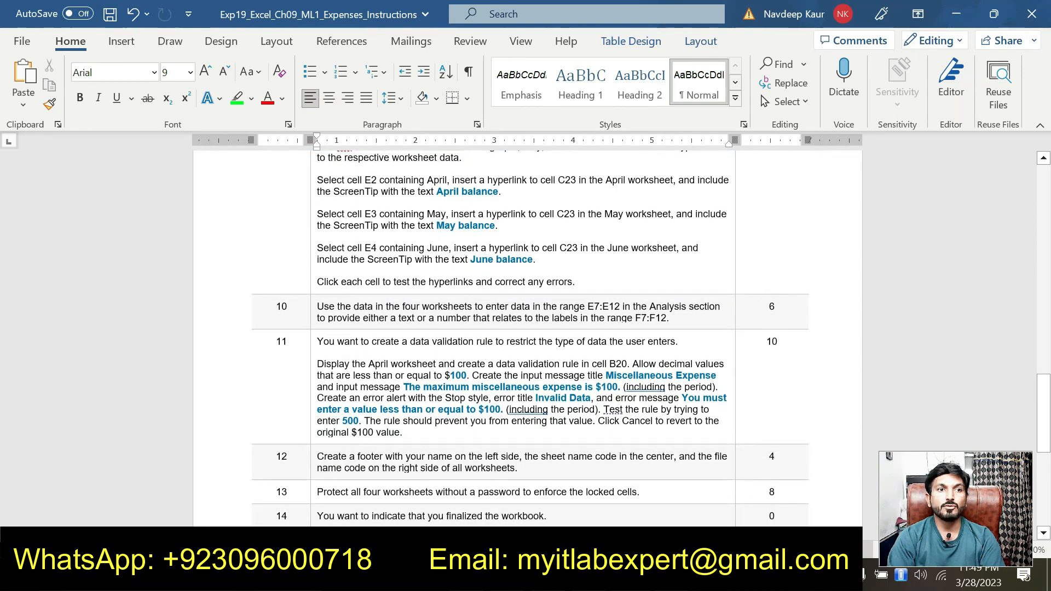
scroll(528, 329, "up", 4)
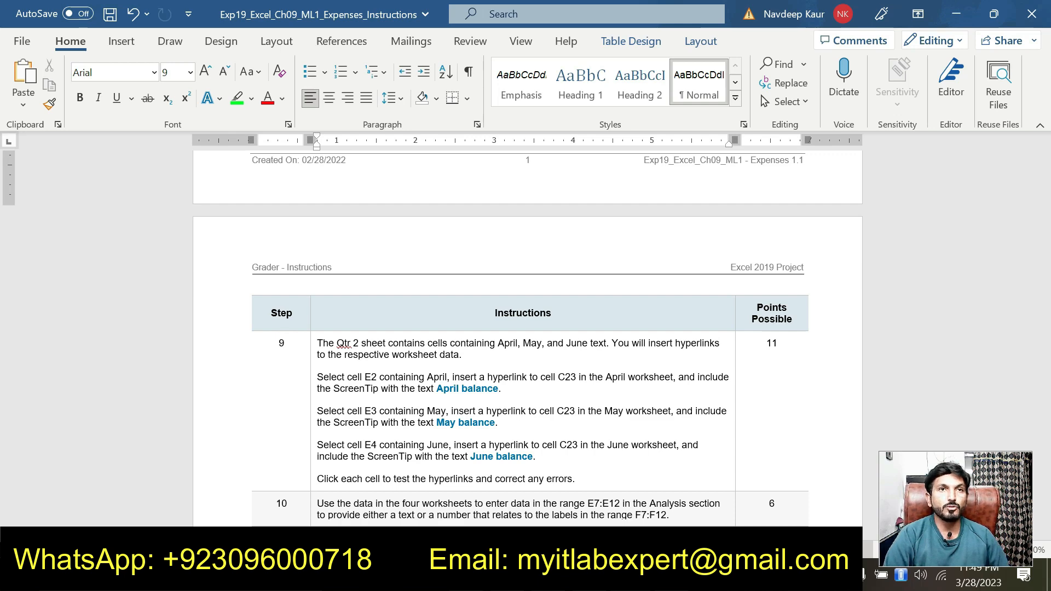
scroll(553, 383, "down", 1)
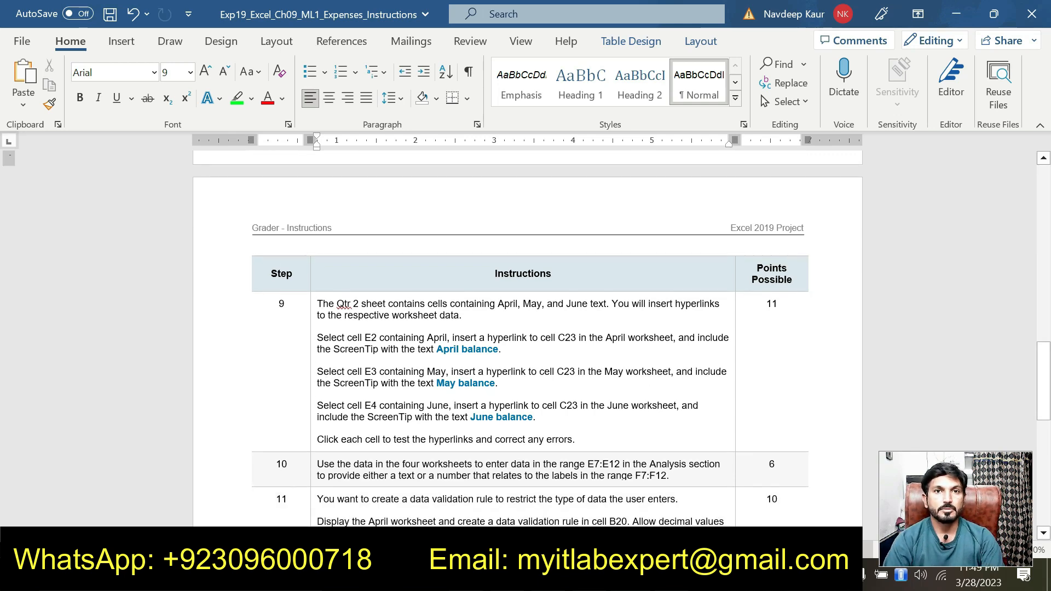
left_click(553, 416)
key("F7")
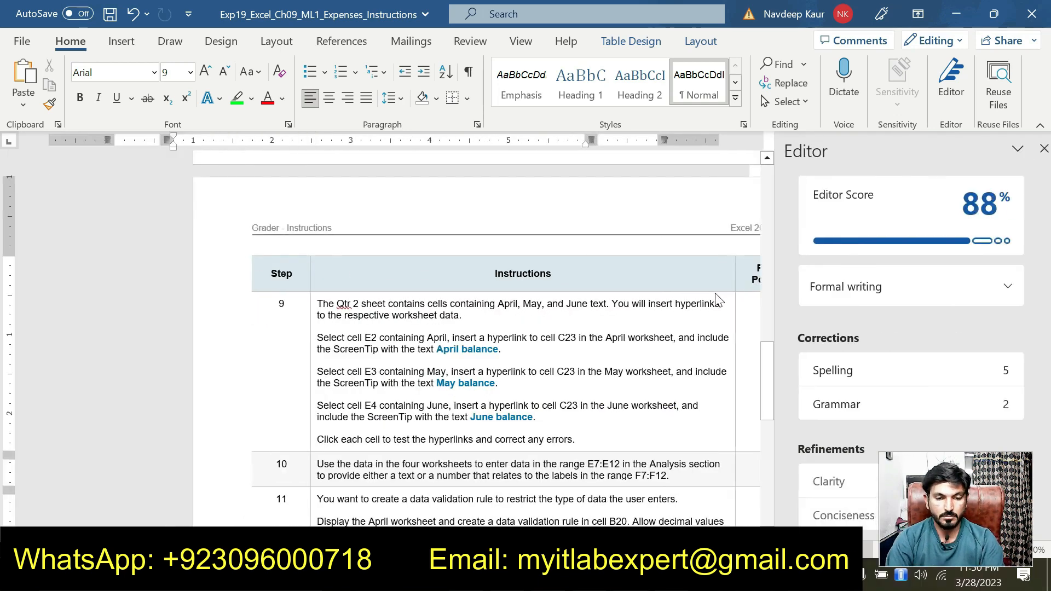
left_click(1033, 149)
- Highlight the introductory paragraph of step 9 about the Qtr 2 hyperlinks in turquoise
scroll(1029, 164, "down", 2)
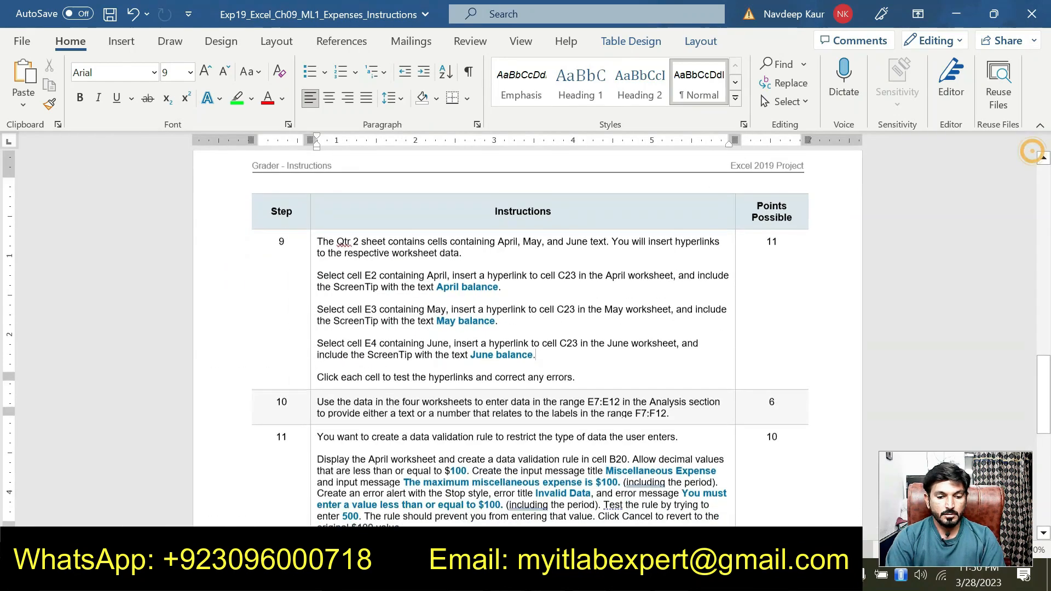
left_click_drag(317, 224, 465, 237)
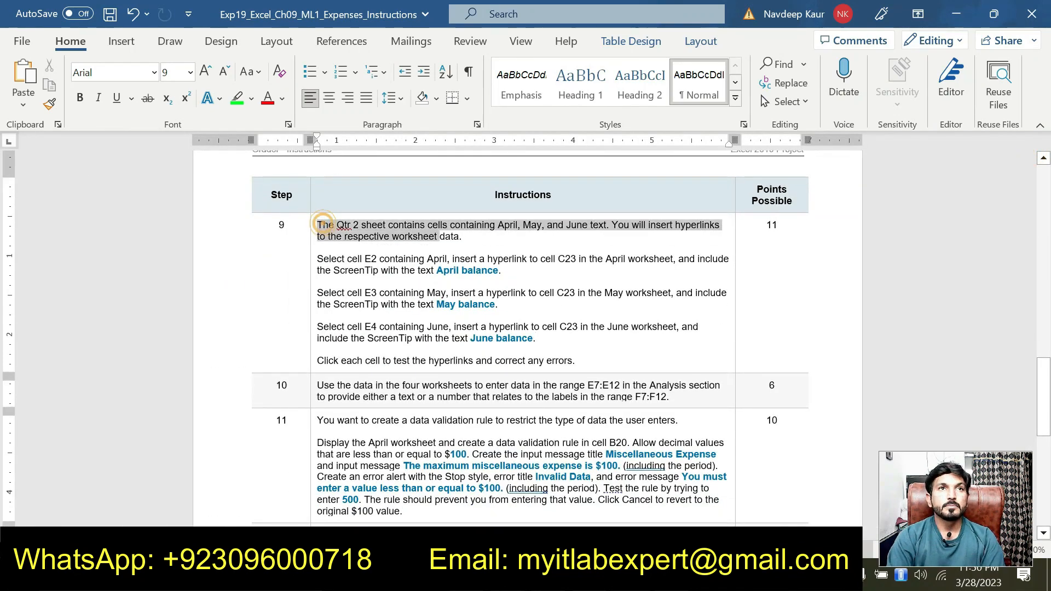
left_click(556, 206)
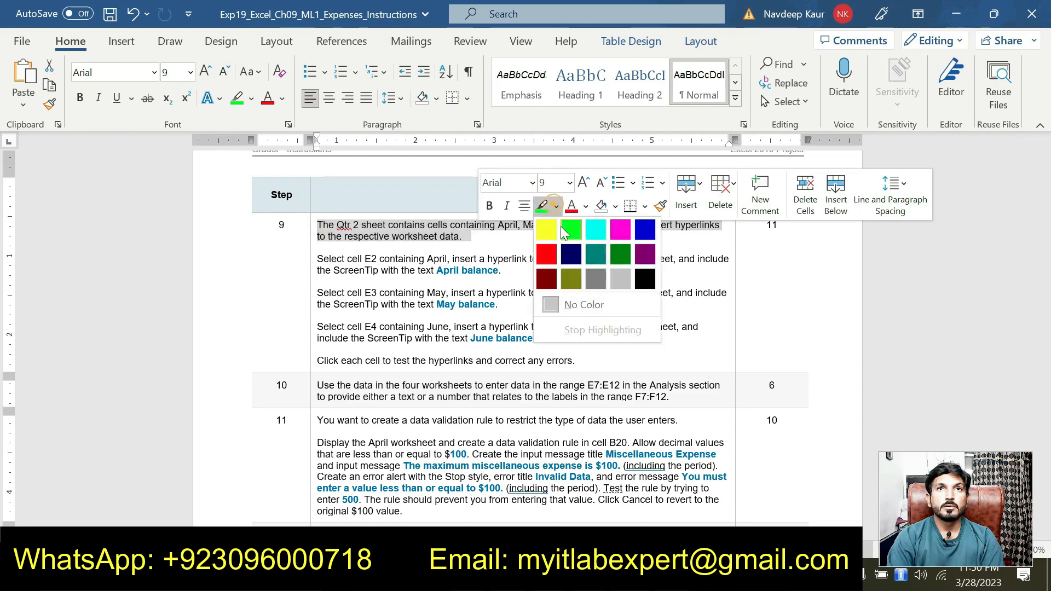
left_click(591, 230)
left_click(415, 305)
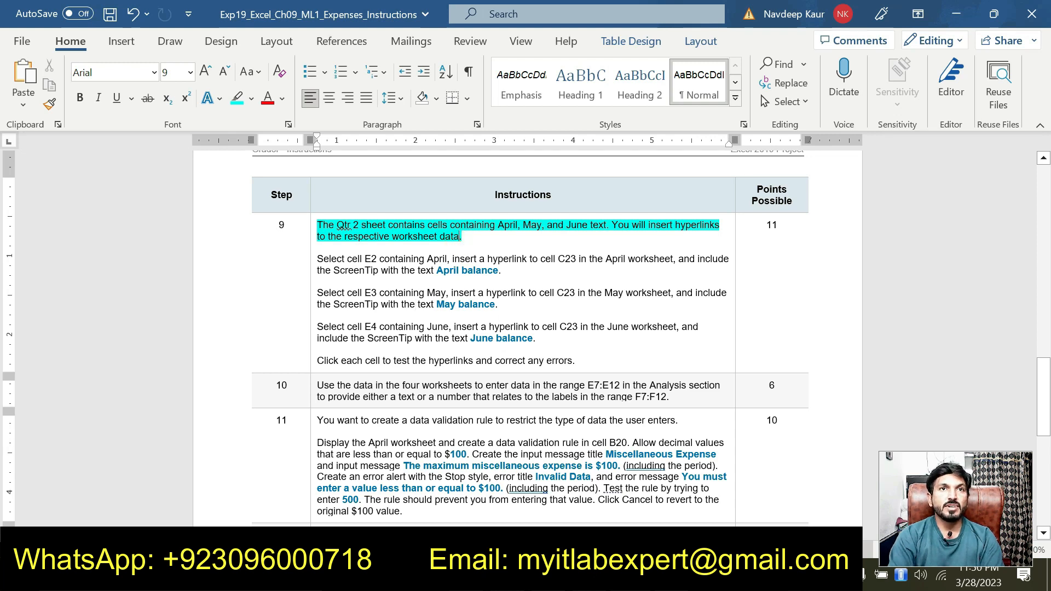
- Highlight the step 9 paragraph on the cell E2 April hyperlink in yellow
triple_click(511, 270)
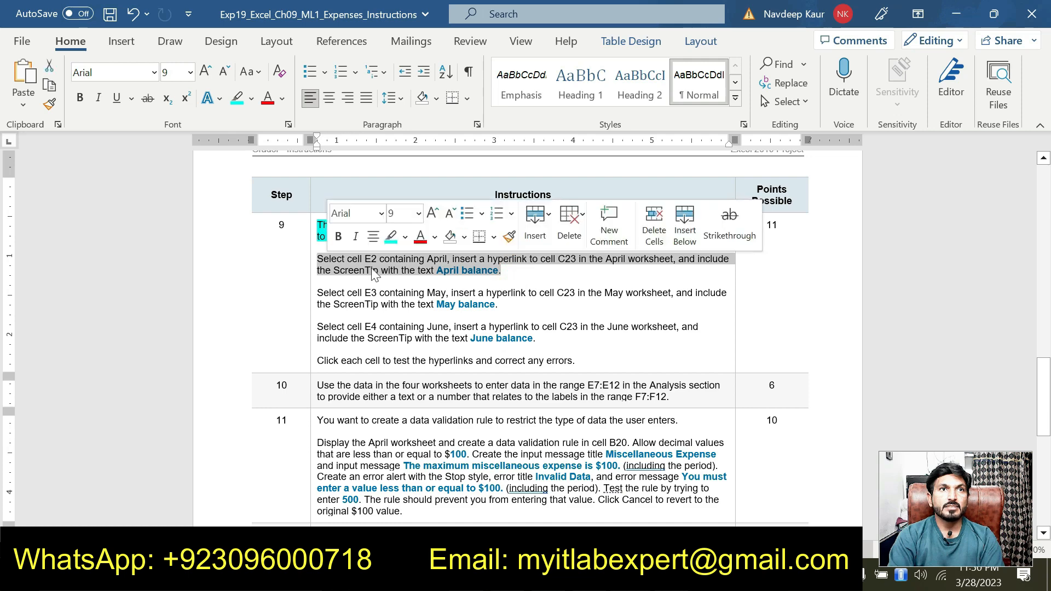
left_click(405, 237)
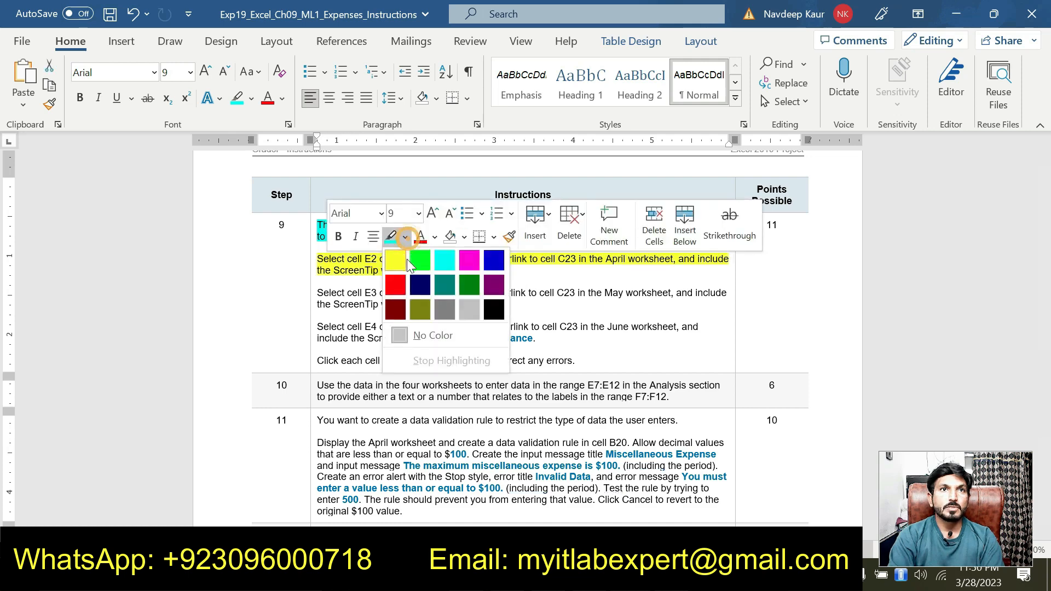
left_click(404, 258)
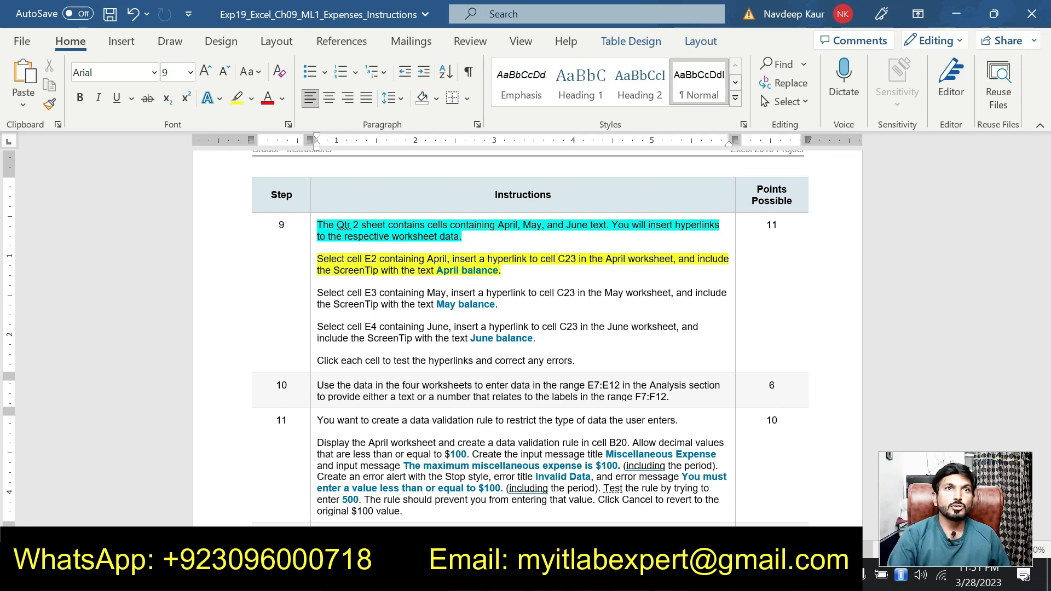
- Switch to the Excel workbook and test the April hyperlink in cell E2 of Qtr 2, returning to Qtr 2 each time
left_click(386, 576)
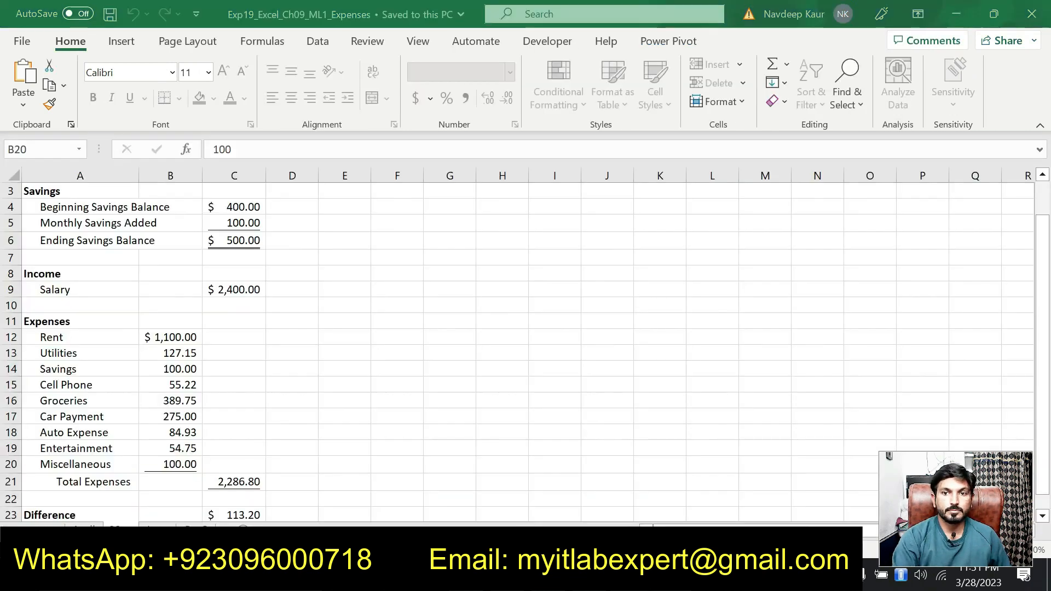
left_click(196, 531)
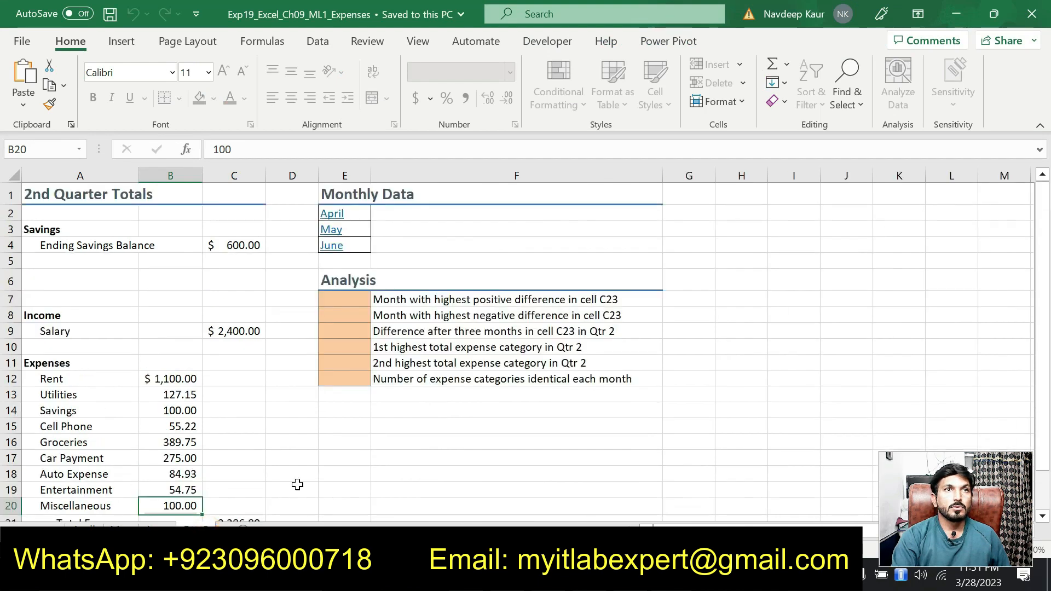
left_click(332, 219)
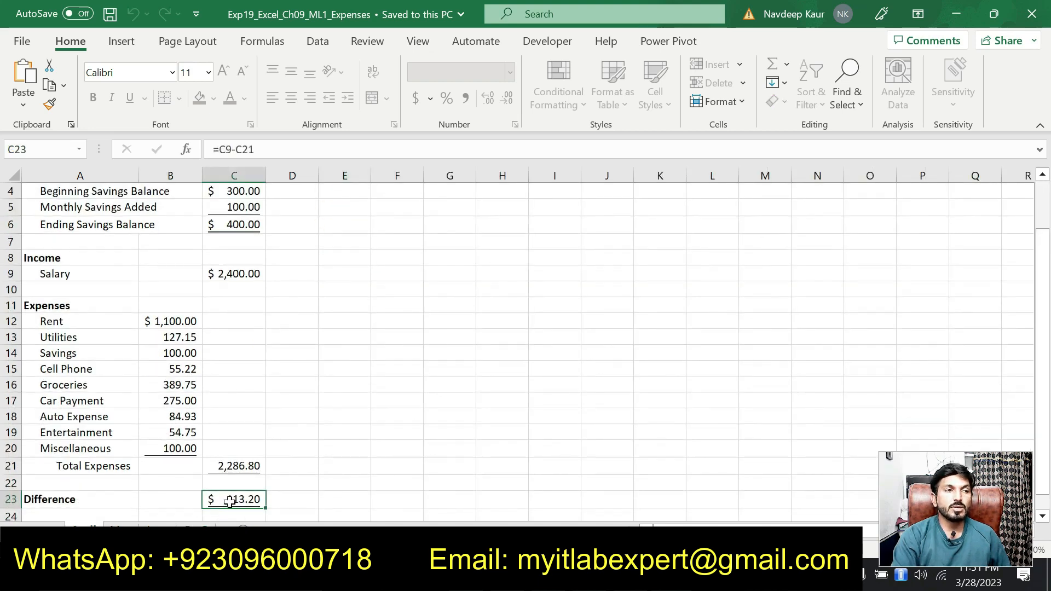
key("ctrl+Page_Up")
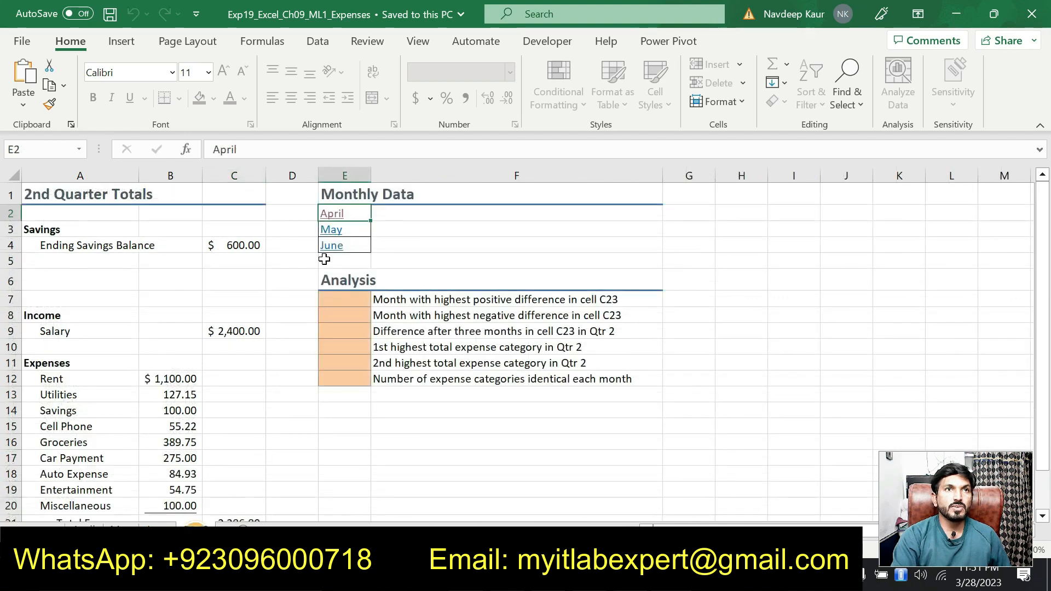
left_click(327, 211)
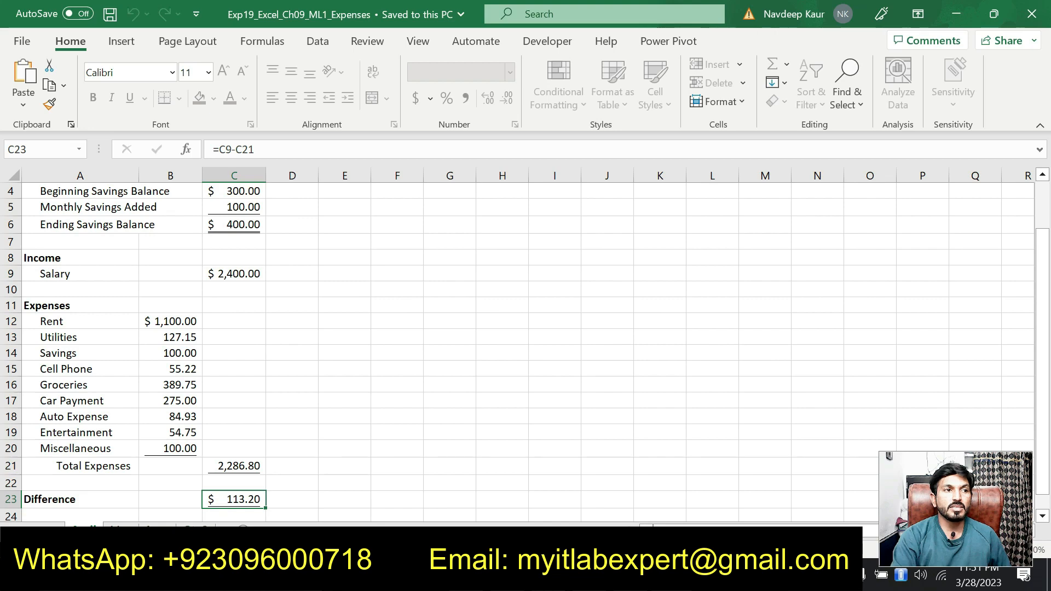
key("ctrl+Page_Up")
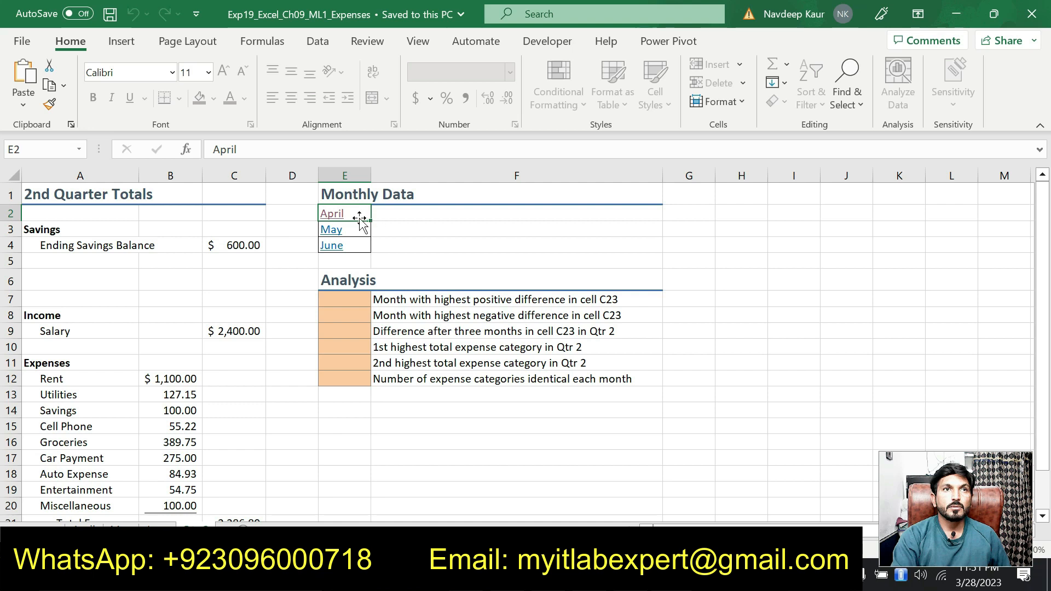
left_click(410, 241)
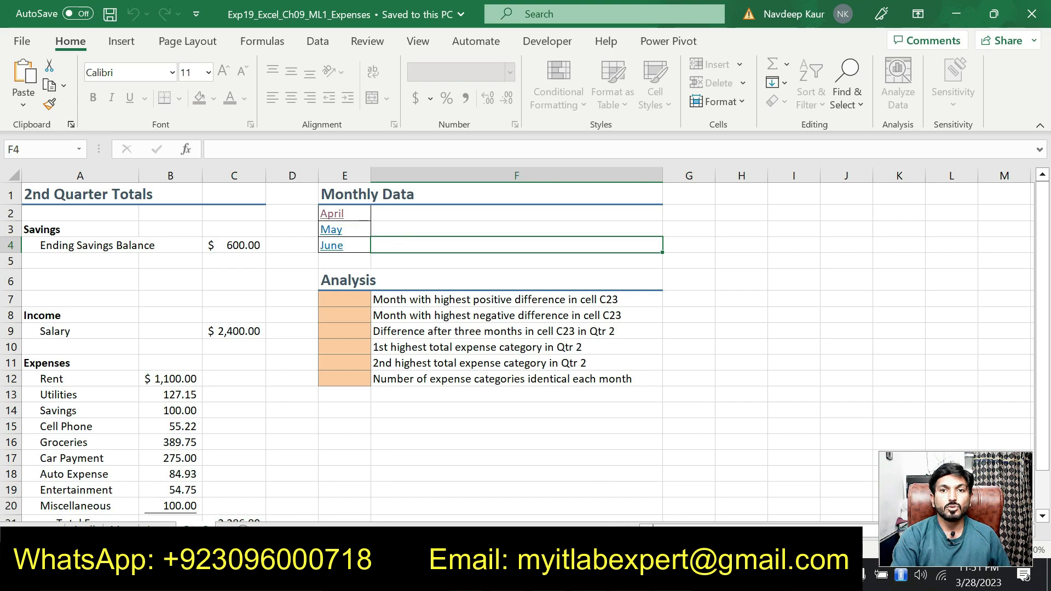
- Switch to the Word instructions and highlight the step 9 paragraph on the cell E3 May hyperlink in bright green
key("alt+Tab")
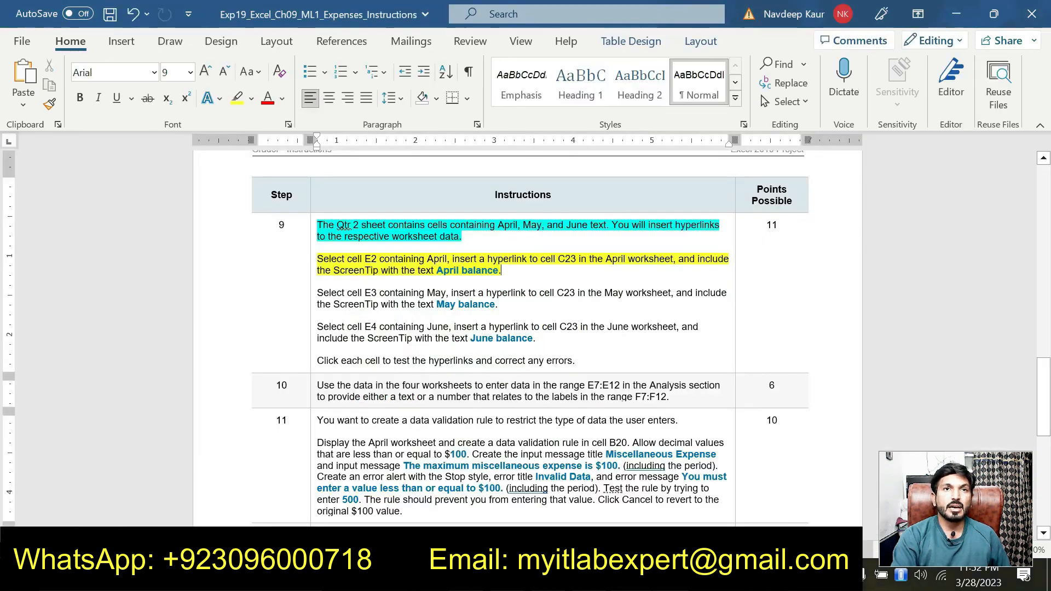
left_click_drag(498, 305, 343, 300)
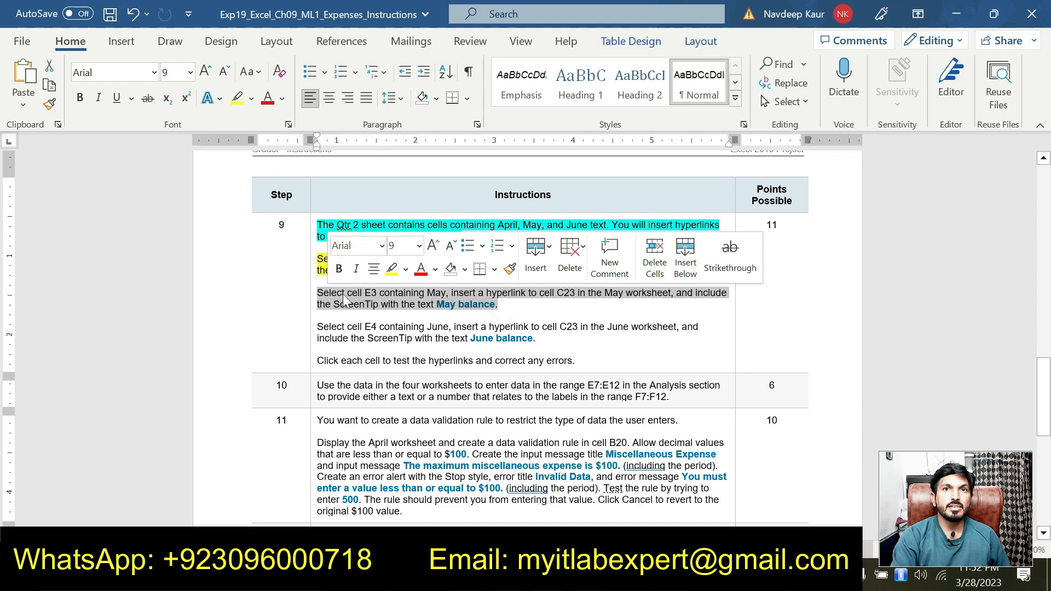
left_click(406, 268)
left_click(419, 294)
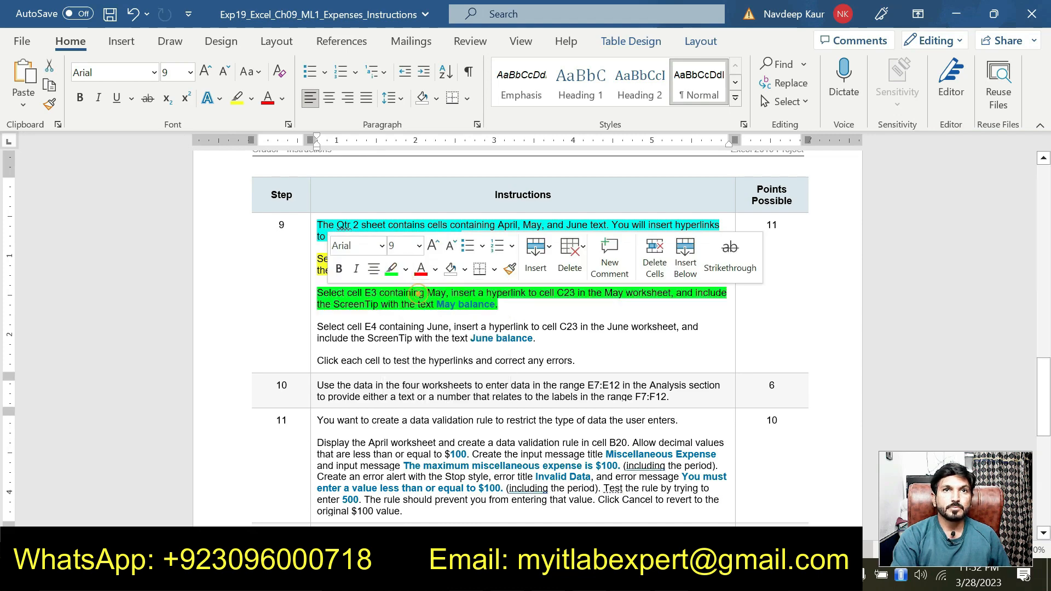
left_click(550, 306)
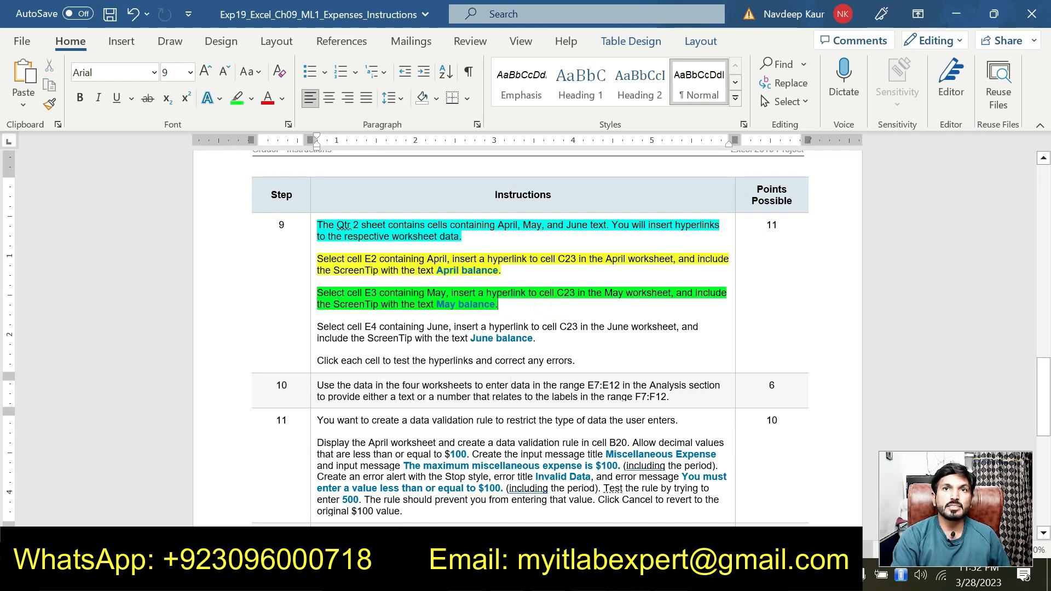
- Compare the target cell and worksheet named for the April, May and June hyperlinks in step 9
mouse_move(605, 294)
left_mouse_down()
mouse_move(557, 295)
mouse_move(624, 294)
left_mouse_up()
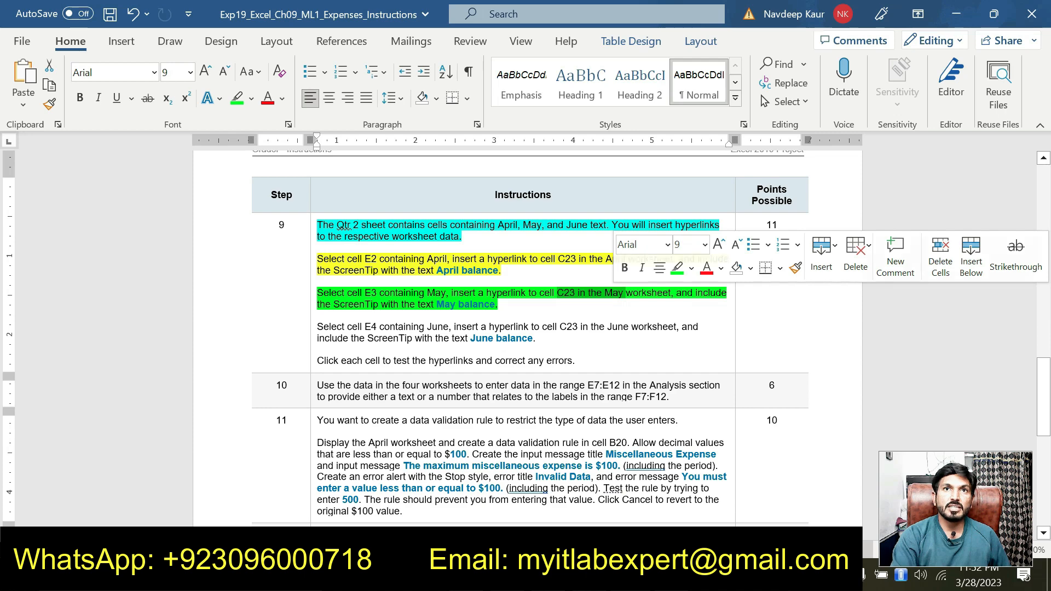
left_click_drag(557, 259, 627, 260)
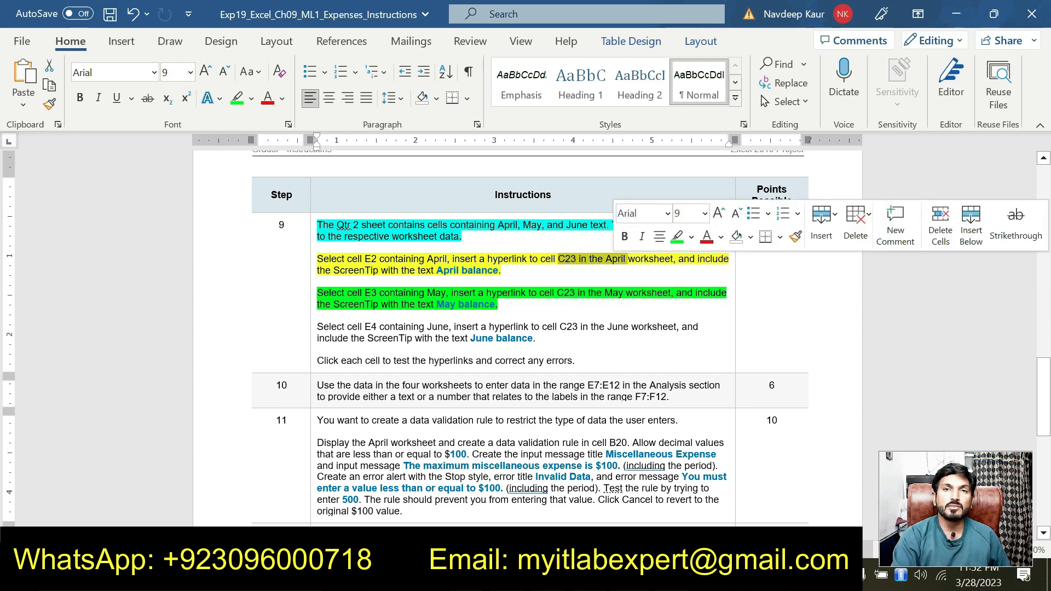
left_click_drag(560, 327, 572, 327)
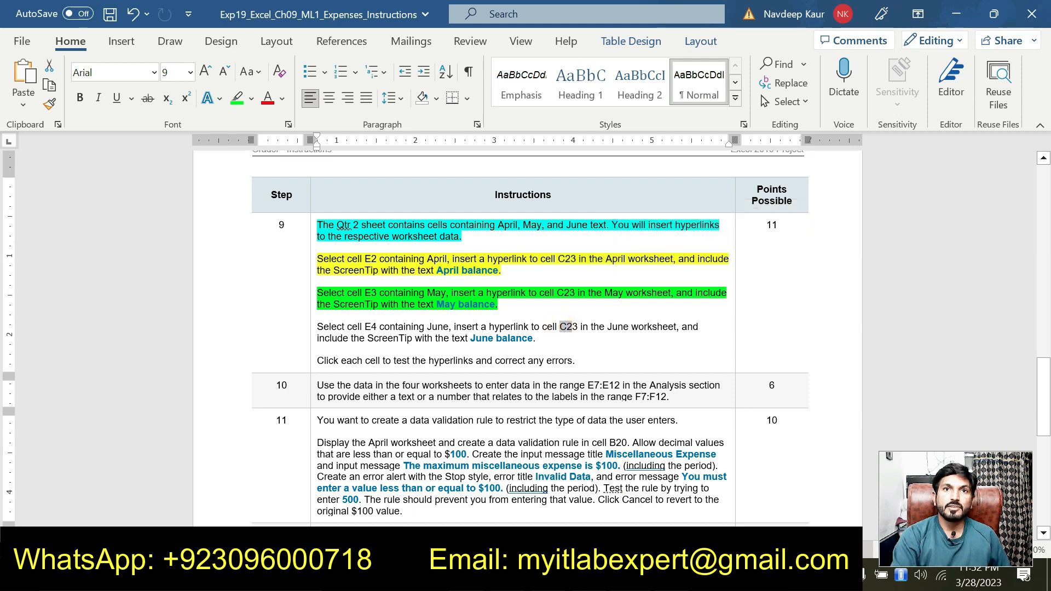
left_click_drag(578, 328, 631, 327)
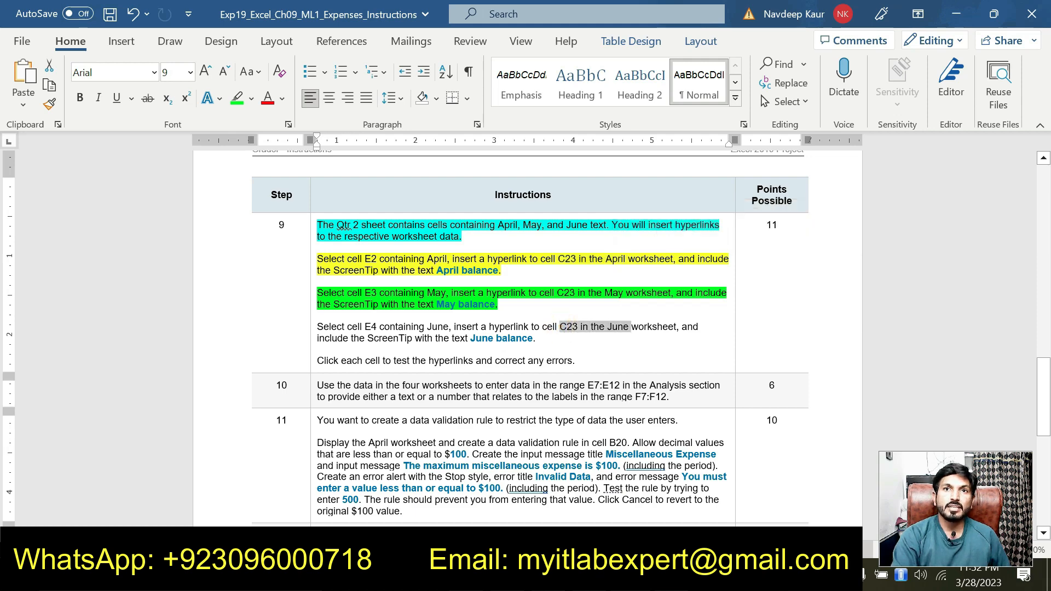
left_click(502, 304)
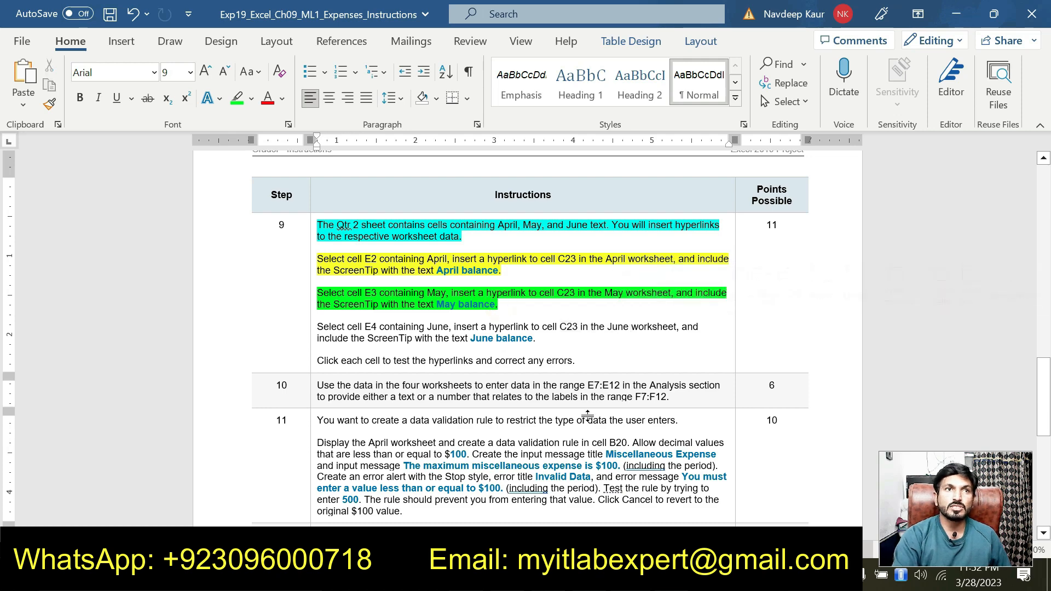
- Switch to the Excel workbook, check the ScreenTip of the May hyperlink in E3, follow the link and return to Qtr 2
left_click(602, 576)
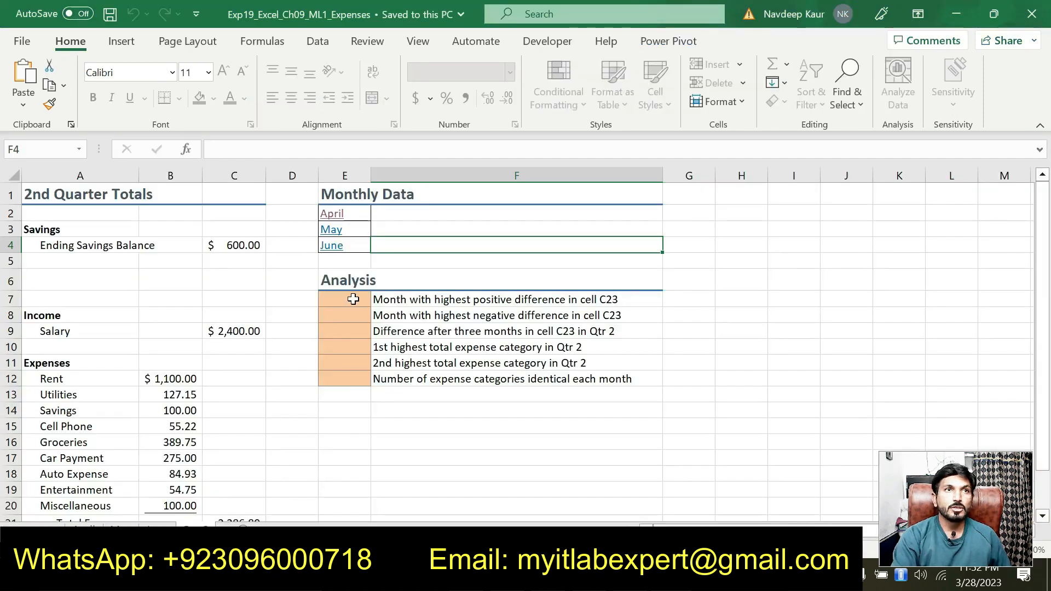
mouse_move(328, 233)
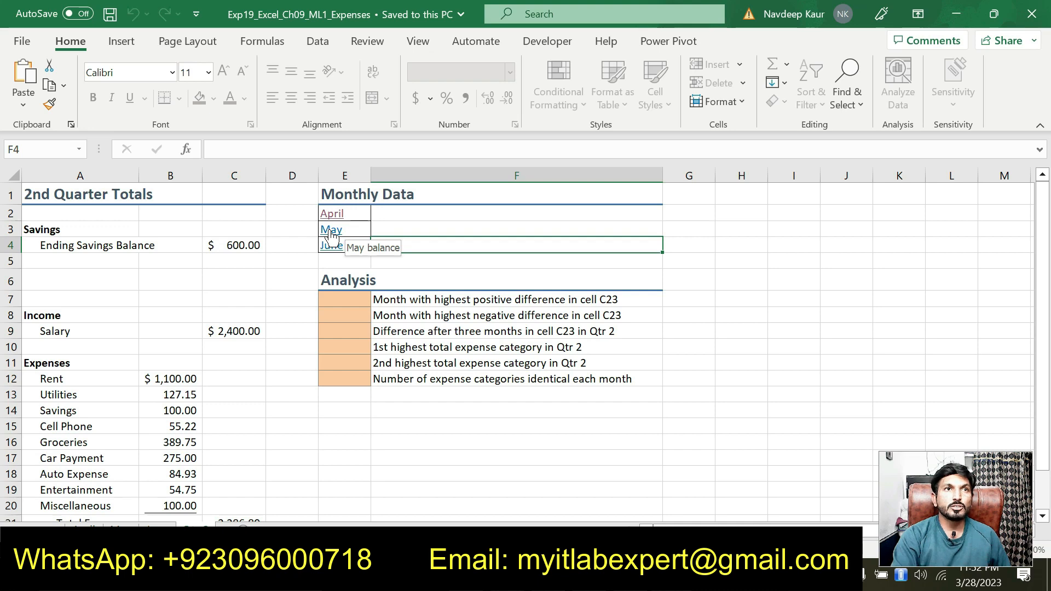
left_click(330, 233)
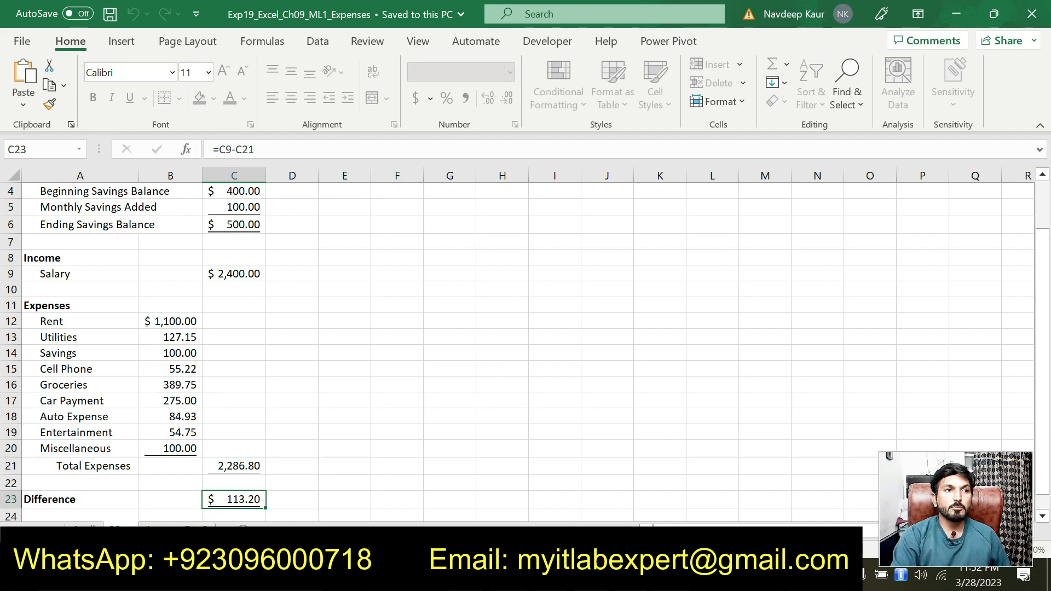
left_click(195, 529)
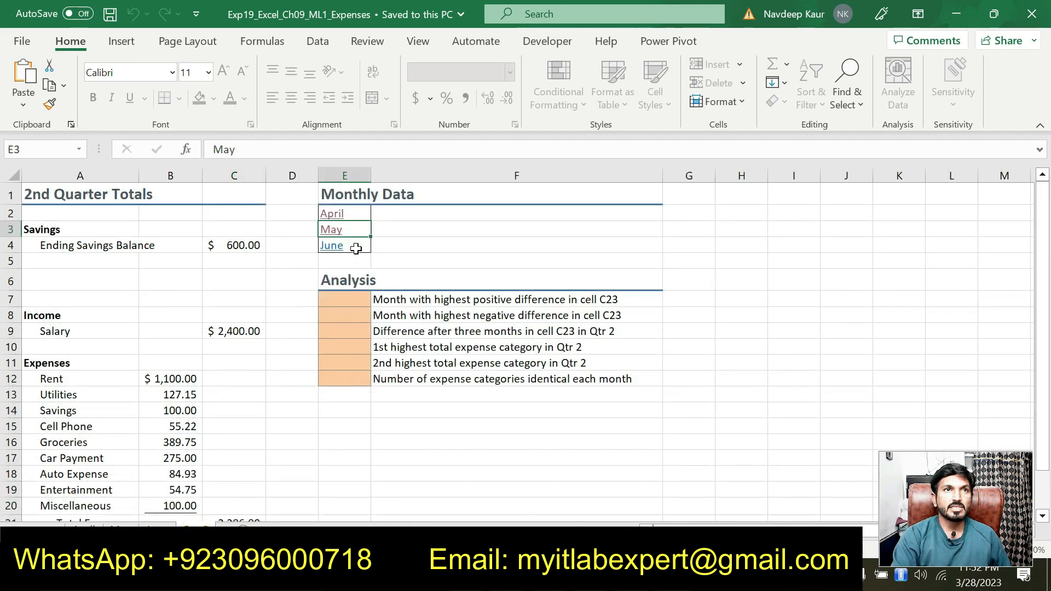
- Check the June hyperlink's ScreenTip in E4 against the Word instructions, follow the link in Excel and return to Qtr 2
mouse_move(337, 255)
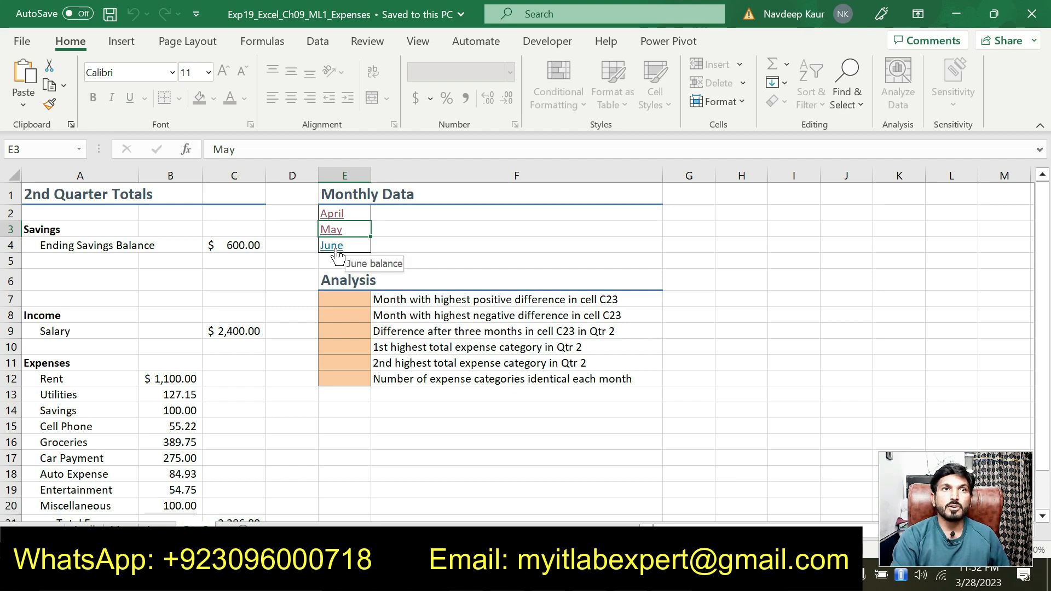
key("alt+Tab")
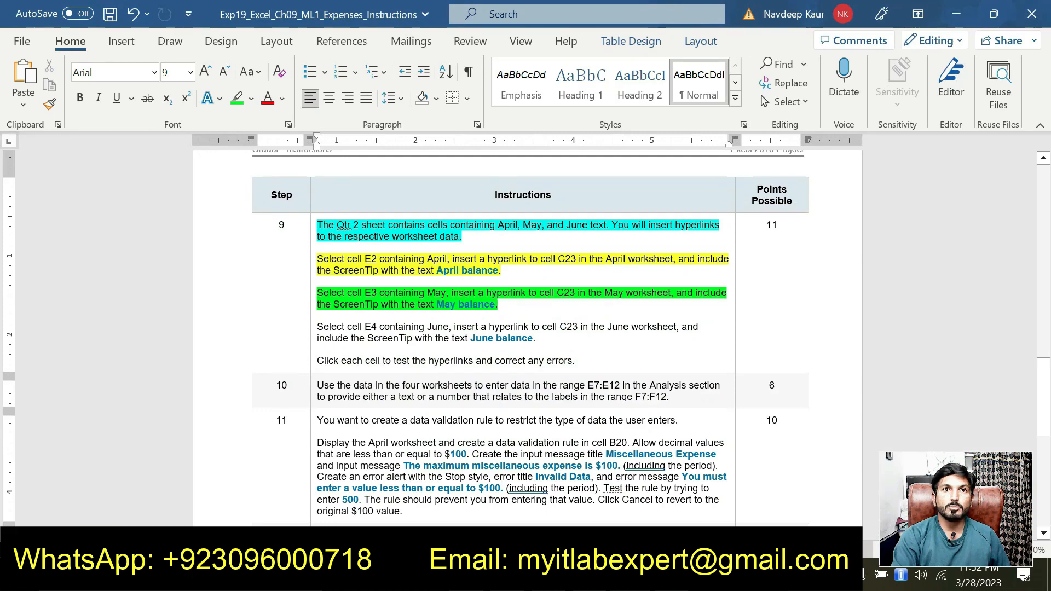
left_click_drag(471, 338, 545, 338)
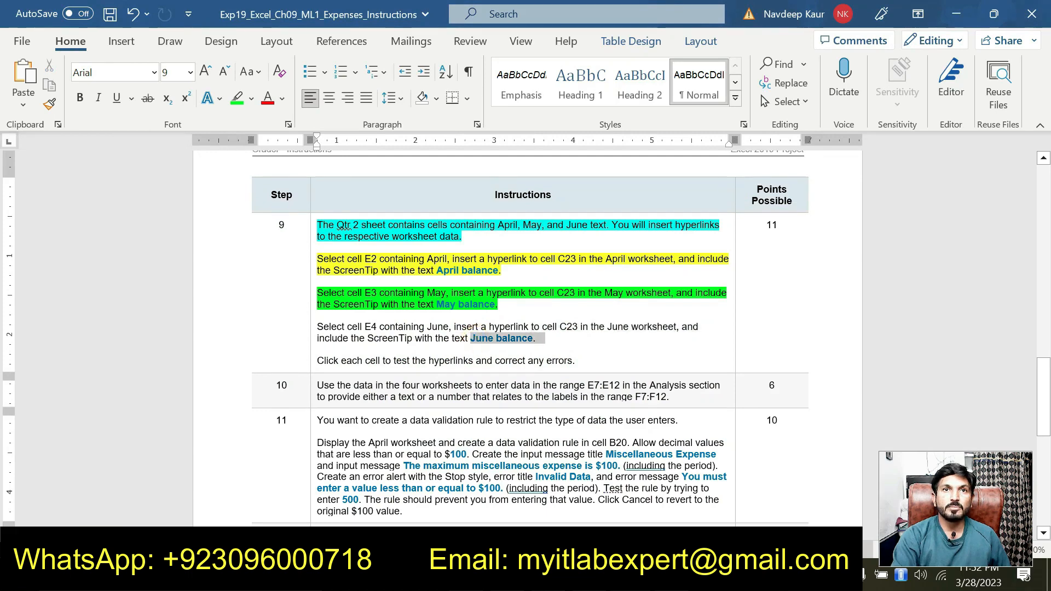
key("alt+Tab")
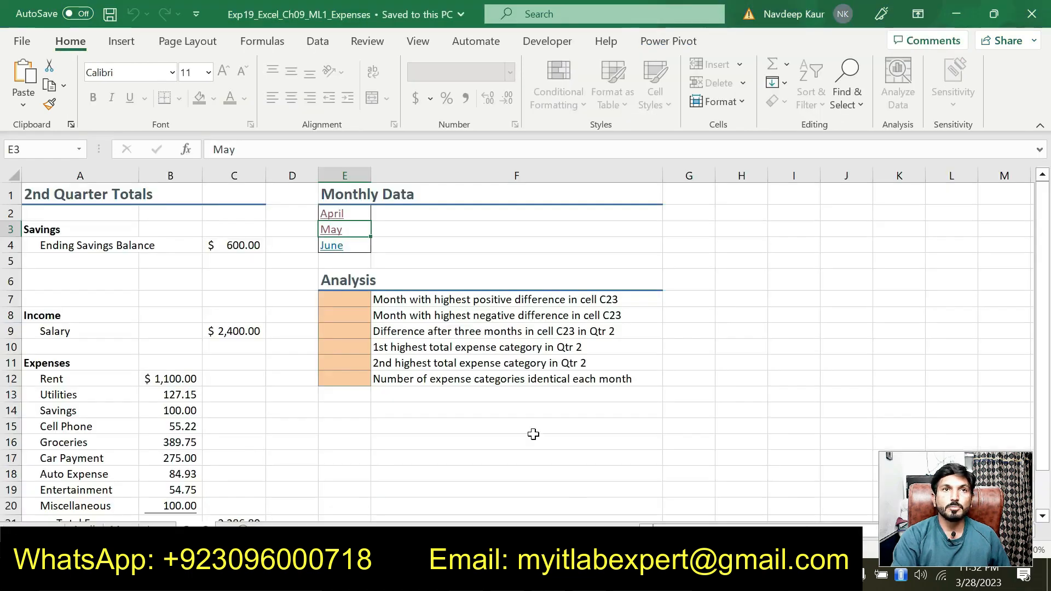
left_click(339, 253)
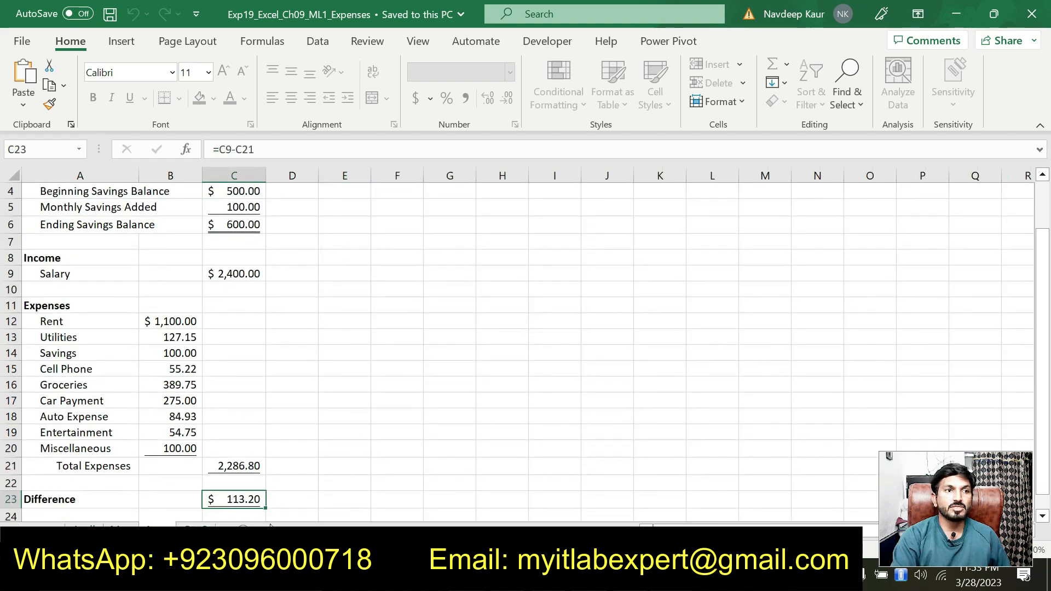
left_click(201, 524)
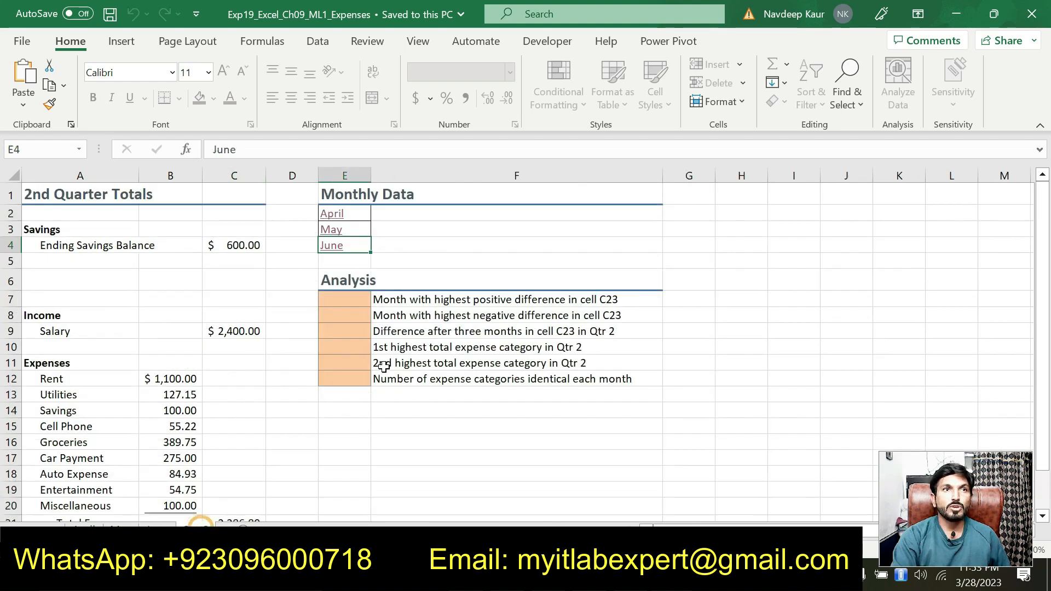
- Switch to the Word instructions and remove the highlighting from the step 9 introduction and the E2 and E3 hyperlink paragraphs
key("alt+Tab")
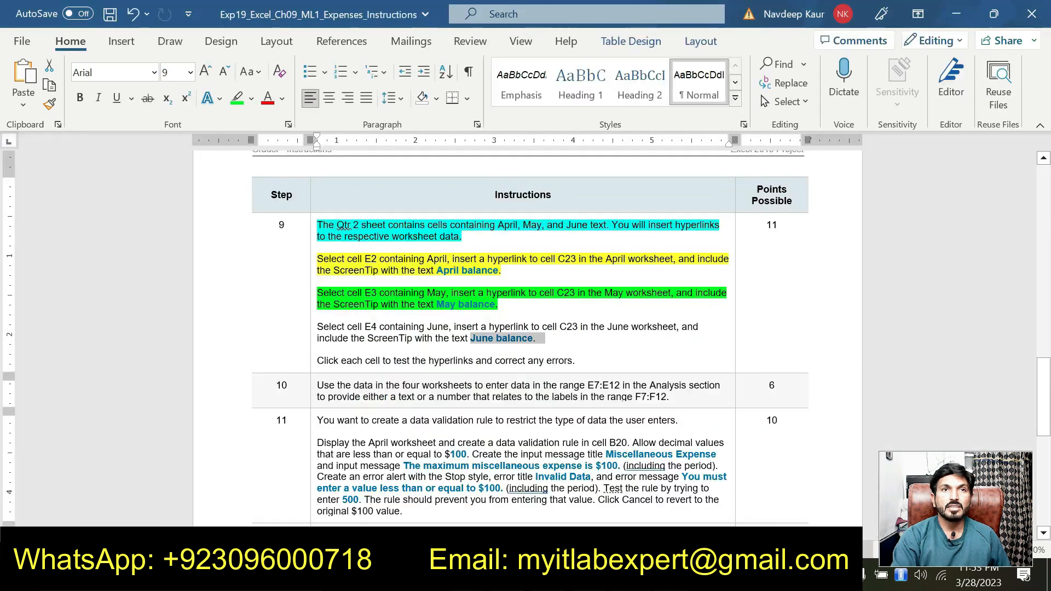
scroll(529, 339, "down", 3)
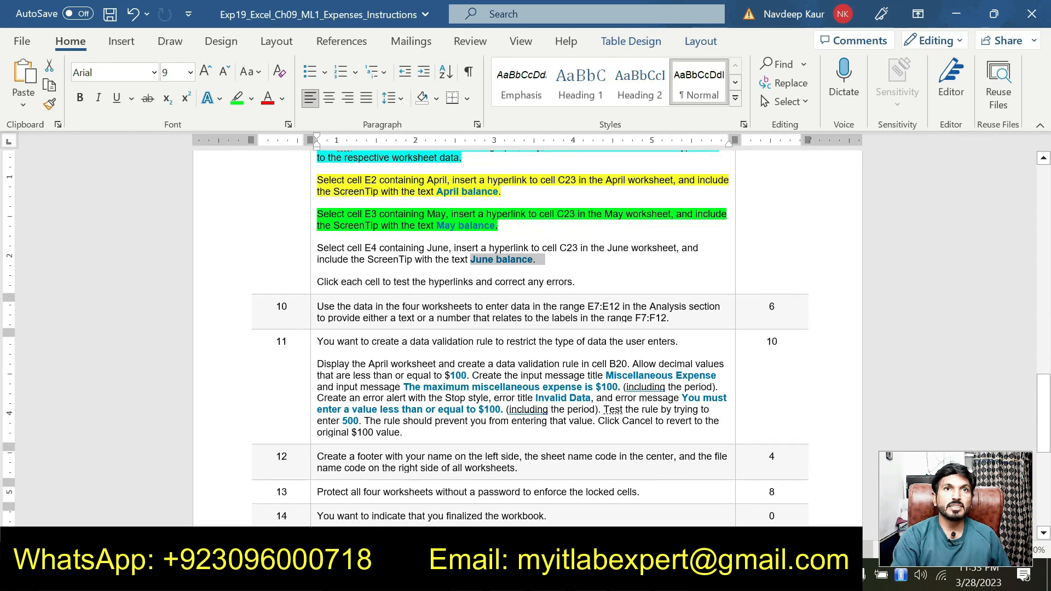
left_click(553, 261)
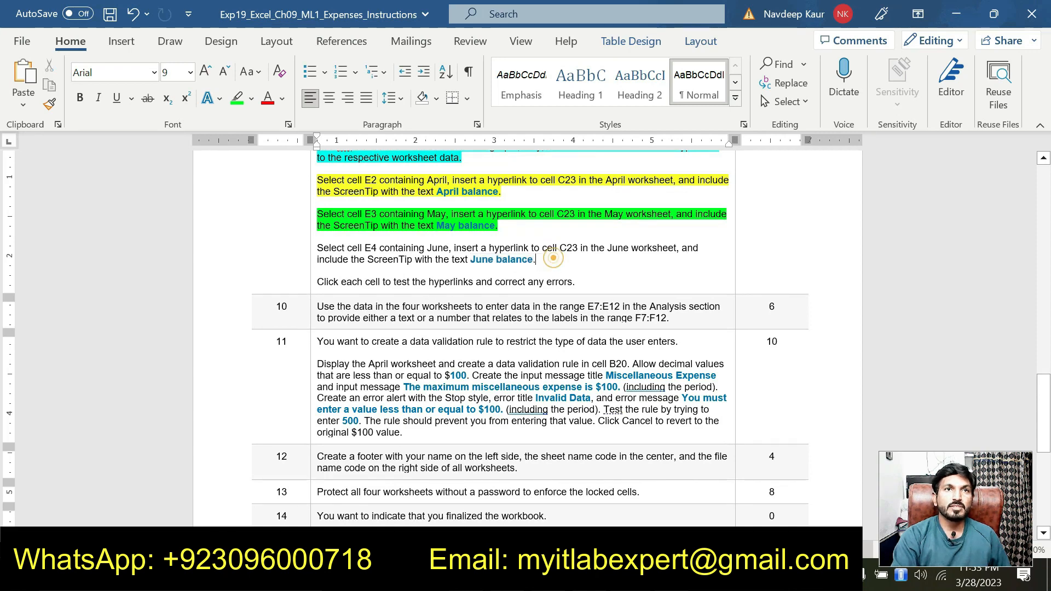
scroll(553, 261, "up", 3)
left_click_drag(497, 304, 359, 224)
left_click(408, 201)
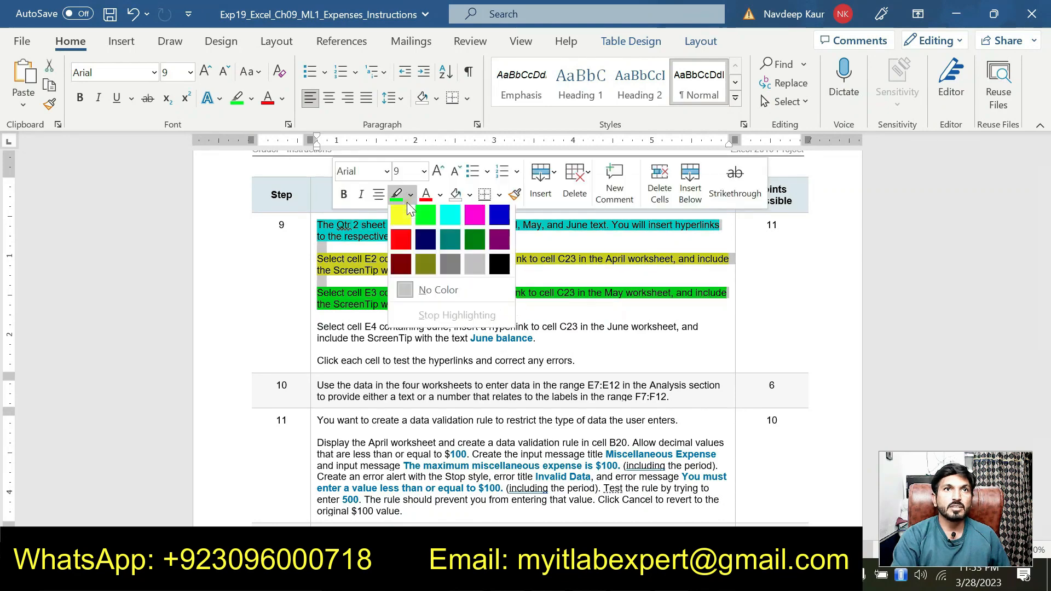
left_click(437, 294)
- Read step 10, switch to the Excel workbook and go through the Analysis labels in F7:F12 and their entry cells on Qtr 2
scroll(525, 329, "down", 3)
scroll(446, 363, "down", 3)
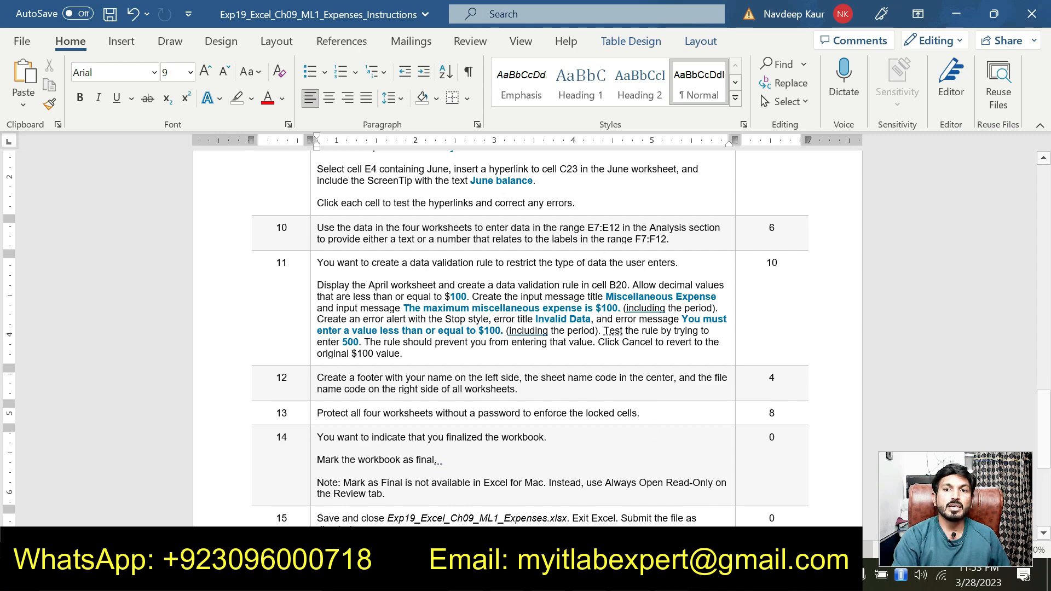
left_click(678, 576)
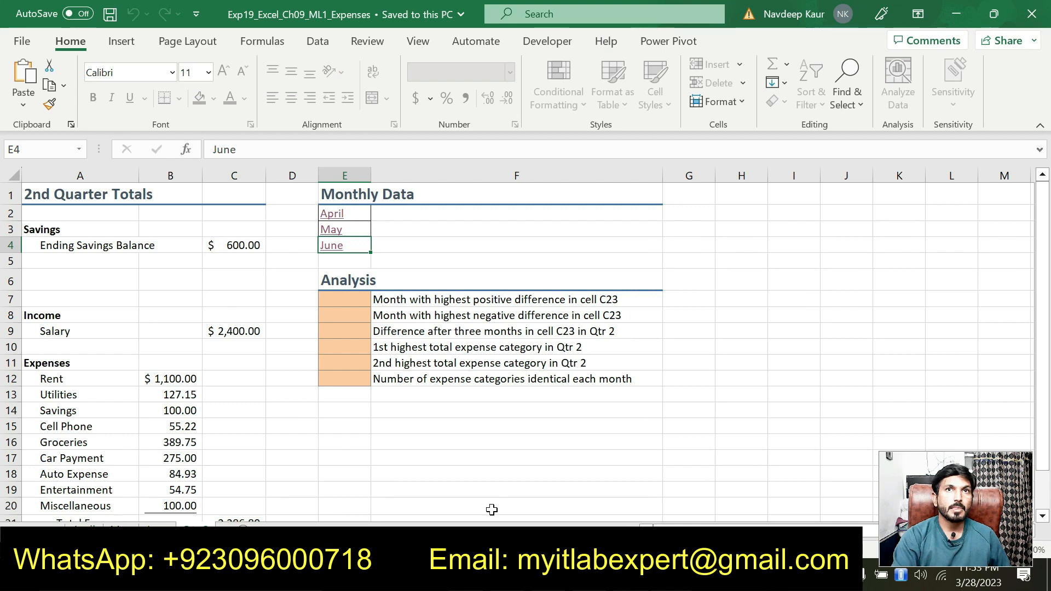
scroll(492, 510, "down", 5)
scroll(448, 479, "up", 4)
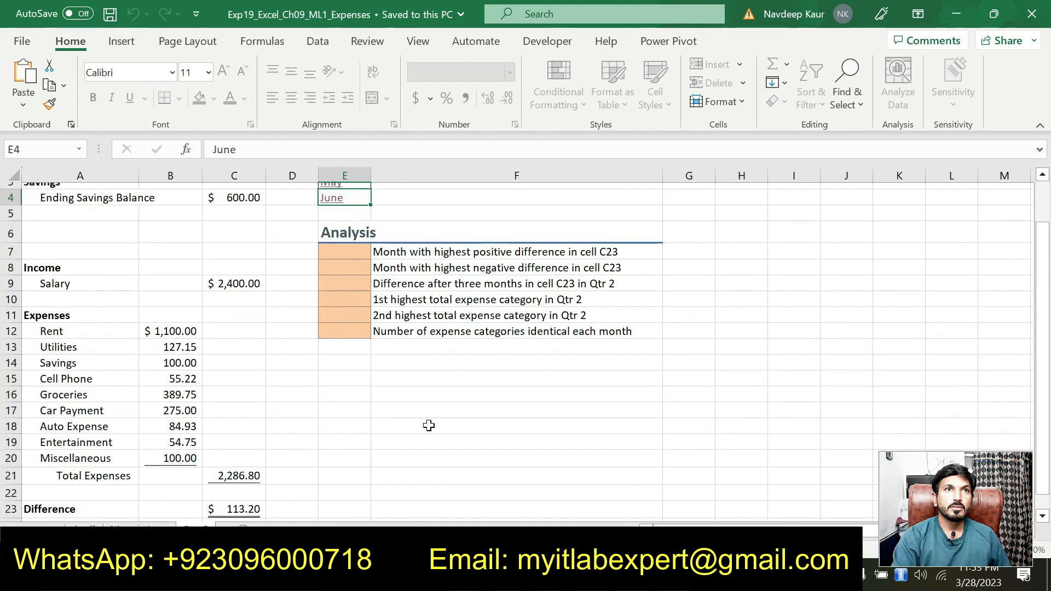
left_click(418, 252)
left_click(418, 267)
left_click(417, 284)
left_click(419, 299)
left_click(426, 329)
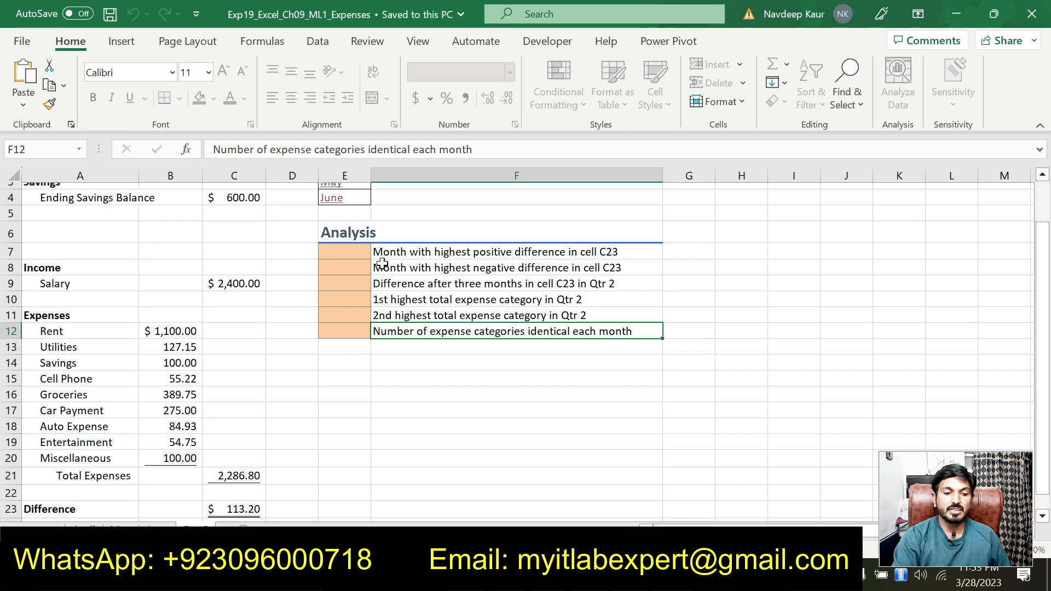
left_click(345, 252)
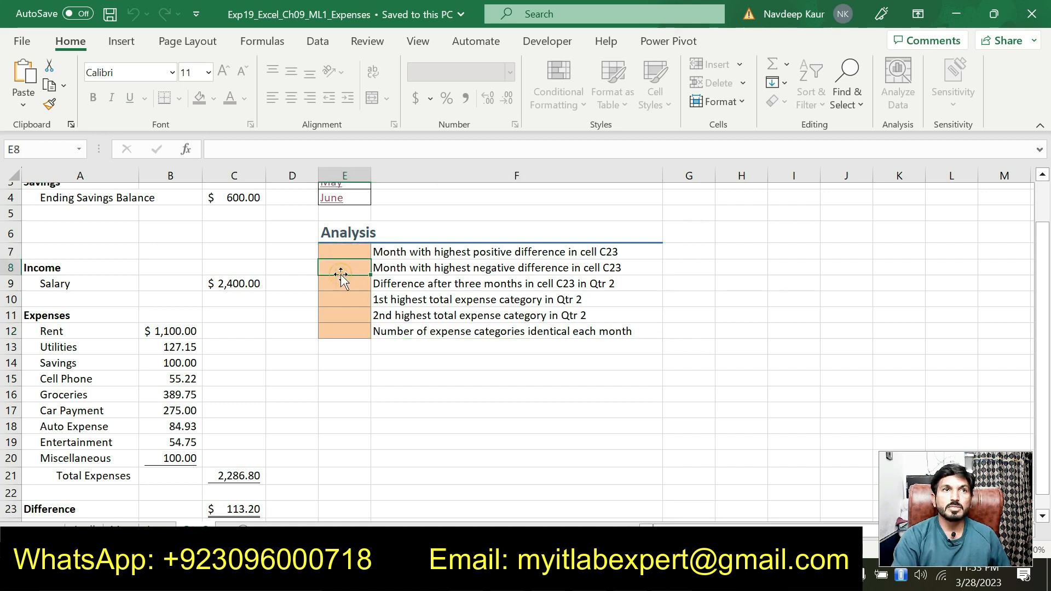
left_click(342, 287)
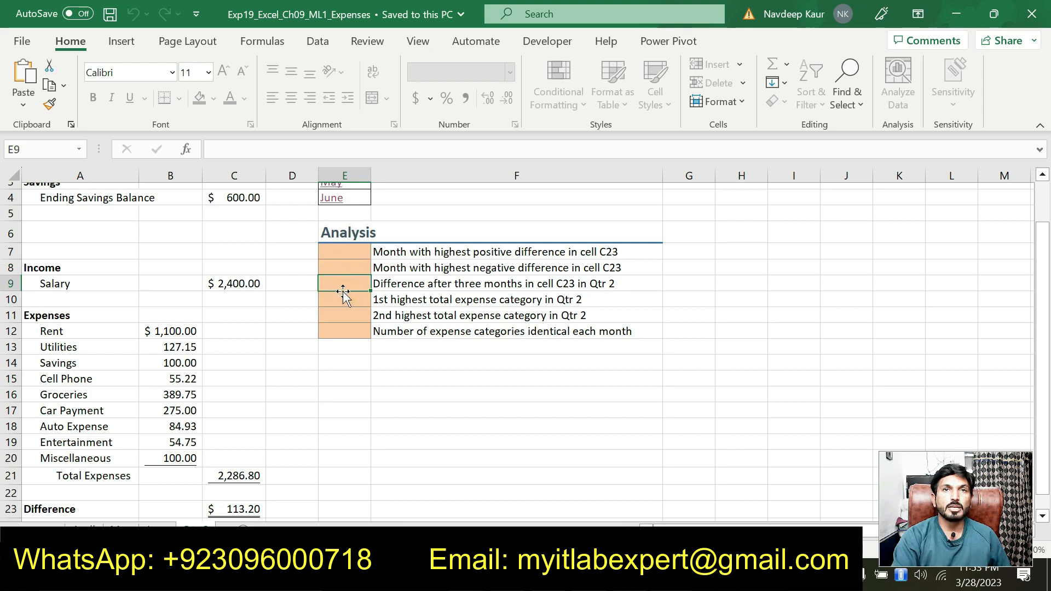
left_click(345, 300)
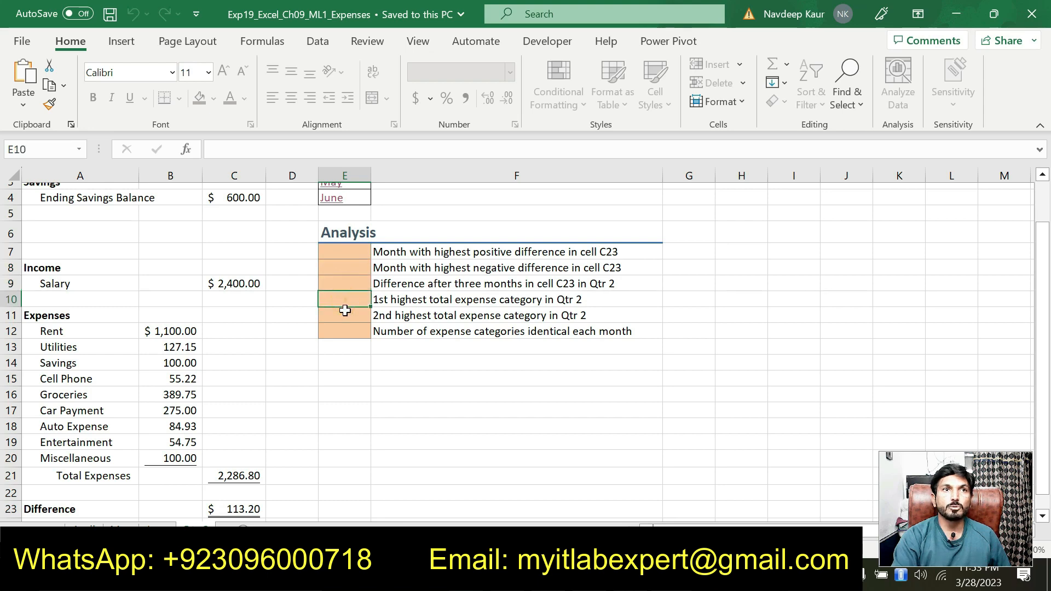
- Check in the Word instructions which cell step 11 names for the validation rule, and select cell B20 on the April worksheet in Excel
key("alt+Tab")
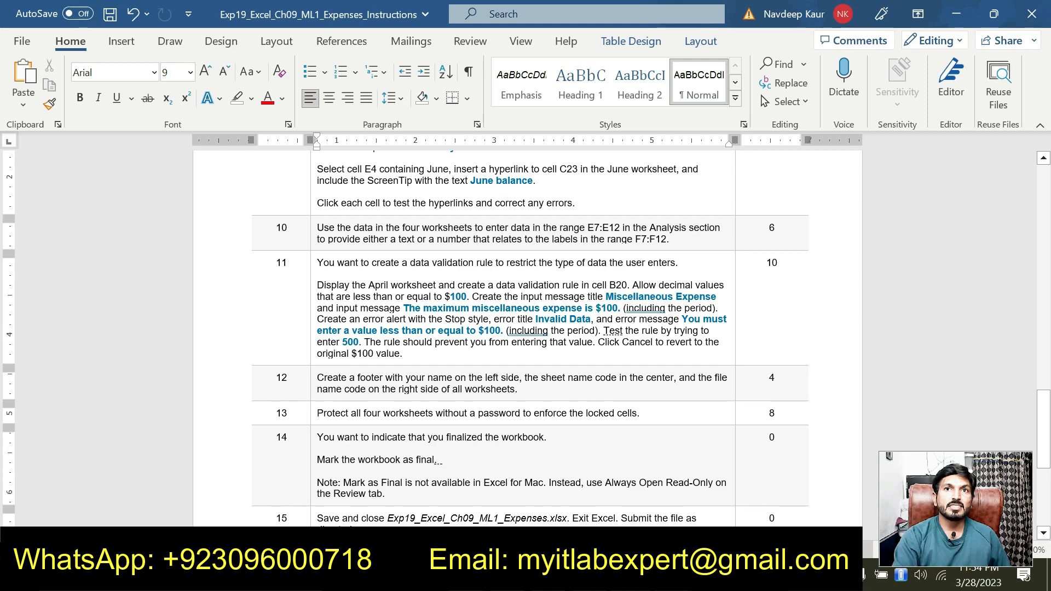
double_click(618, 286)
left_click(572, 576)
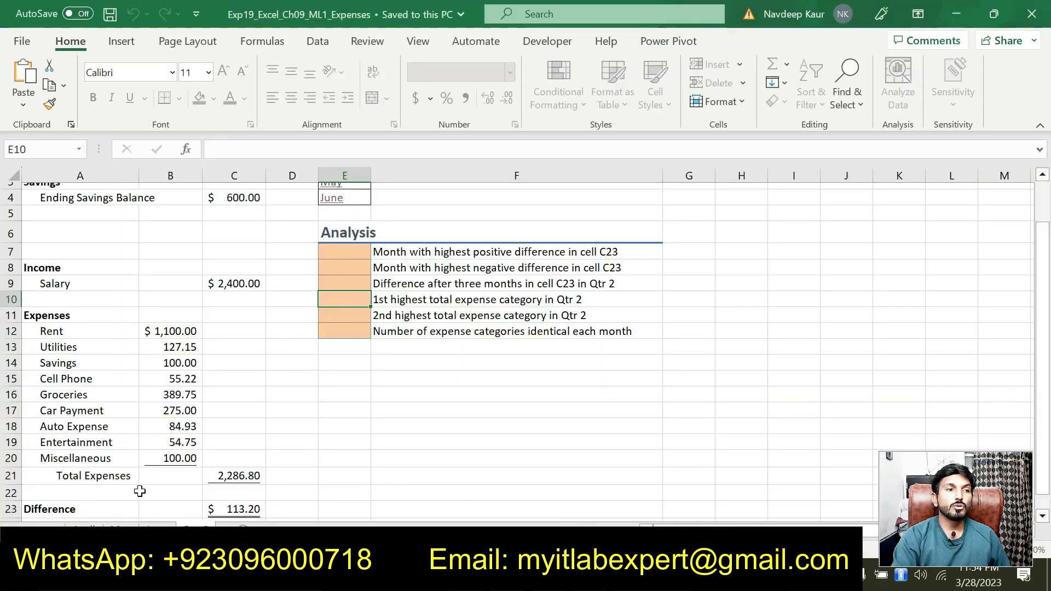
left_click(88, 530)
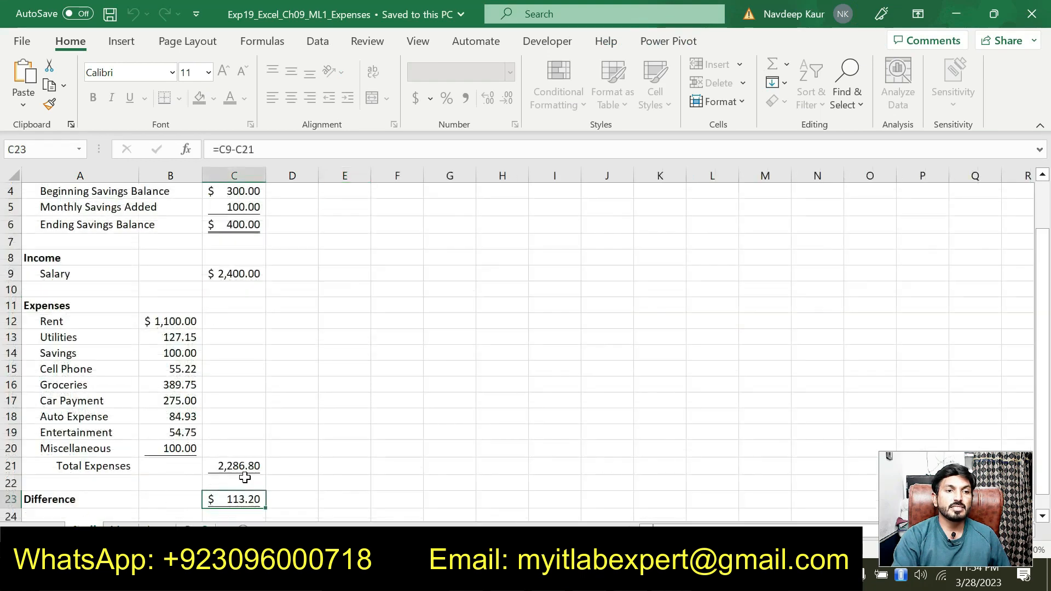
left_click(191, 449)
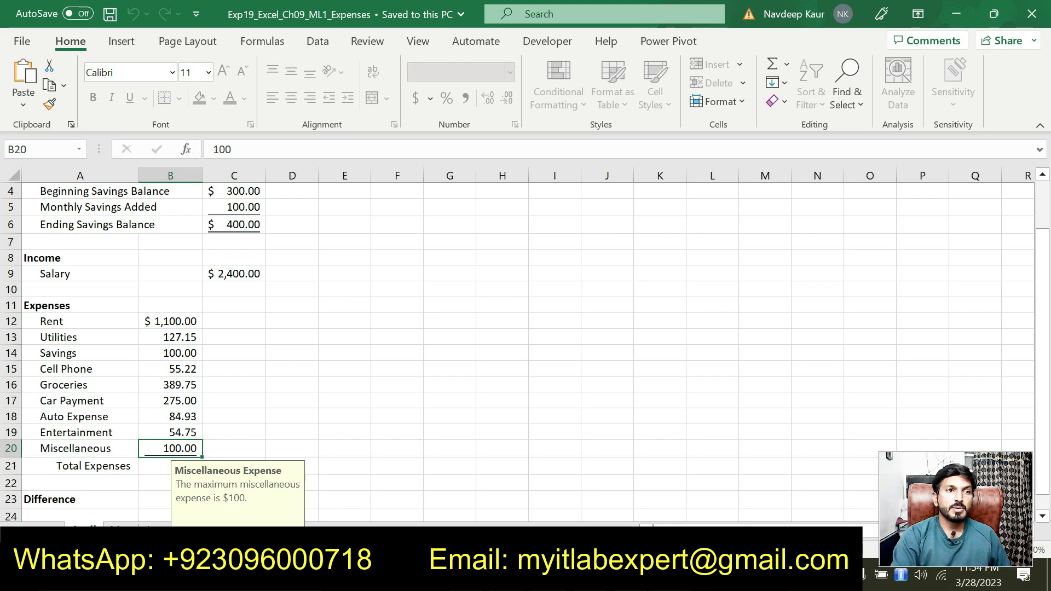
- Compare the input message wording in step 11 of the Word instructions with the message shown for B20 in Excel
key("alt+Tab")
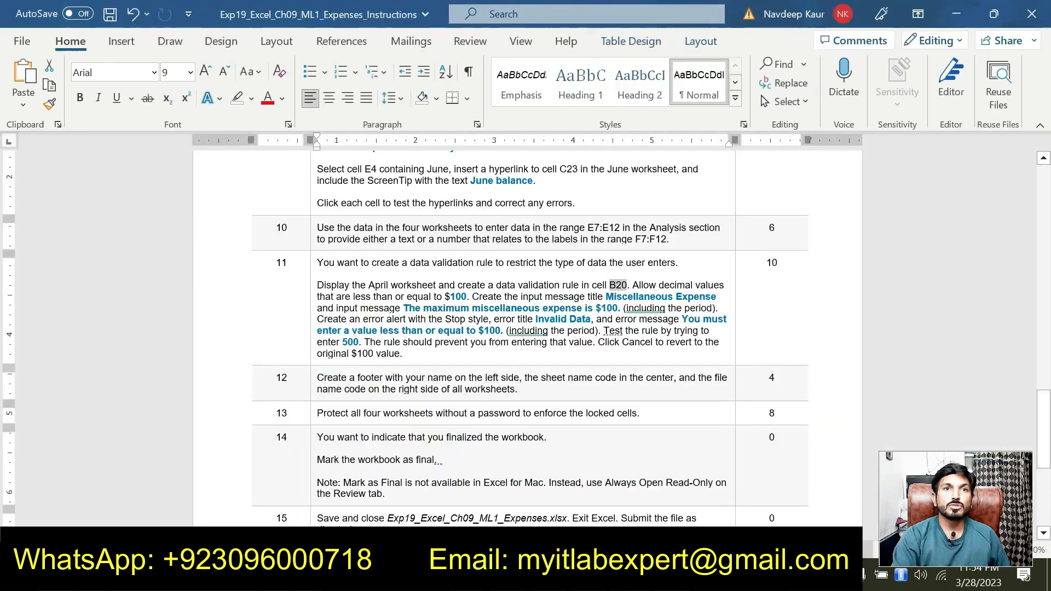
left_click_drag(620, 307, 403, 308)
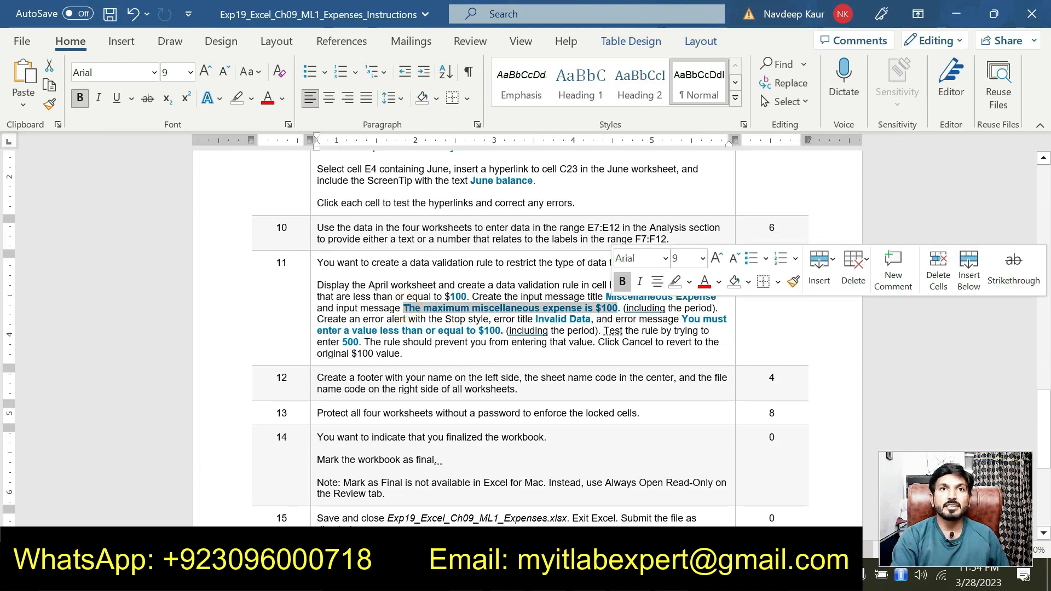
left_click(545, 327)
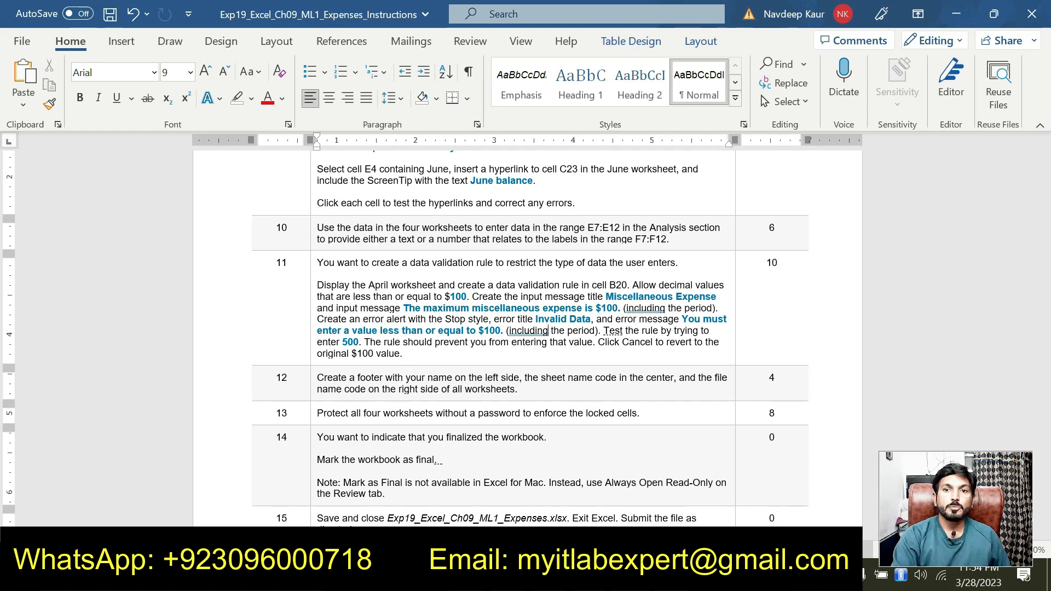
key("alt+Tab")
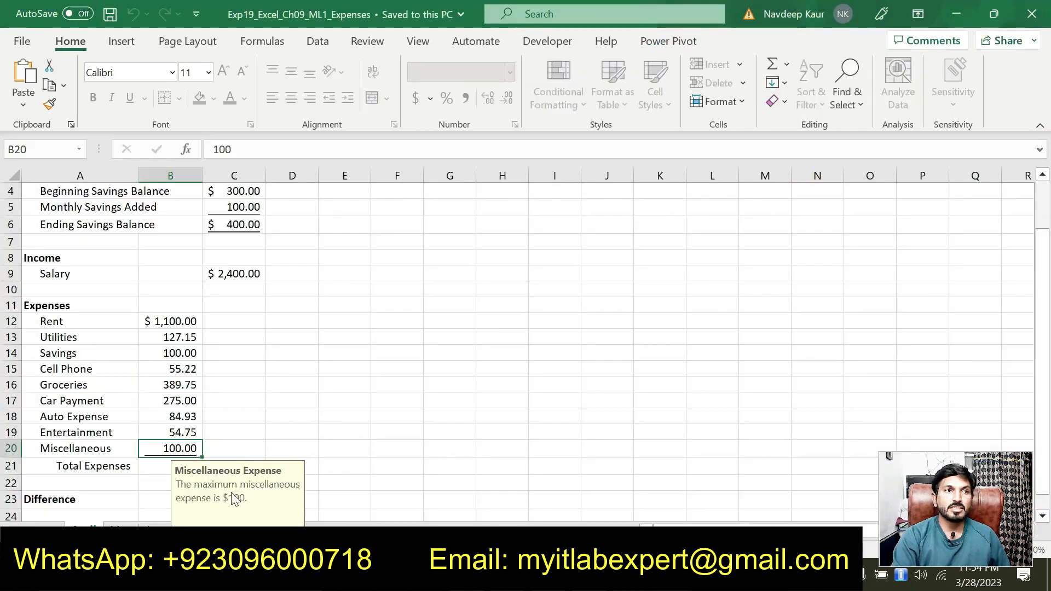
key("alt+Tab")
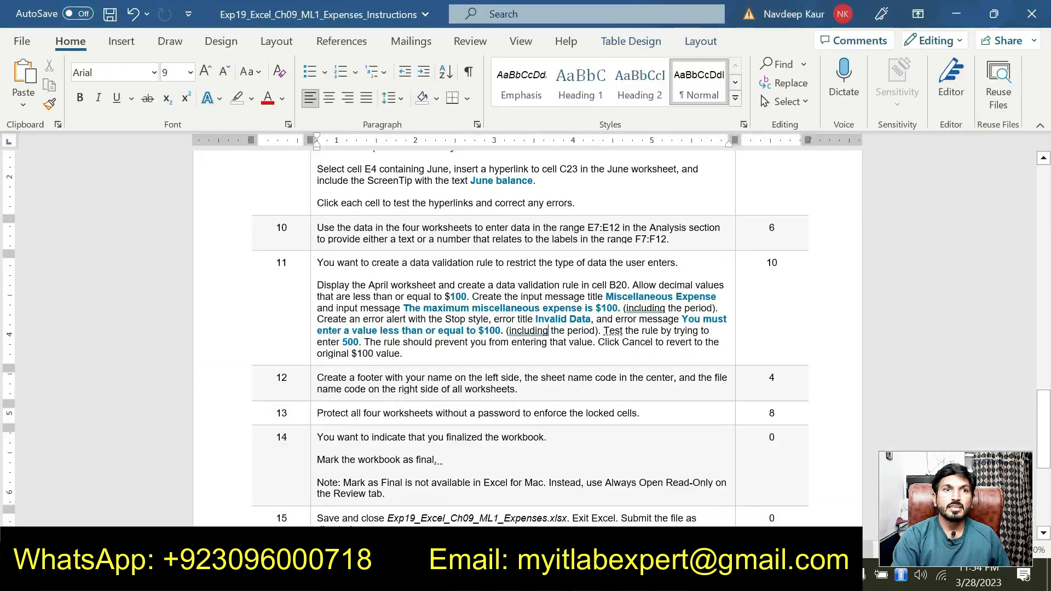
key("alt+Tab")
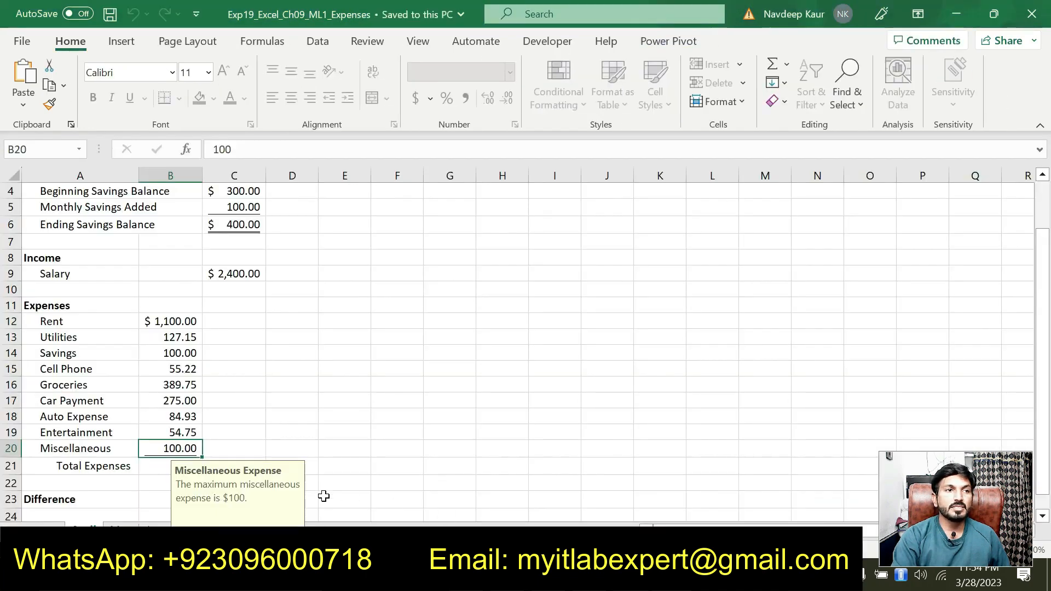
- Test the data validation rule in cell B20 of the April worksheet by entering 500
double_click(234, 145)
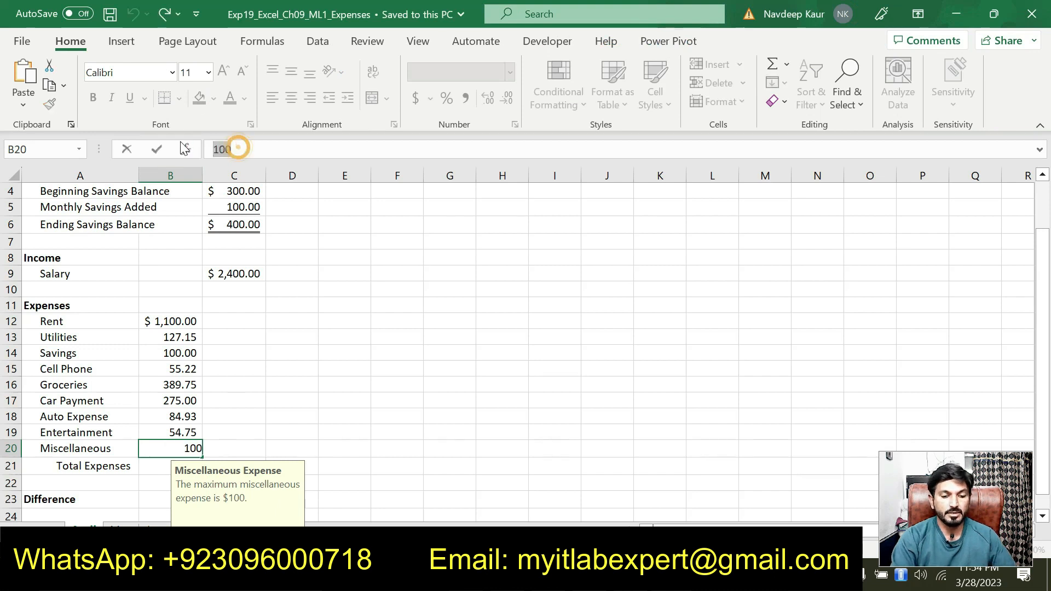
type("500")
key("Return")
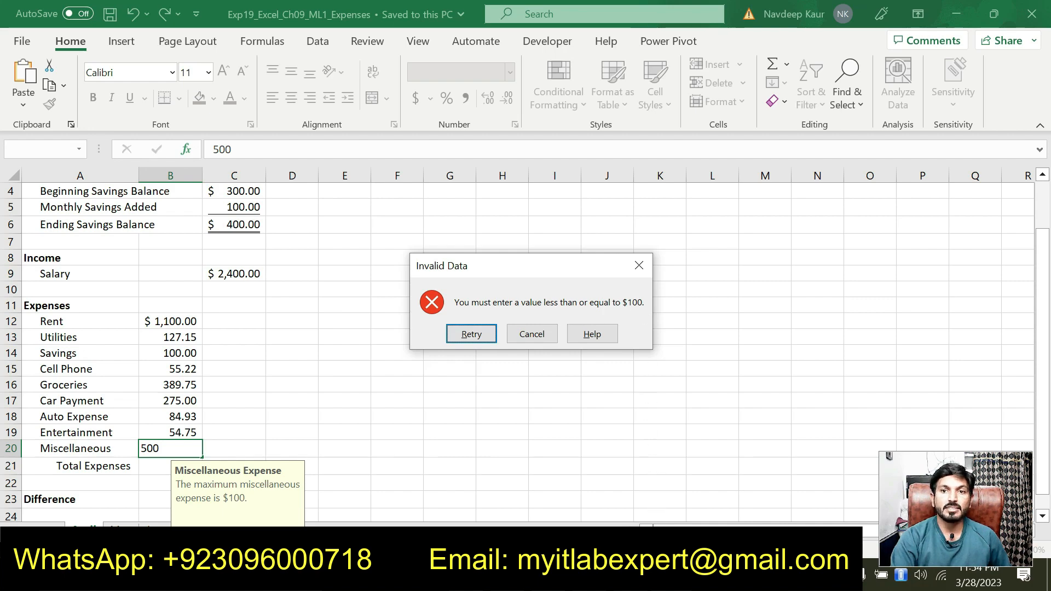
- Compare the error message wording in Word's step 11 with the Invalid Data alert in Excel, and dismiss the alert to discard the entry
left_click(654, 576)
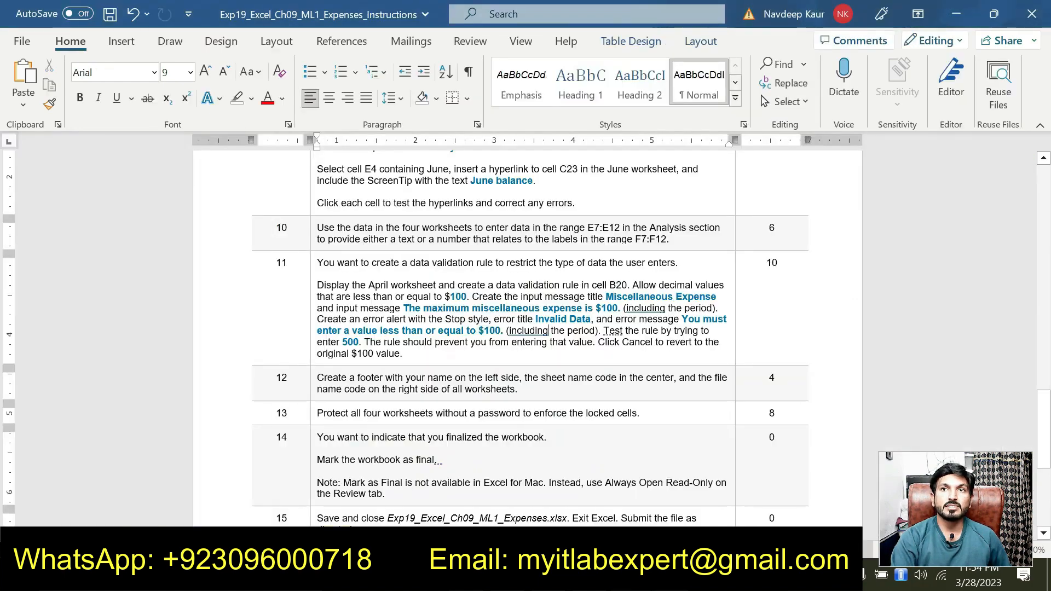
left_click_drag(682, 319, 501, 331)
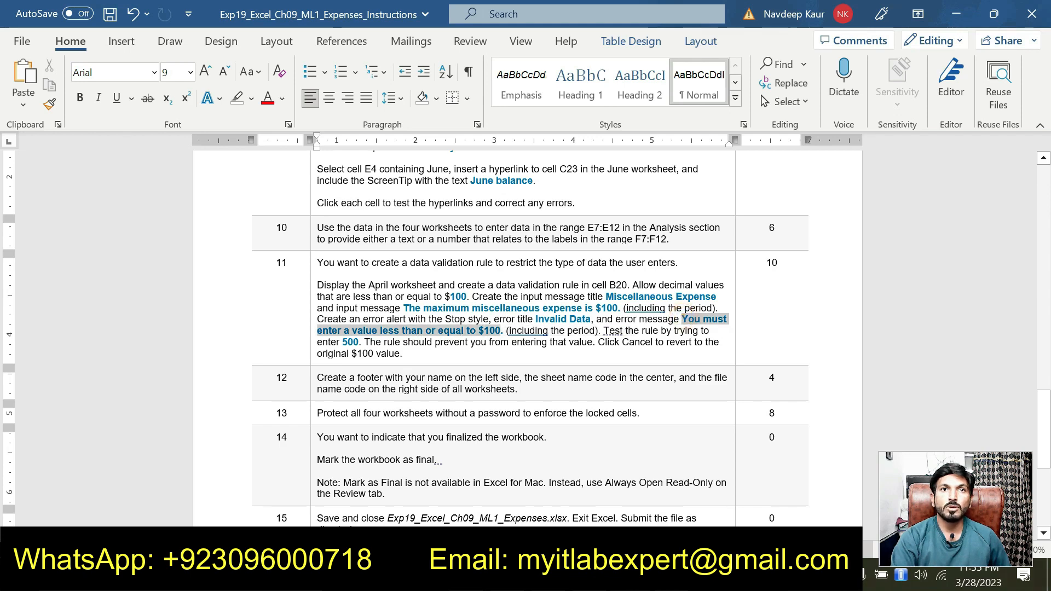
left_click(613, 578)
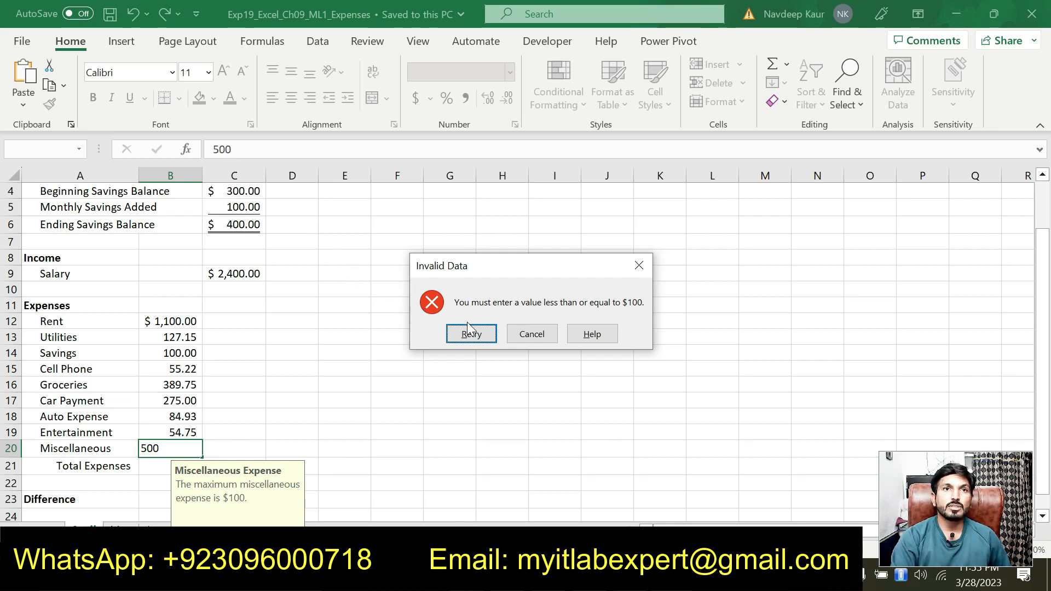
left_click(639, 268)
- Switch to the Word instructions, review the remaining steps 12 to 15 and return to the project title at the document's beginning
left_click(628, 576)
scroll(525, 329, "down", 1)
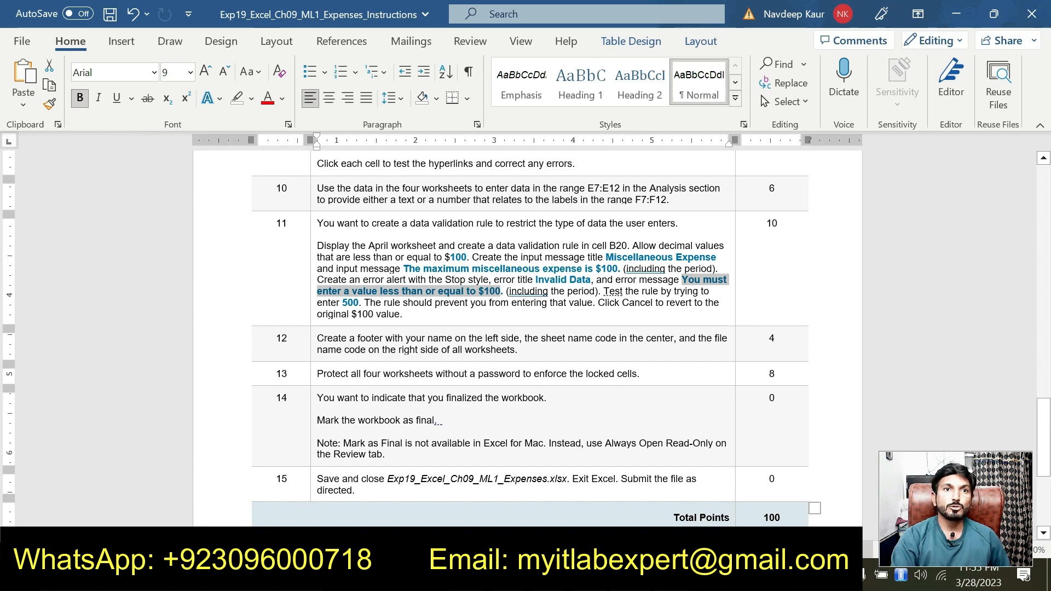
left_click(375, 375)
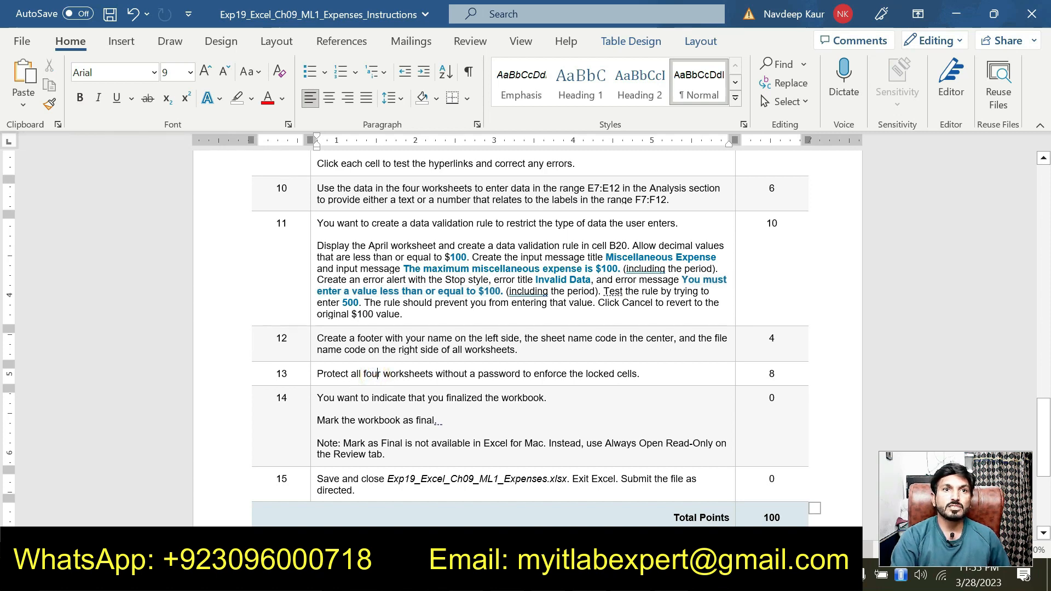
scroll(405, 440, "up", 13)
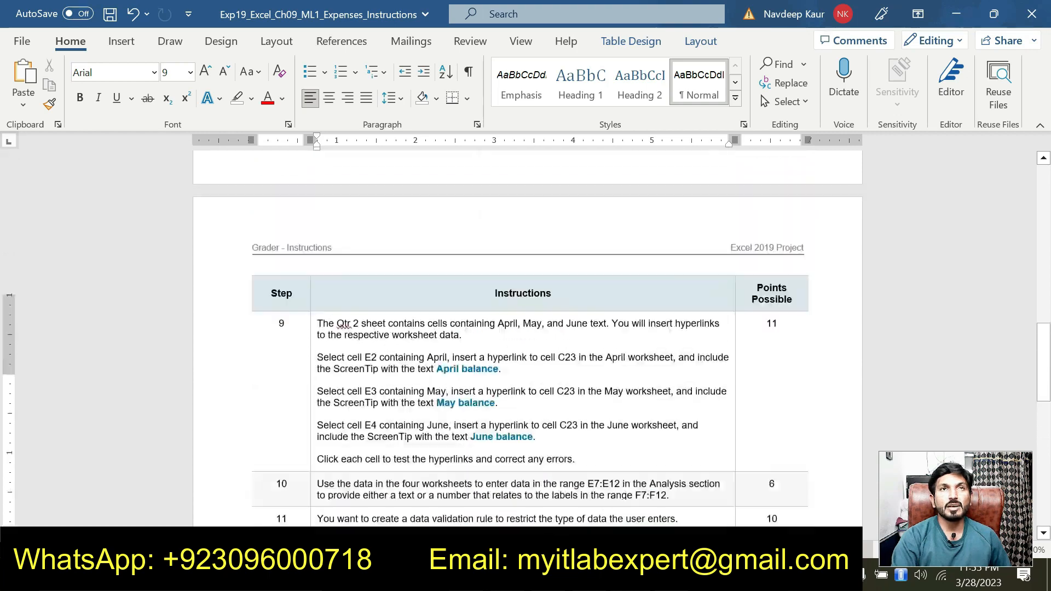
scroll(405, 440, "up", 9)
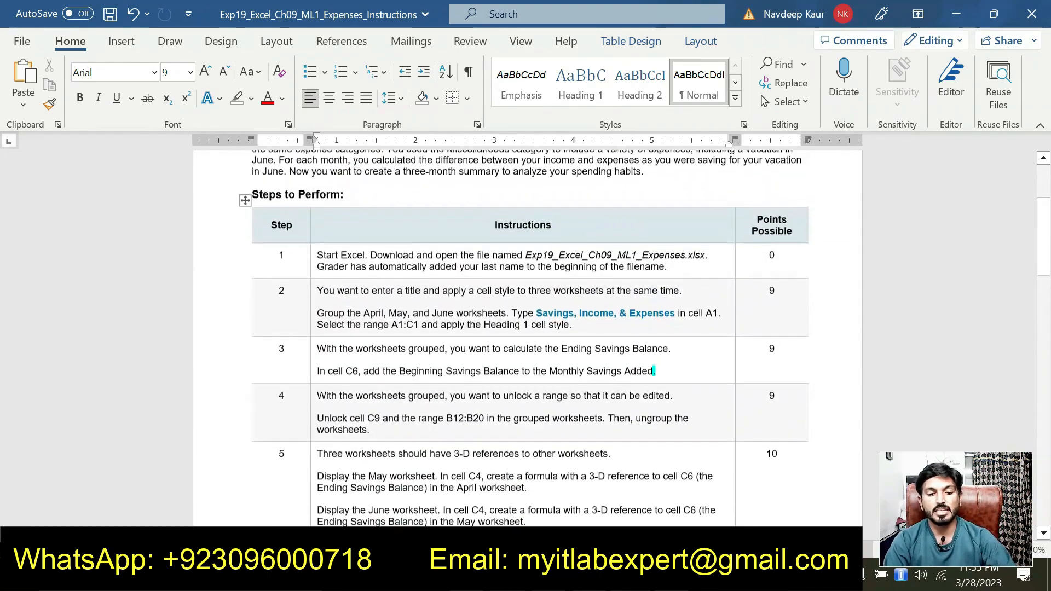
key("alt+Tab")
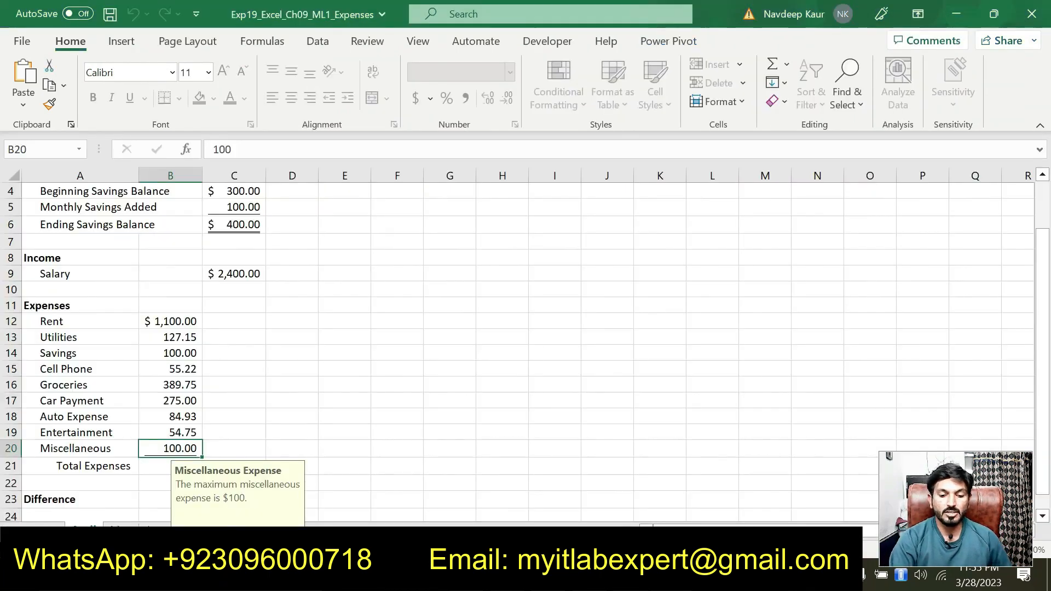
key("alt+Tab")
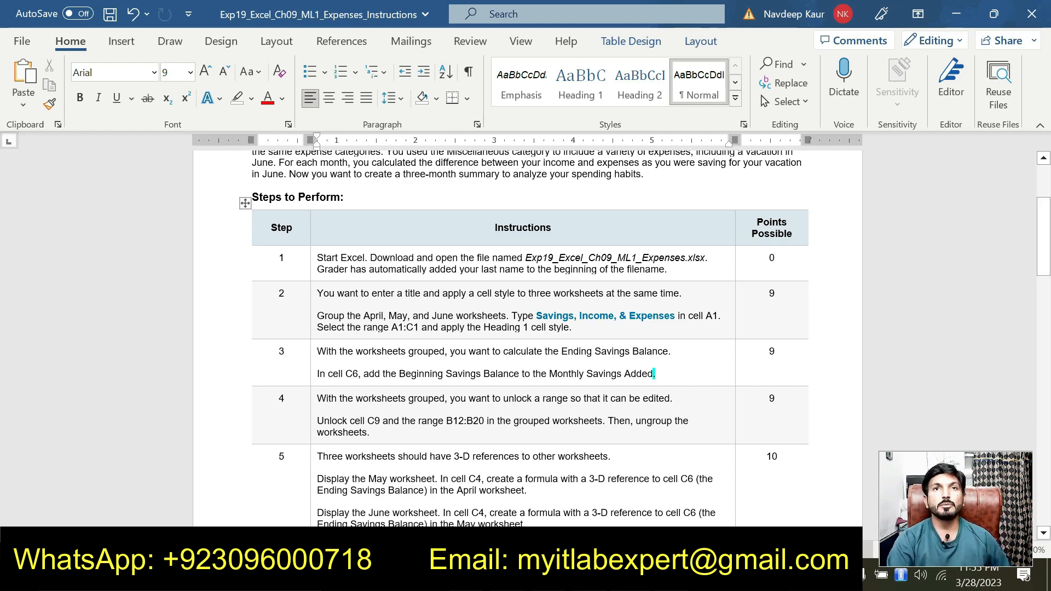
scroll(586, 421, "up", 5)
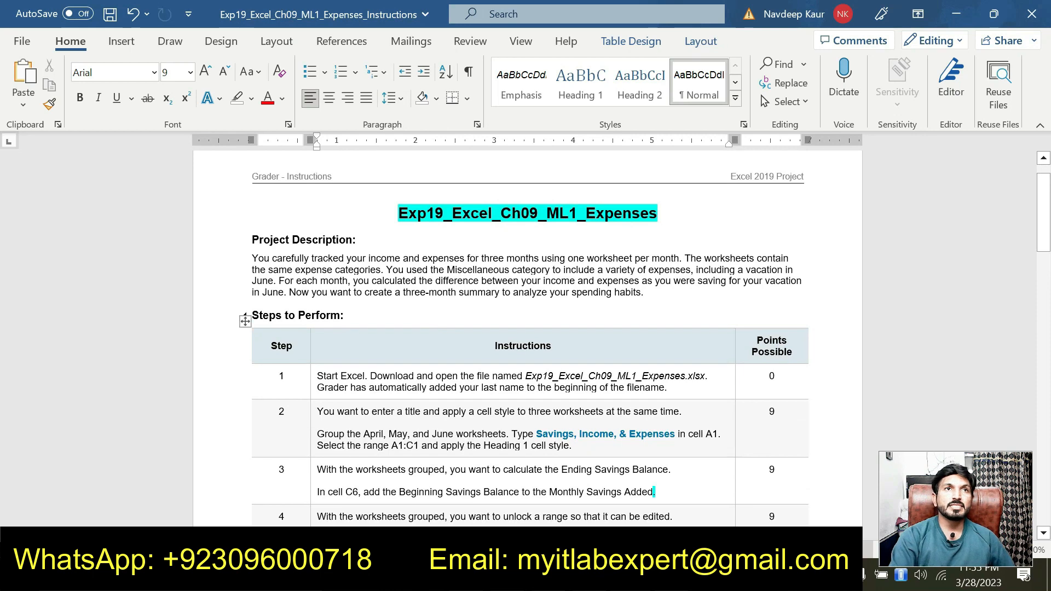